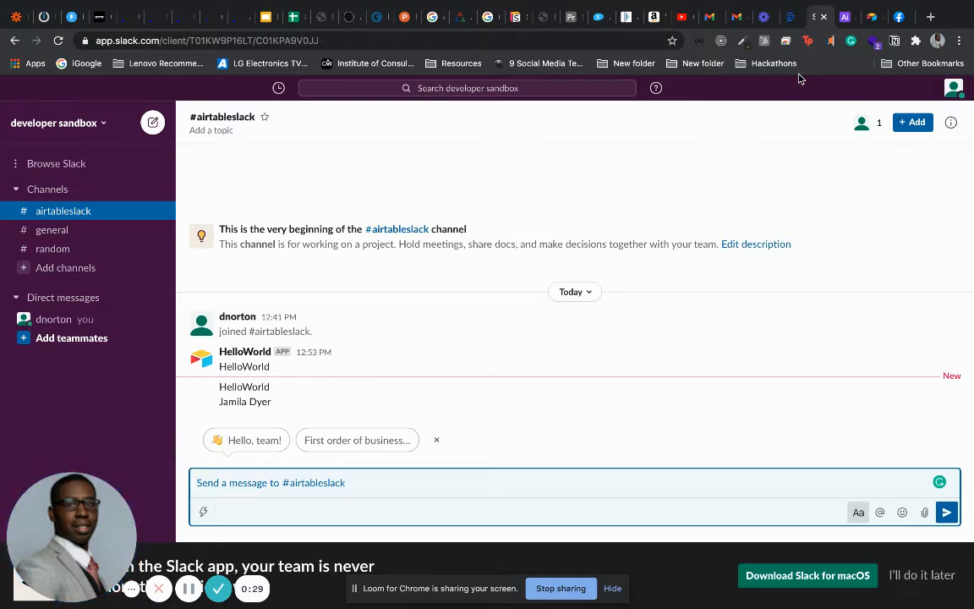
# Show the four-record Published Jobs grid with more room, then bring the airtableslack Slack channel back
pyautogui.click(839, 18)
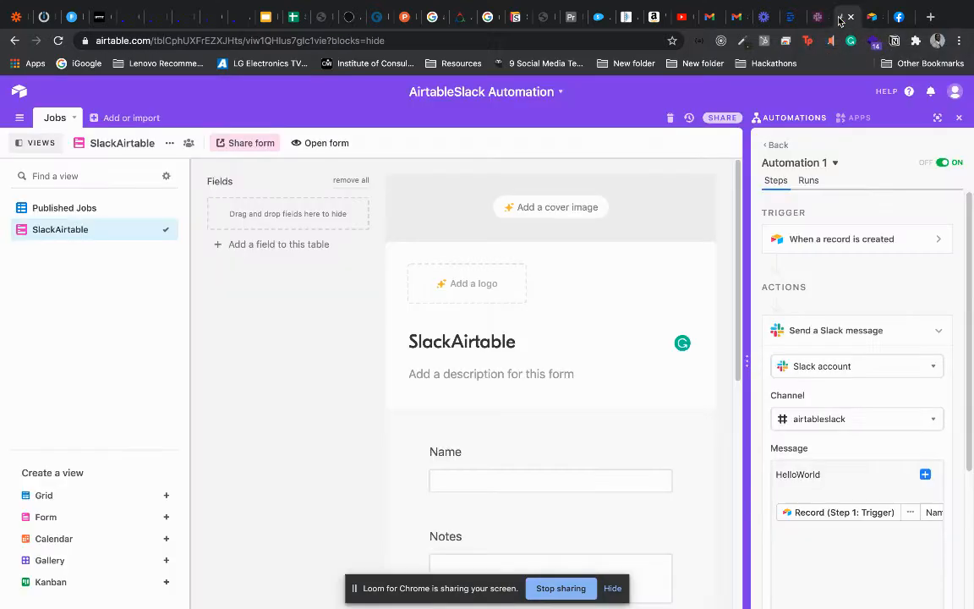
pyautogui.click(46, 208)
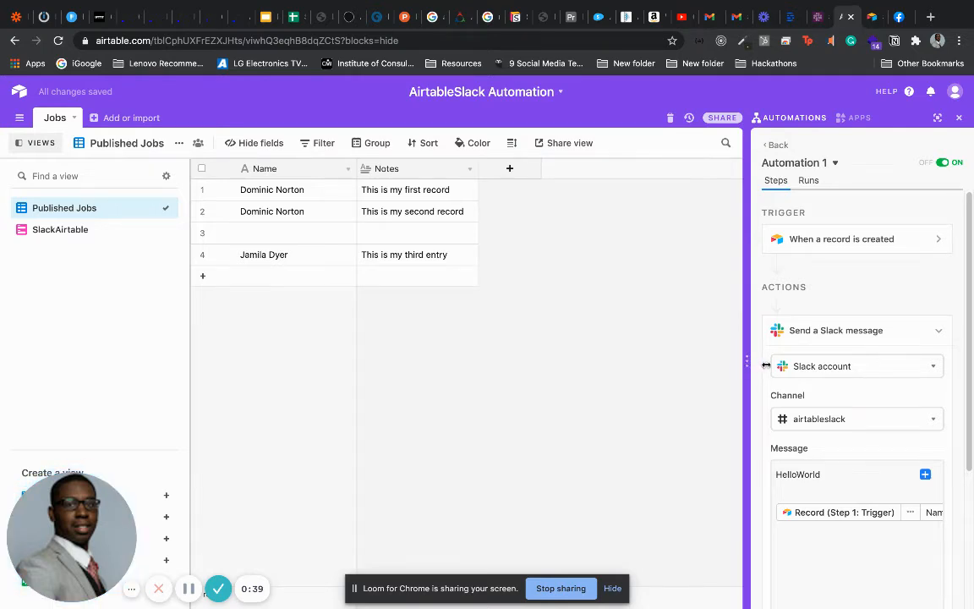
pyautogui.moveTo(746, 366); pyautogui.dragTo(769, 365)
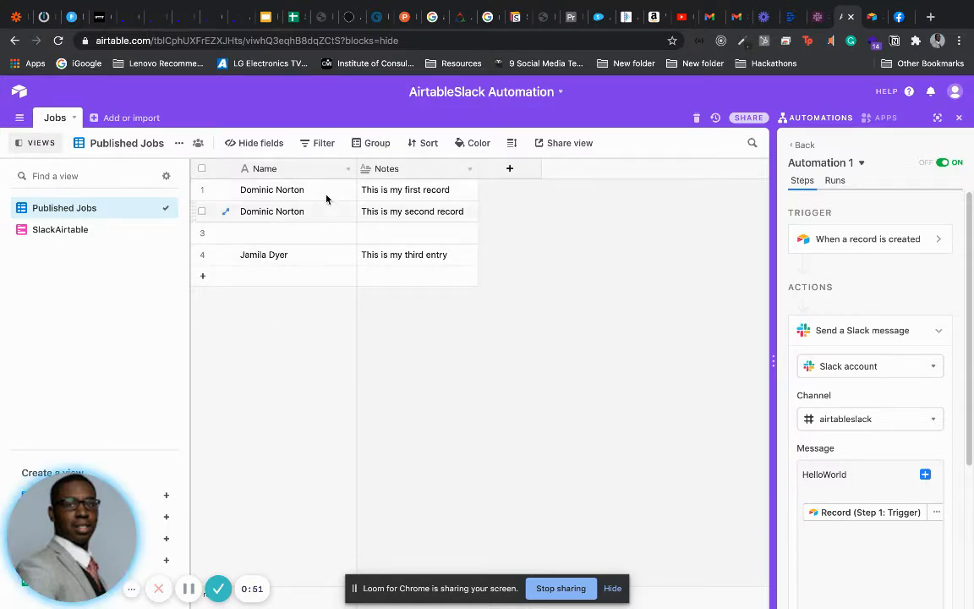
pyautogui.click(817, 17)
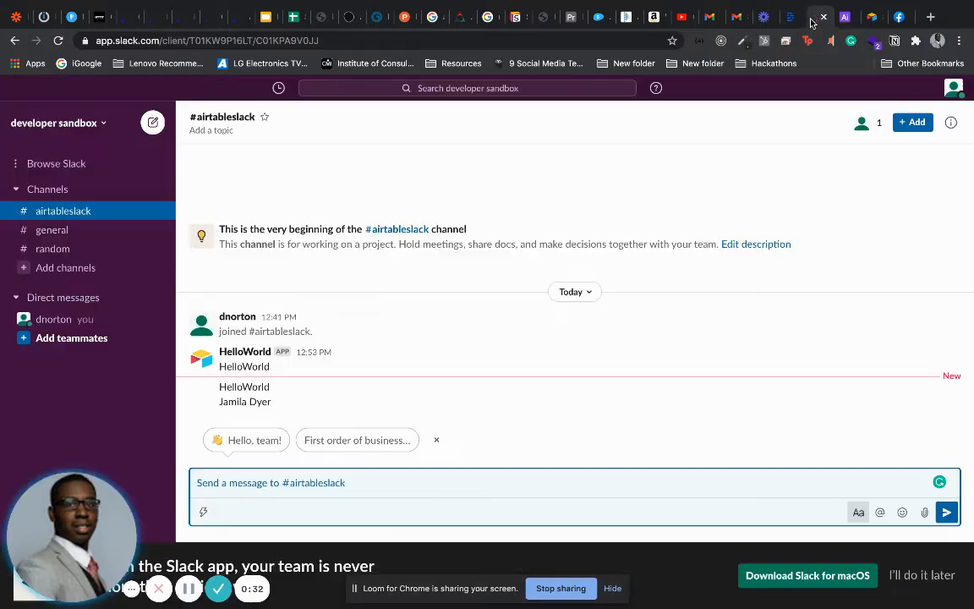
# Submit the SlackAirtable form with a test name and note 'This is my fourth automation', then check Slack
pyautogui.click(869, 21)
pyautogui.click(522, 226)
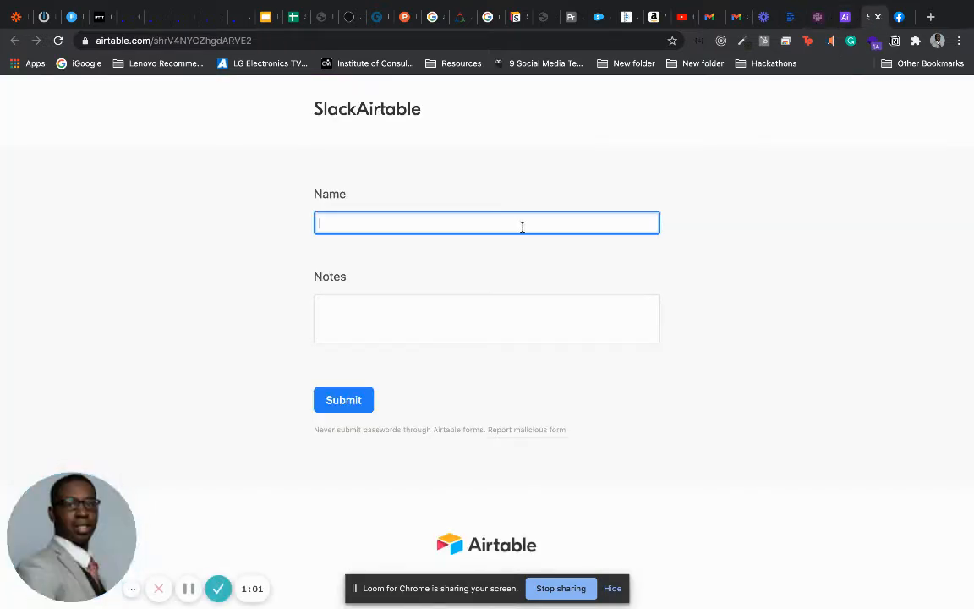
pyautogui.write('Dominic')
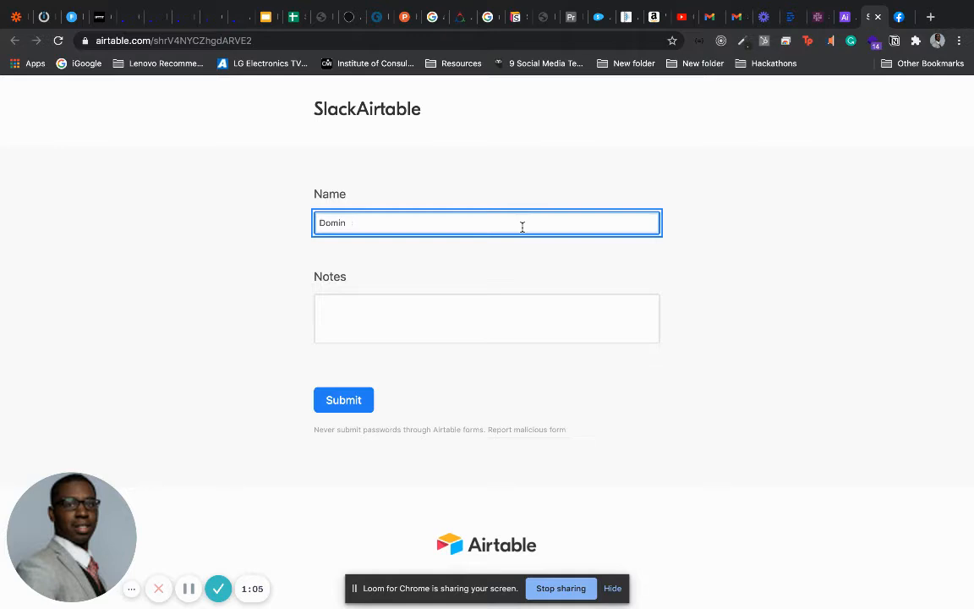
pyautogui.press('BackSpace')
pyautogui.press('BackSpace')
pyautogui.press('BackSpace')
pyautogui.press('BackSpace')
pyautogui.press('BackSpace')
pyautogui.write('Mr. Hackathon')
pyautogui.press('Tab')
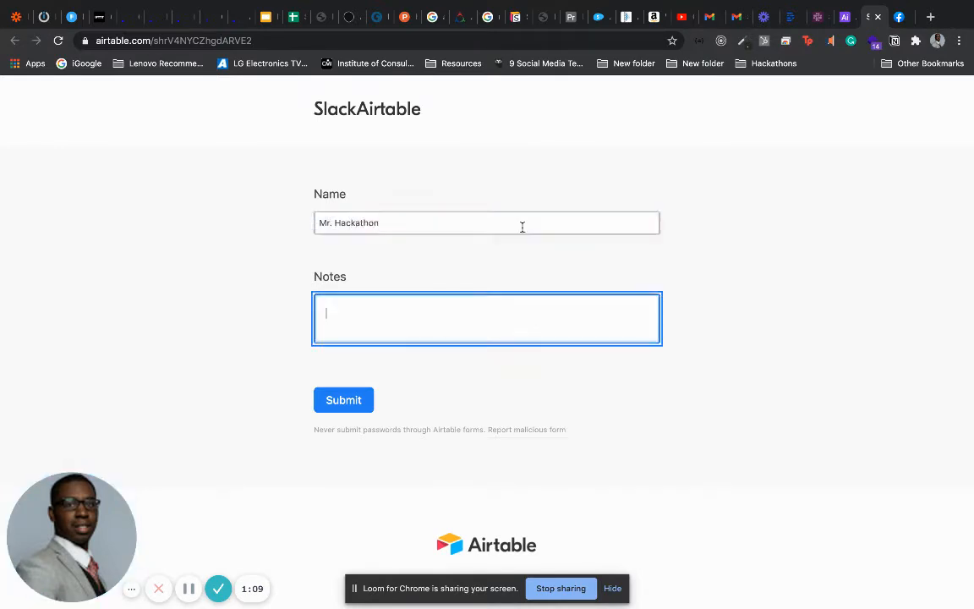
pyautogui.write('Th')
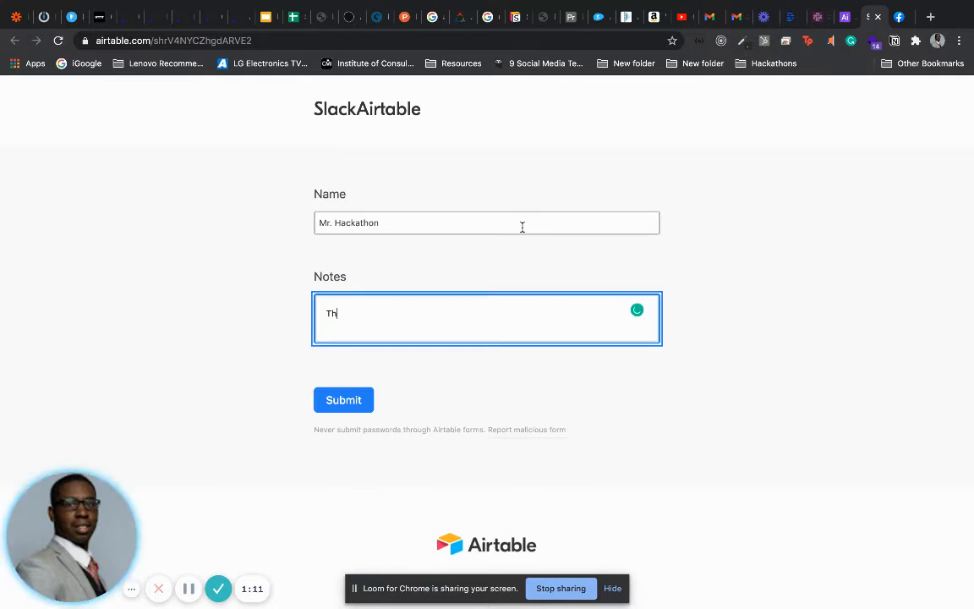
pyautogui.write('is is my fourth automation')
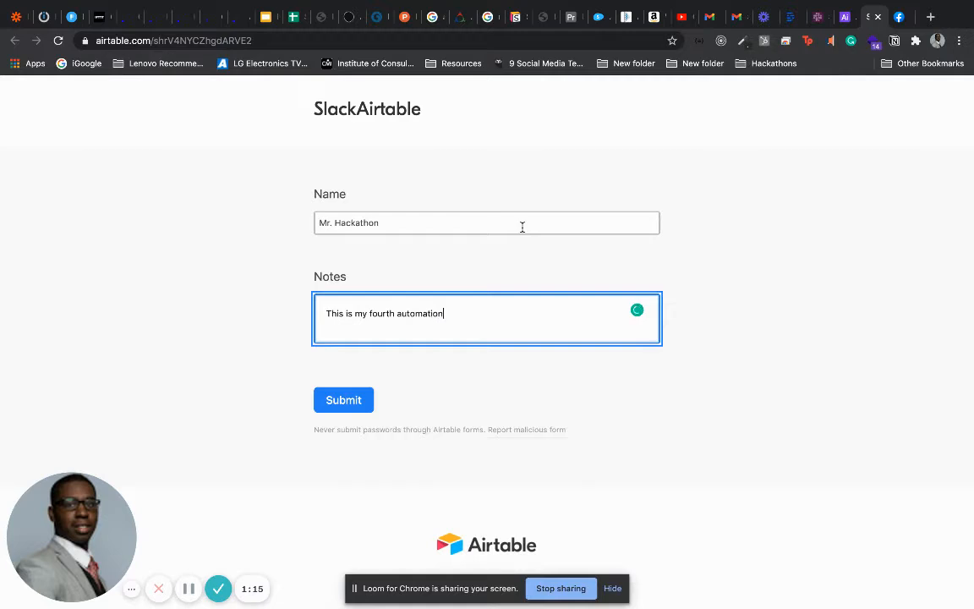
pyautogui.click(365, 400)
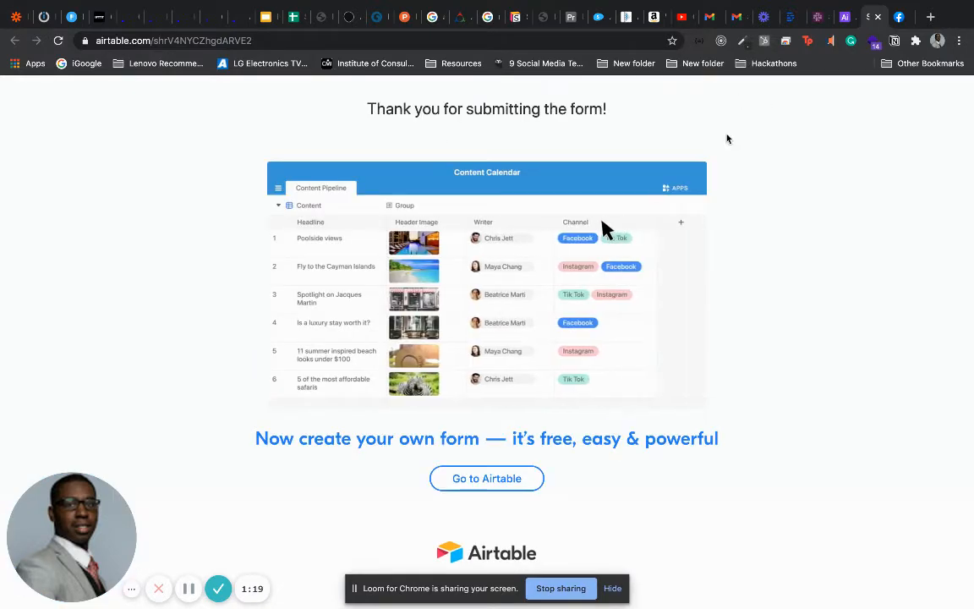
pyautogui.click(816, 18)
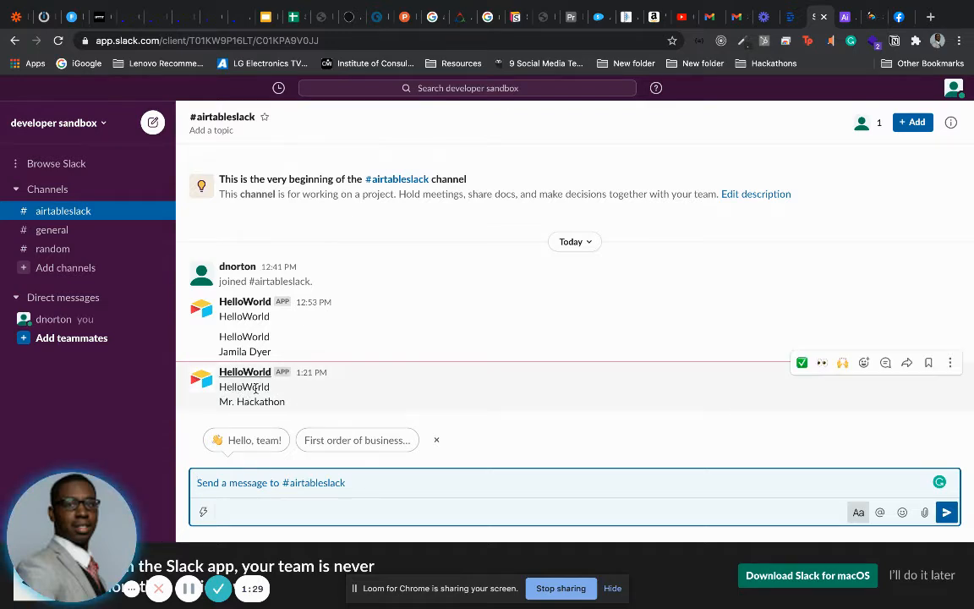
# Return to Airtable to see the new record, then go to the home page of bases
pyautogui.click(842, 17)
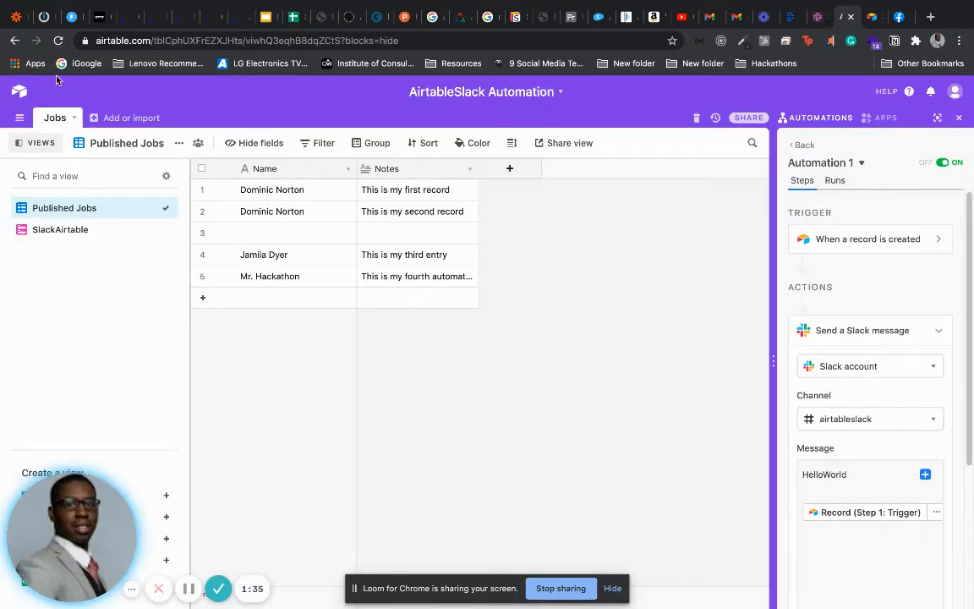
pyautogui.click(20, 94)
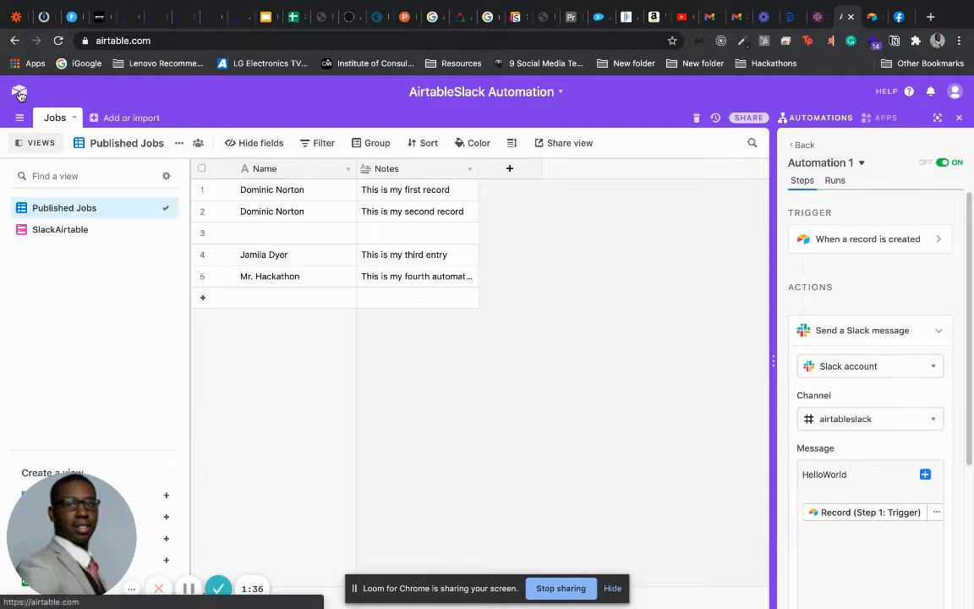
# Create a blank base from scratch named 'Mr. Hackathon SlackAirtable'
pyautogui.click(547, 397)
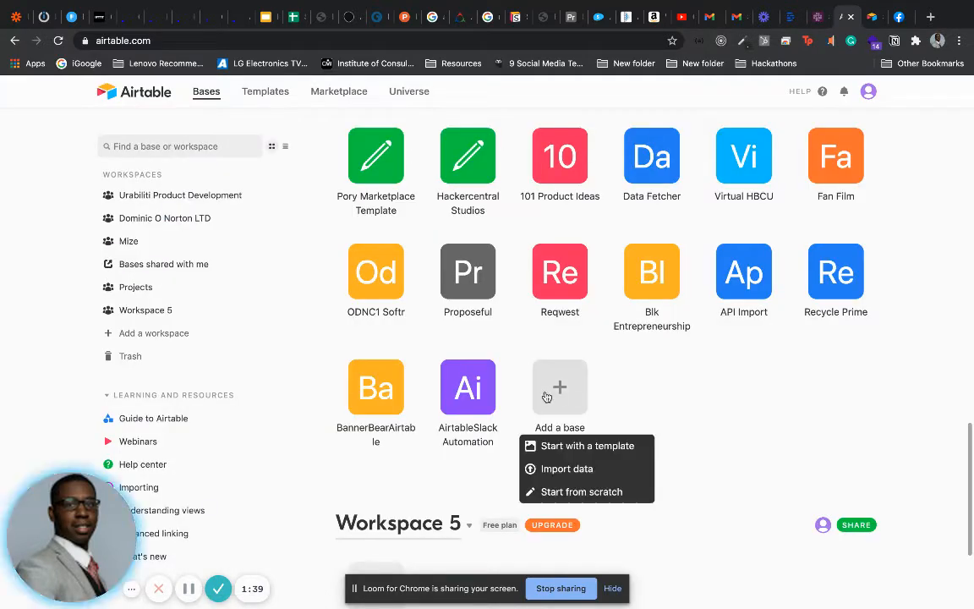
pyautogui.click(581, 493)
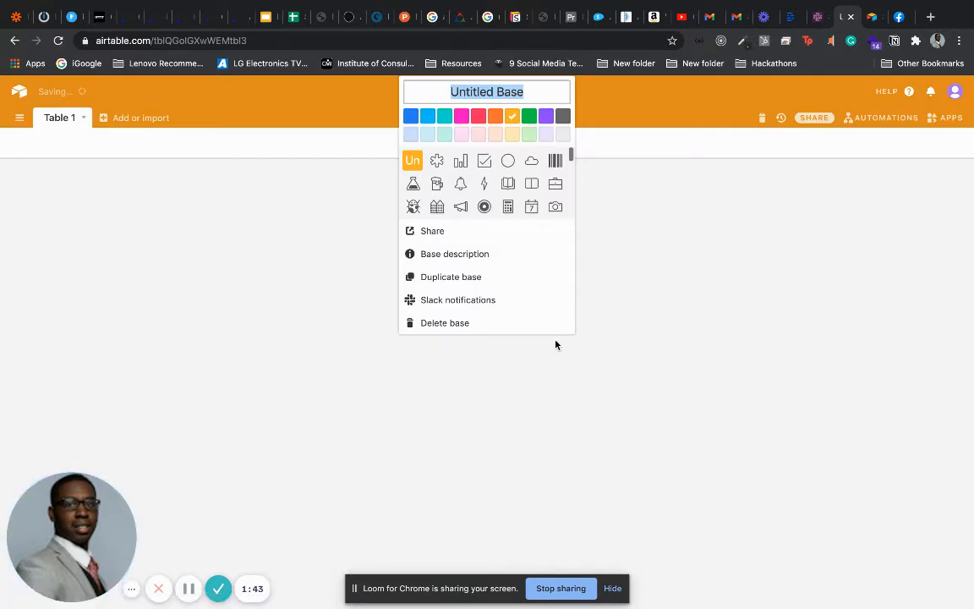
pyautogui.write('M')
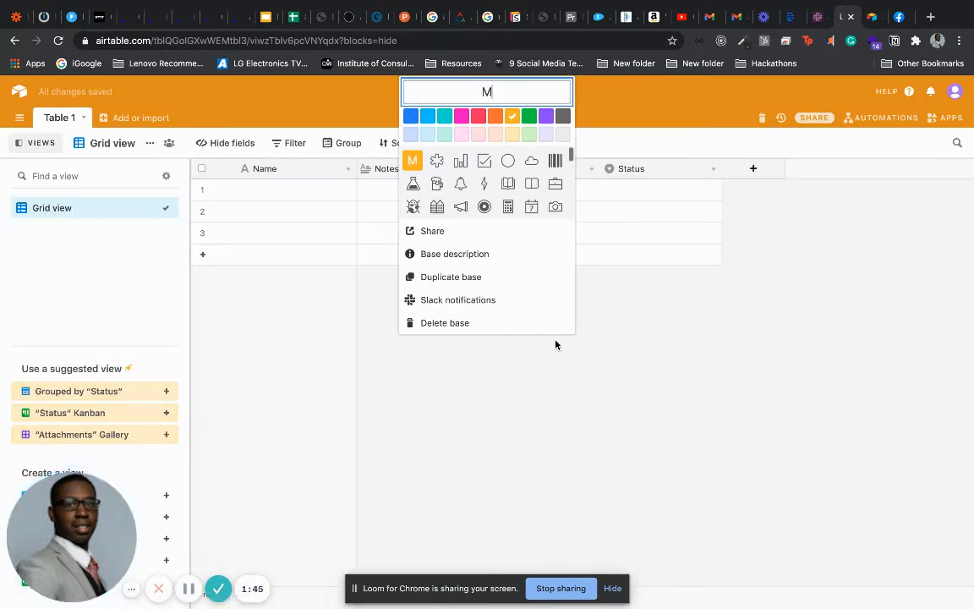
pyautogui.write('r. Hacka')
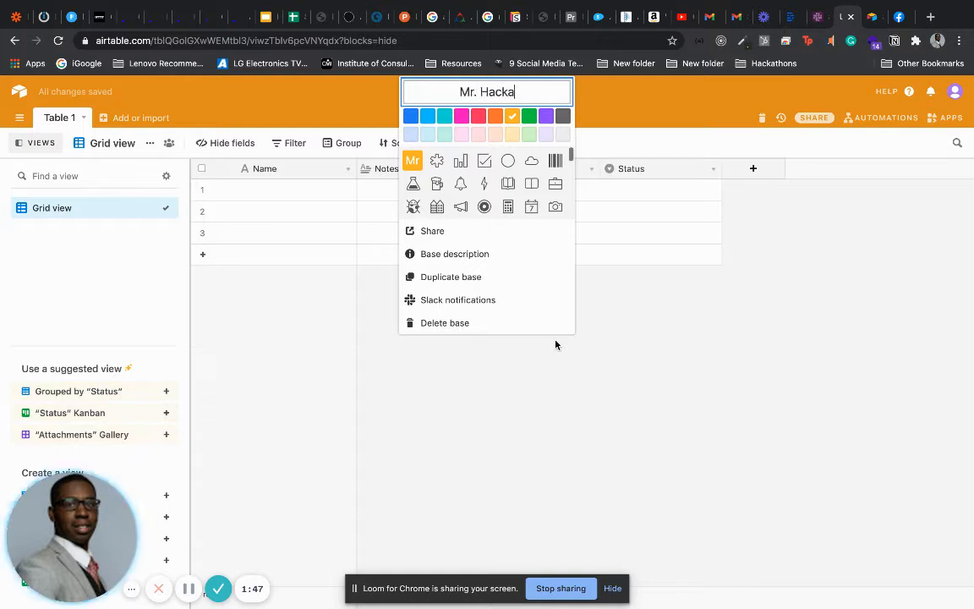
pyautogui.write('thon ')
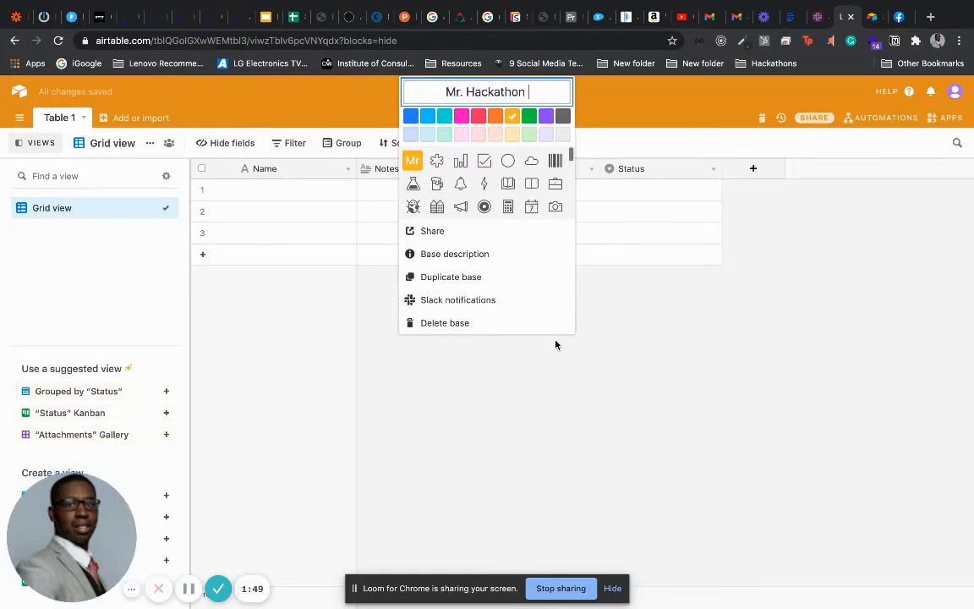
pyautogui.write('SlackAirtb')
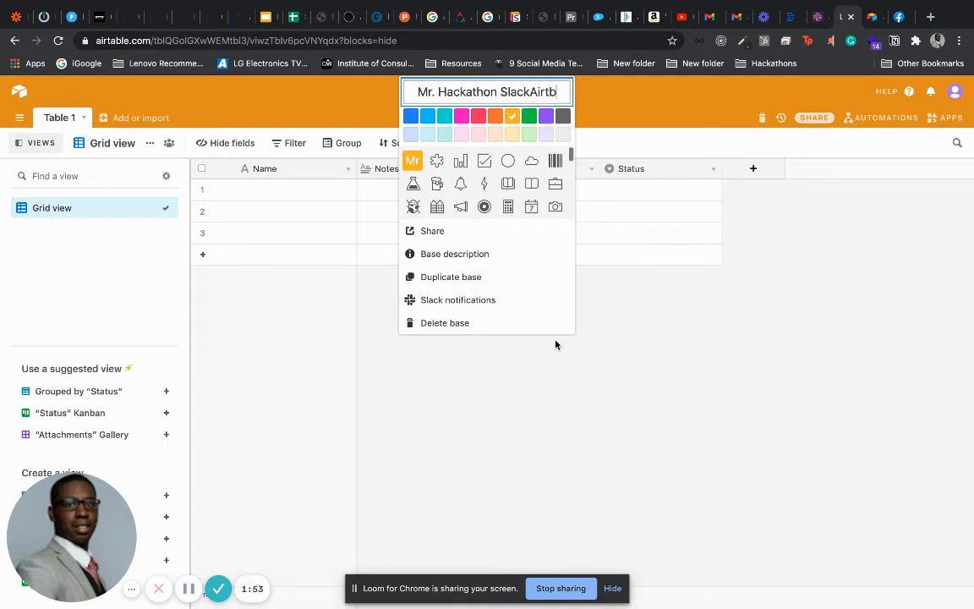
pyautogui.press('BackSpace')
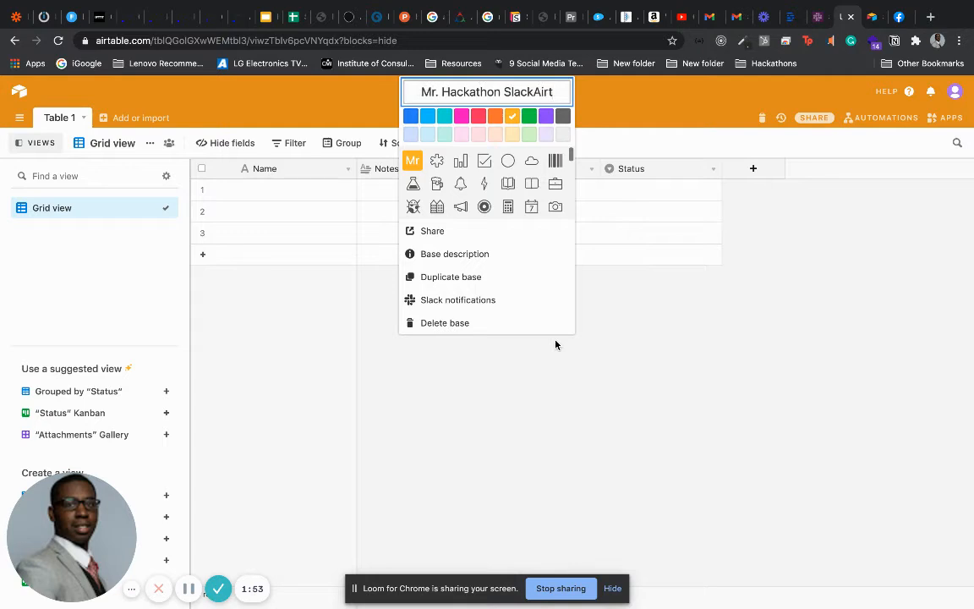
pyautogui.write('able')
pyautogui.press('Return')
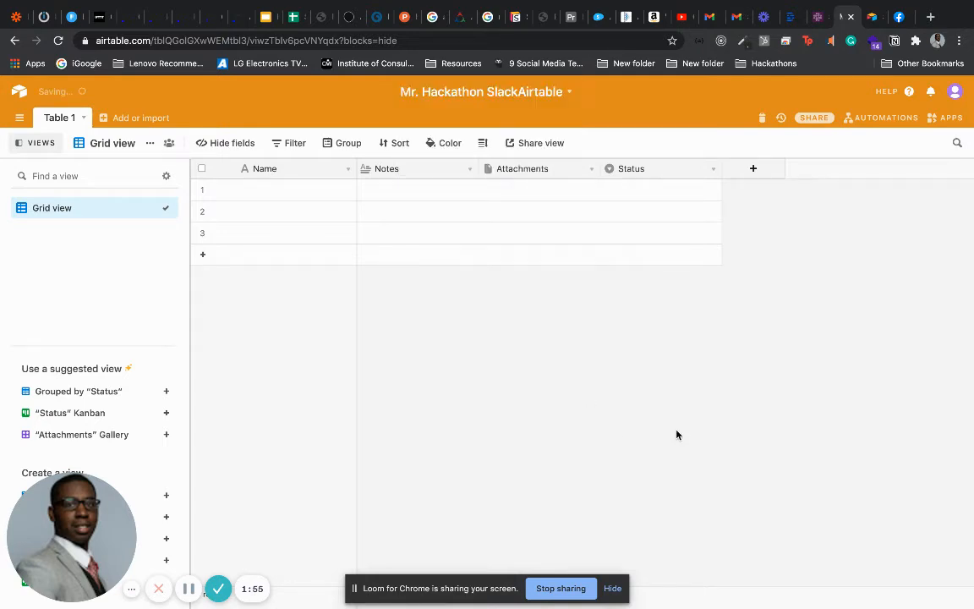
# Hide the Attachments field and delete the Status field from Table 1
pyautogui.click(592, 168)
pyautogui.click(522, 448)
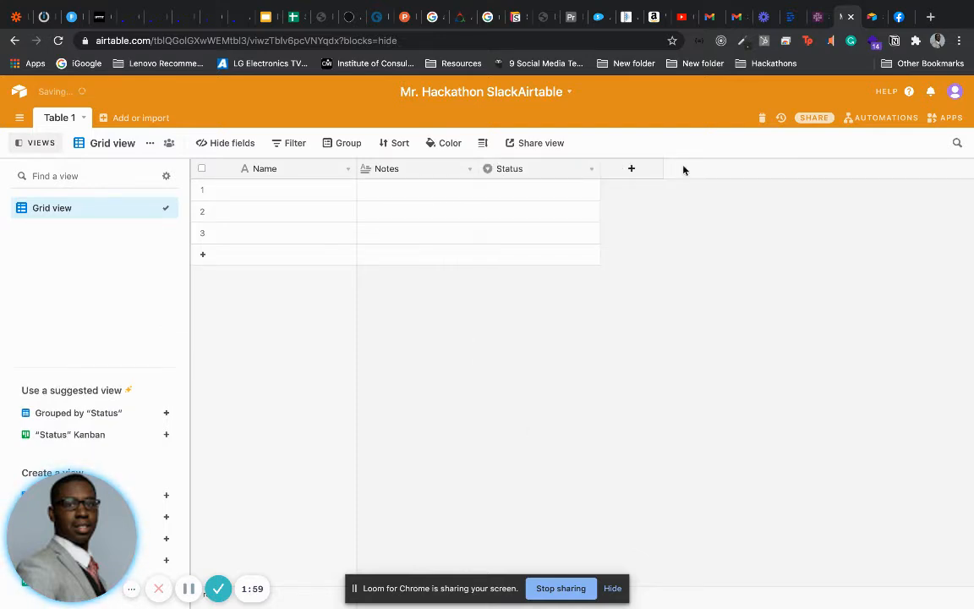
pyautogui.click(592, 168)
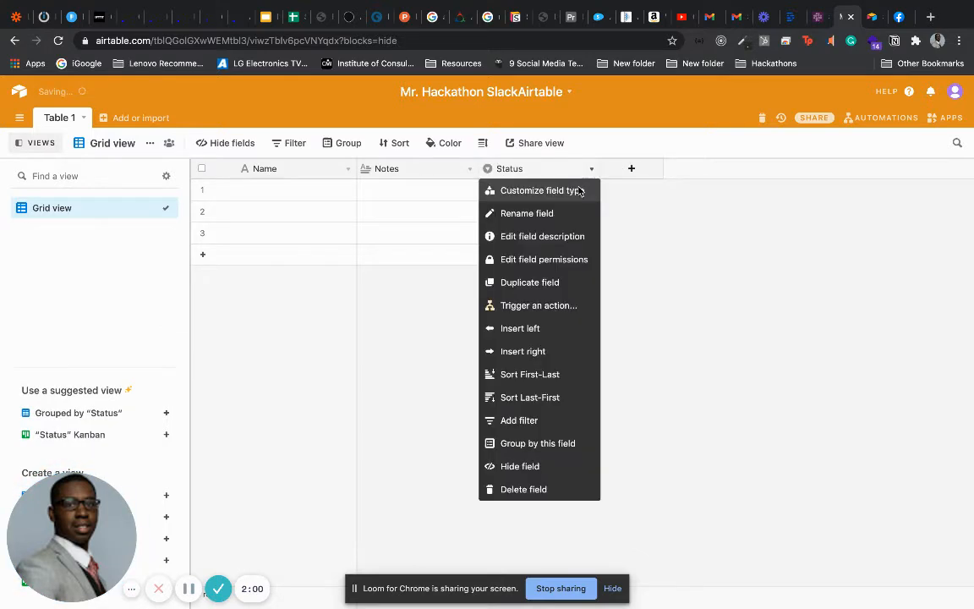
pyautogui.click(510, 490)
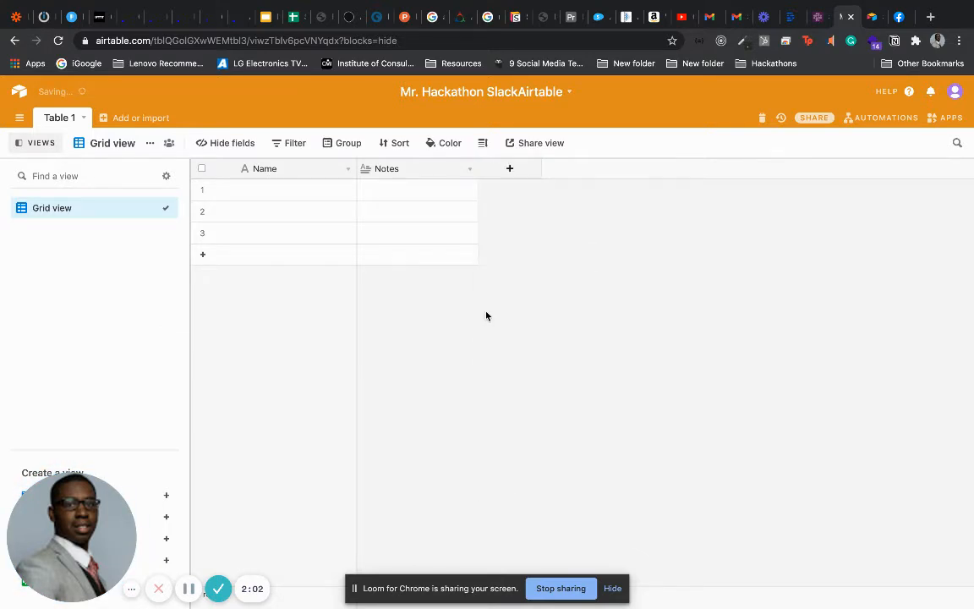
# Enter a person's name and the note 'Hi, I'm number one' in the first record
pyautogui.doubleClick(281, 193)
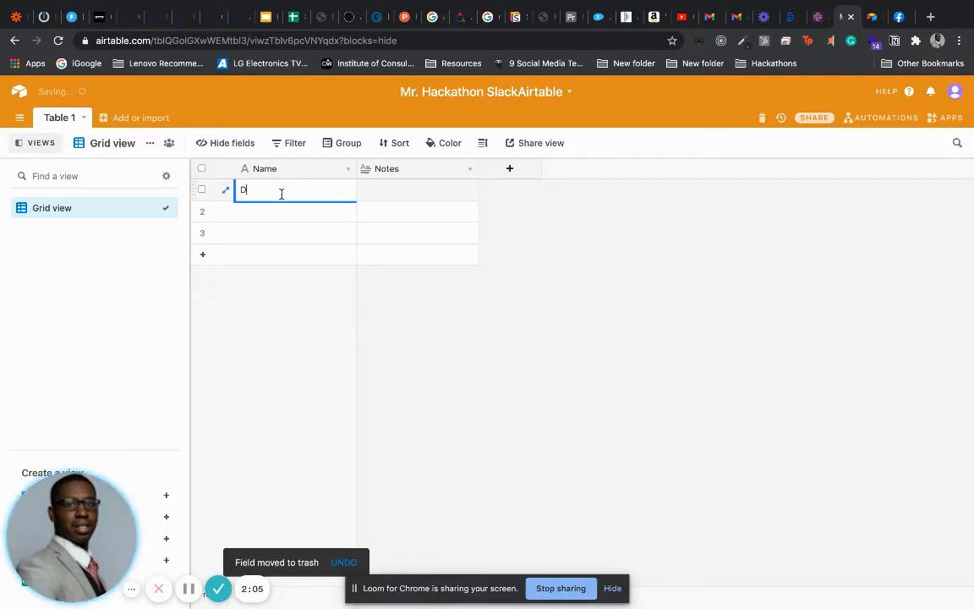
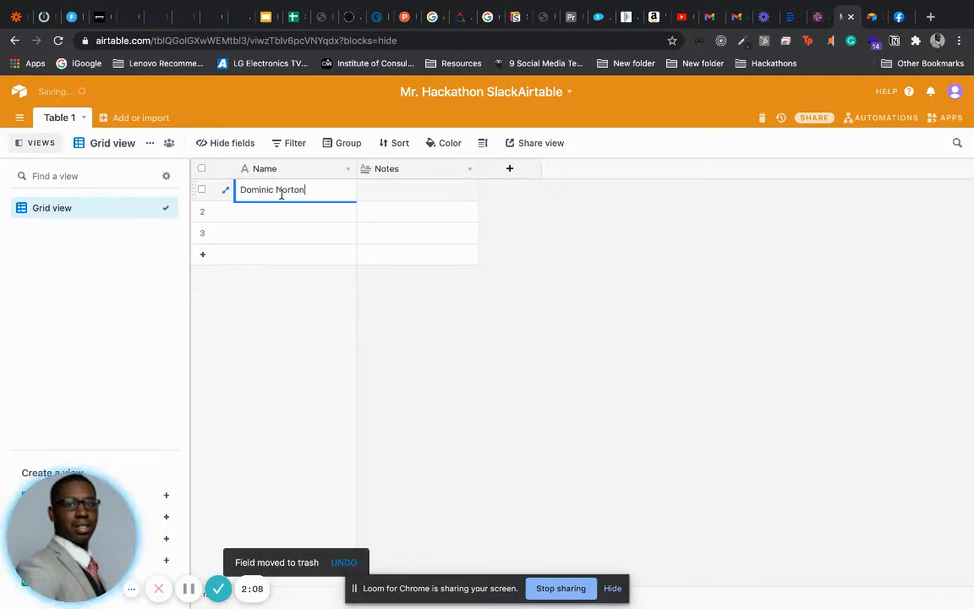
pyautogui.press('Tab')
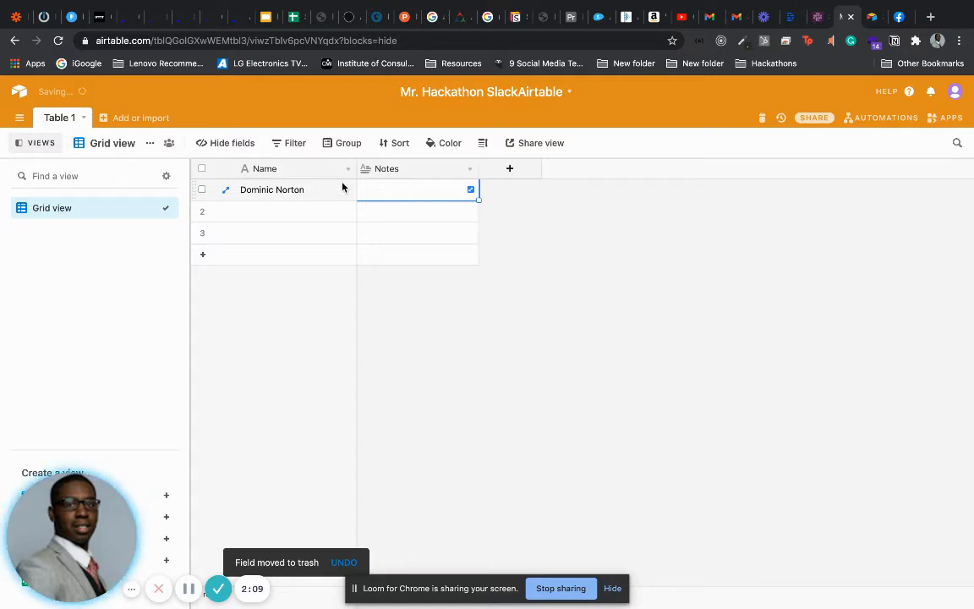
pyautogui.click(379, 195)
pyautogui.click(378, 195)
pyautogui.click(380, 193)
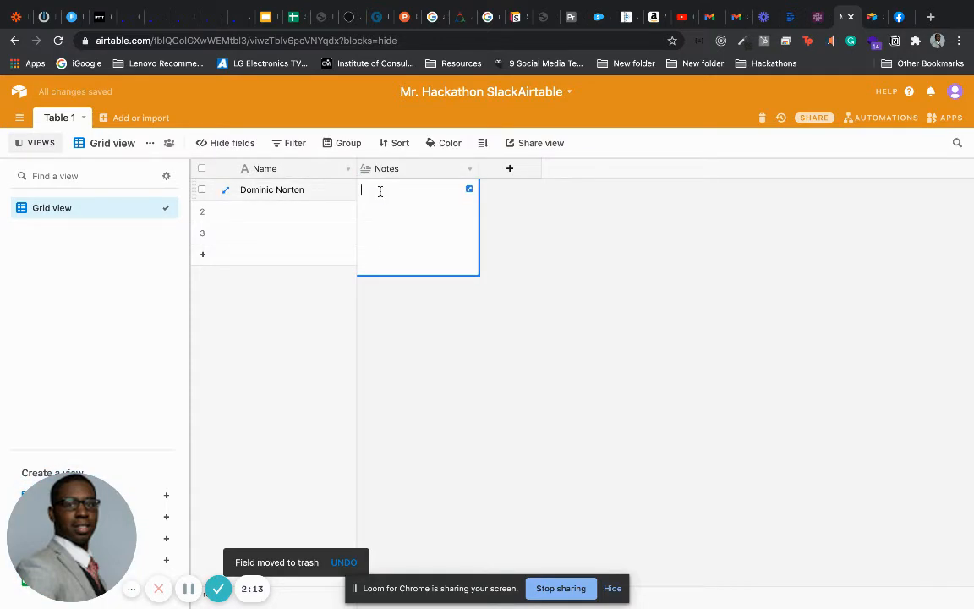
pyautogui.write('Hi')
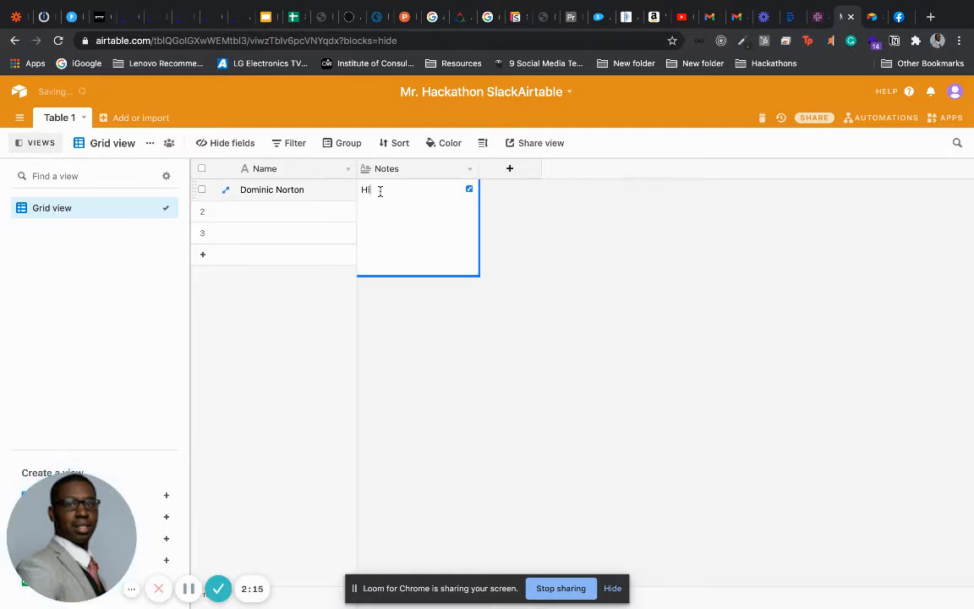
pyautogui.write(", I'm number one")
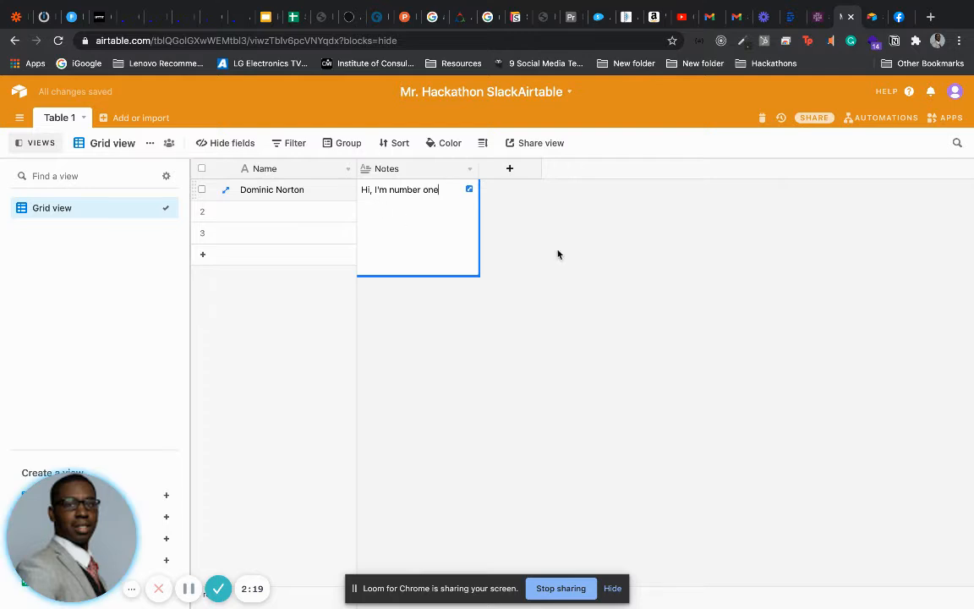
pyautogui.click(556, 254)
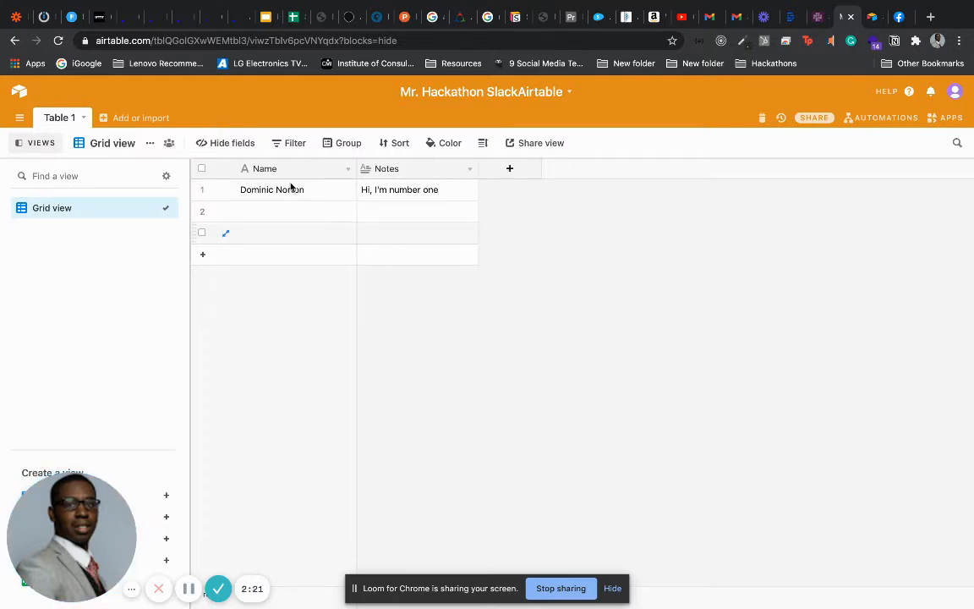
# Rename Grid view to 'SlackAirtable Tutorial'
pyautogui.click(150, 144)
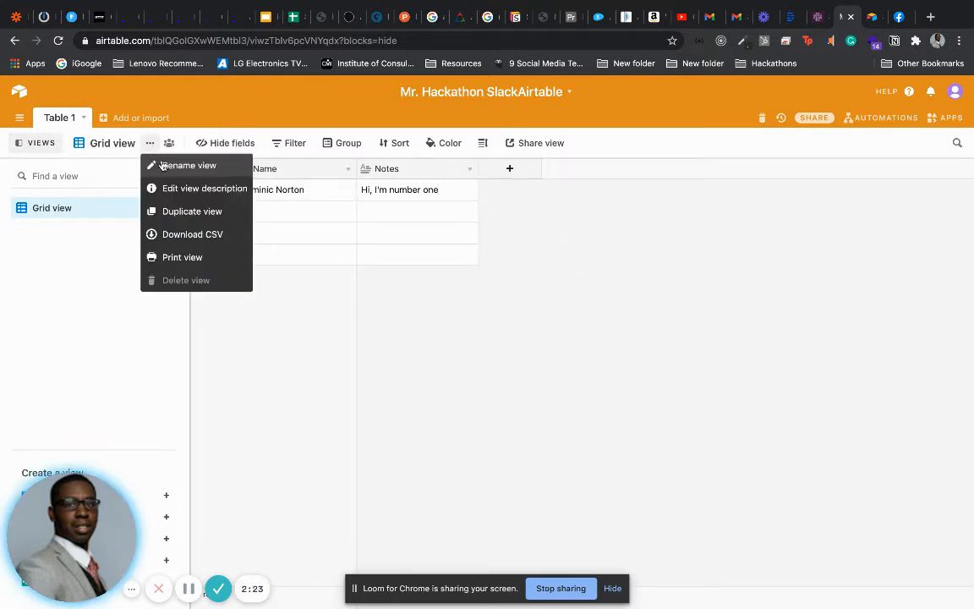
pyautogui.click(164, 166)
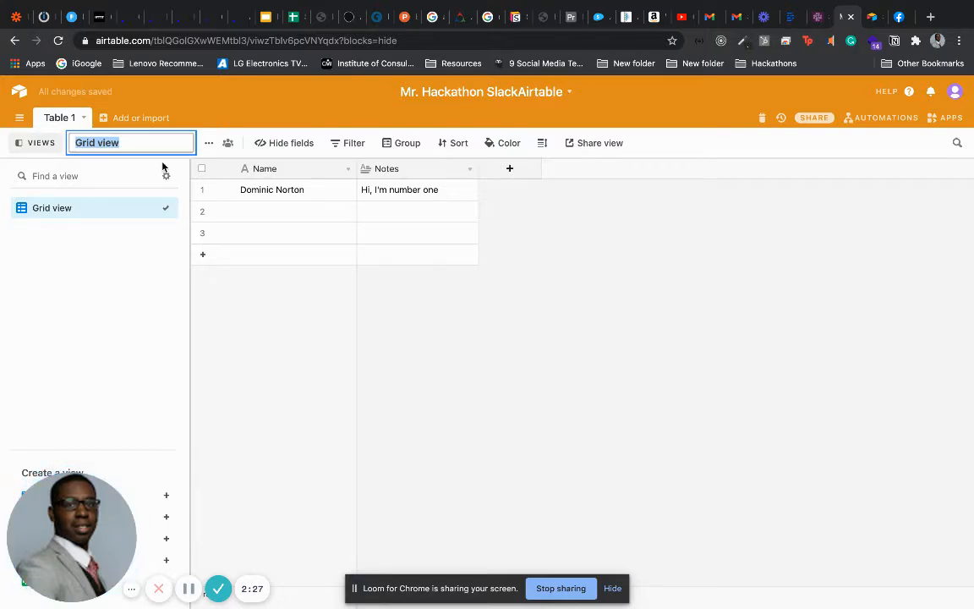
pyautogui.write('SlackA')
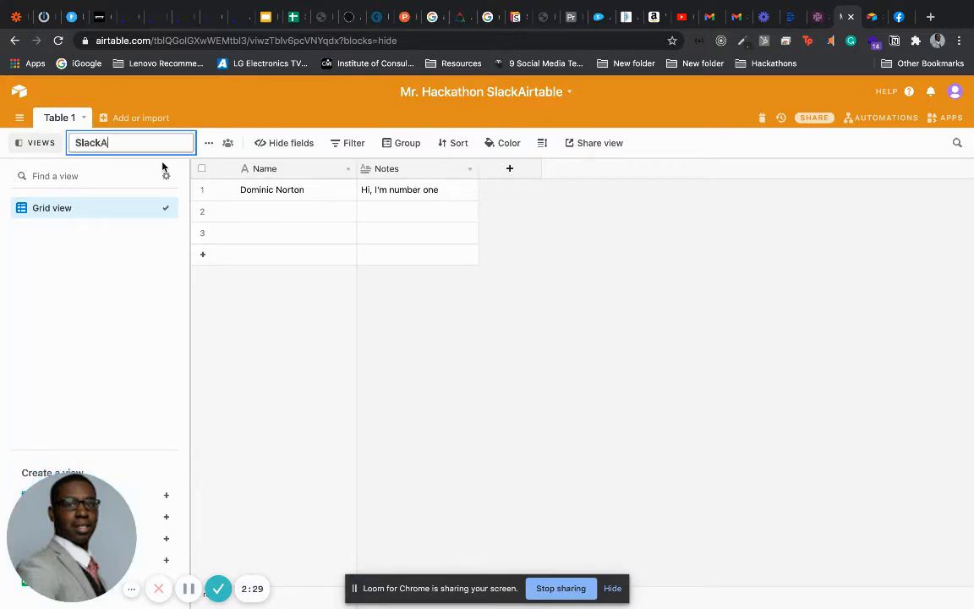
pyautogui.write('irtable Tutorial')
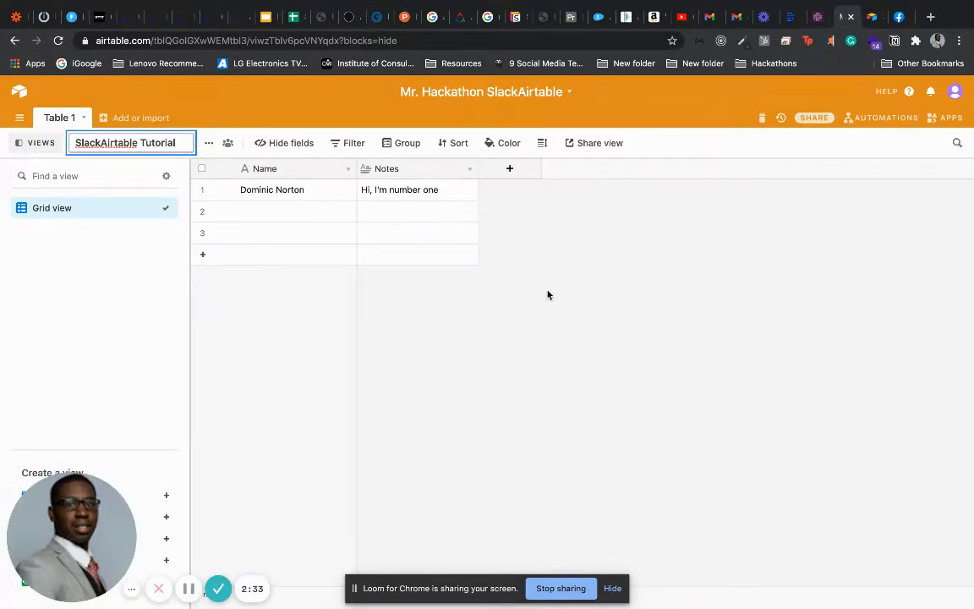
pyautogui.press('Return')
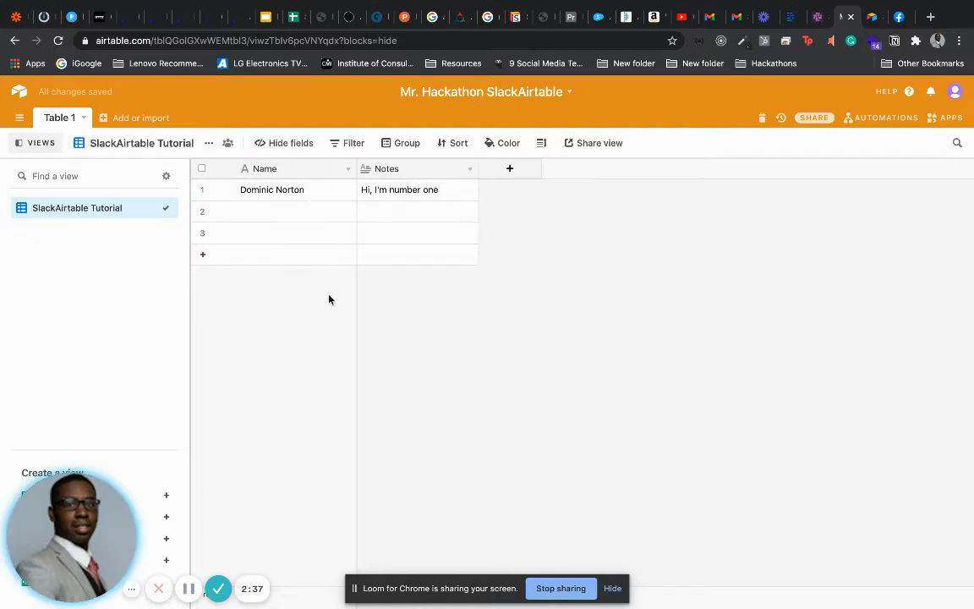
# Create a new automation named 'SlackAirtable Tutorial'
pyautogui.click(865, 122)
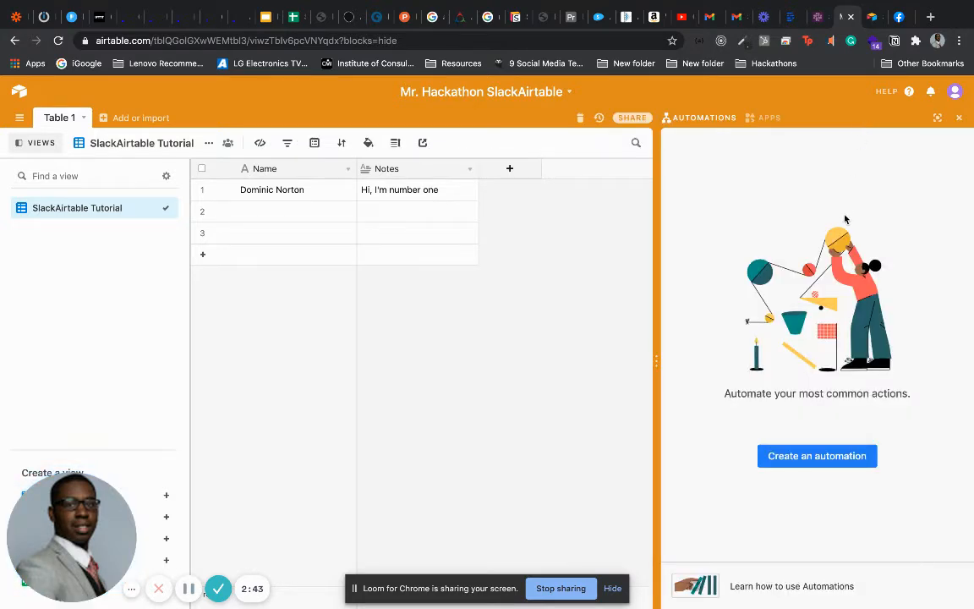
pyautogui.click(811, 456)
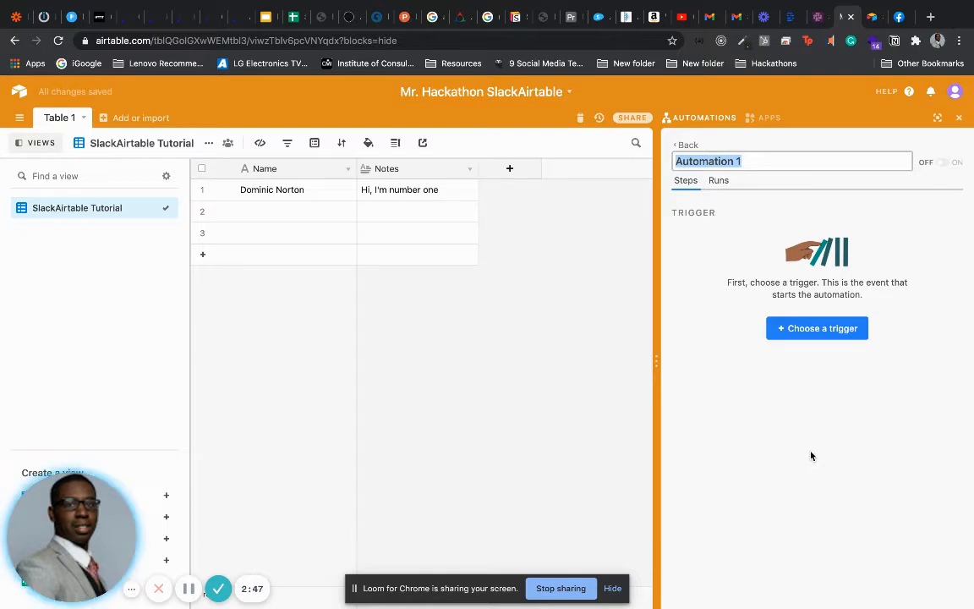
pyautogui.write('S')
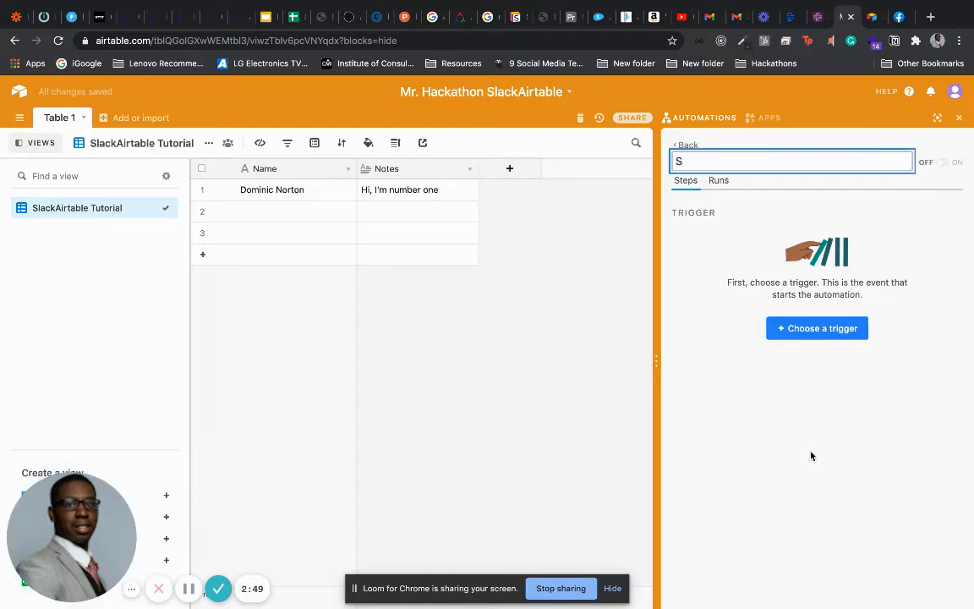
pyautogui.write('lackAirt')
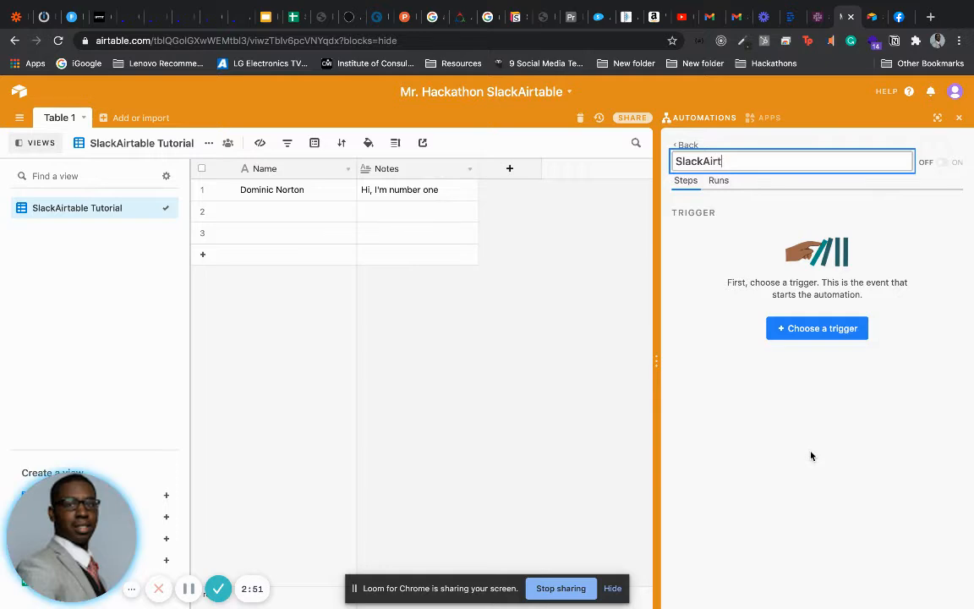
pyautogui.write('able Tutorial')
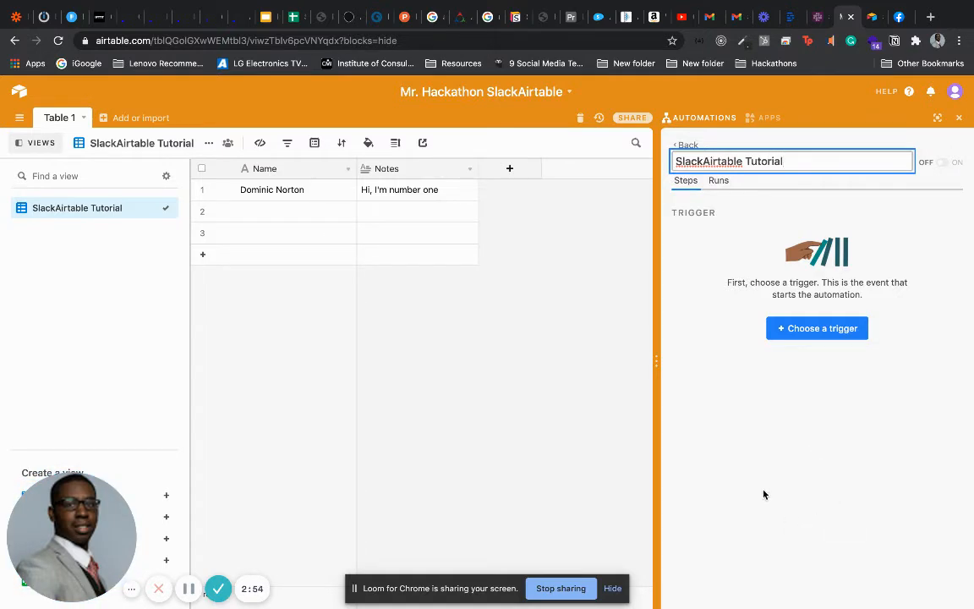
pyautogui.press('Return')
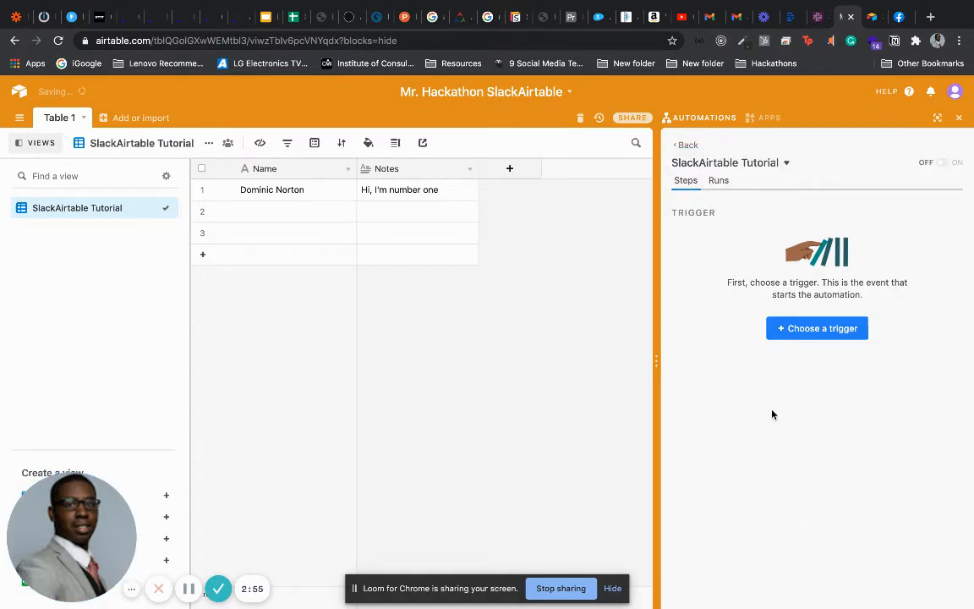
# Set the automation's trigger to 'When a record is created' on Table 1
pyautogui.click(803, 330)
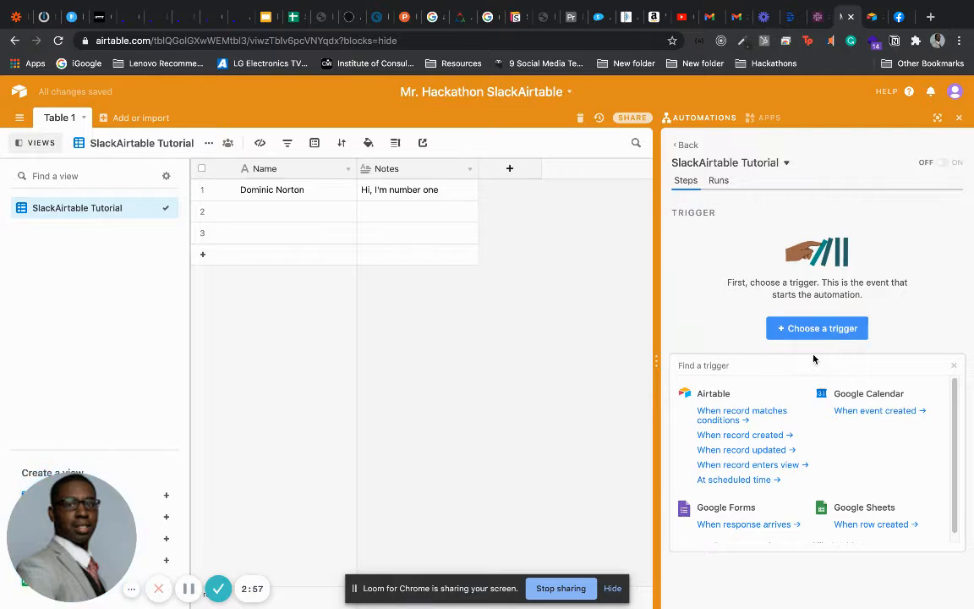
pyautogui.click(785, 434)
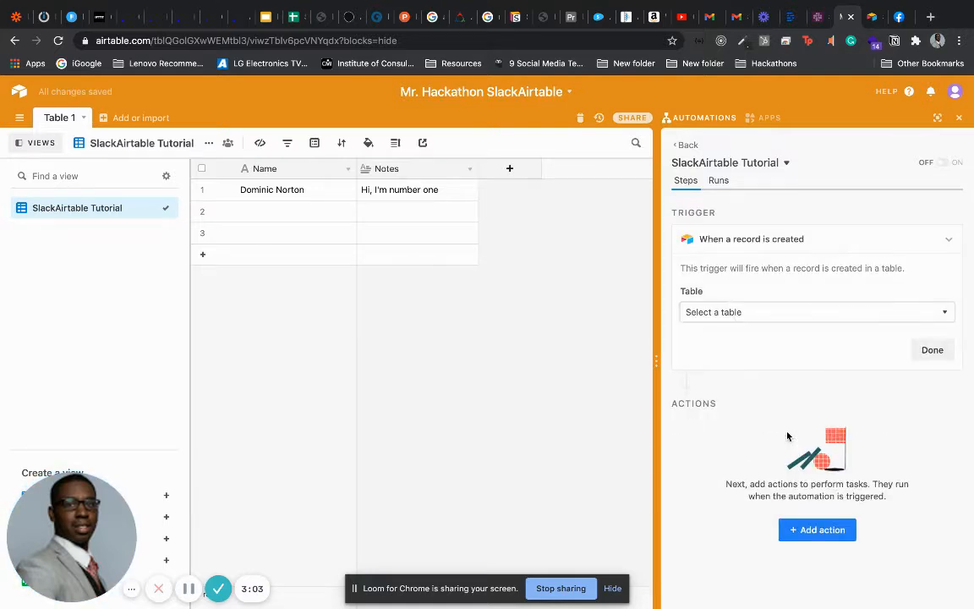
pyautogui.click(816, 312)
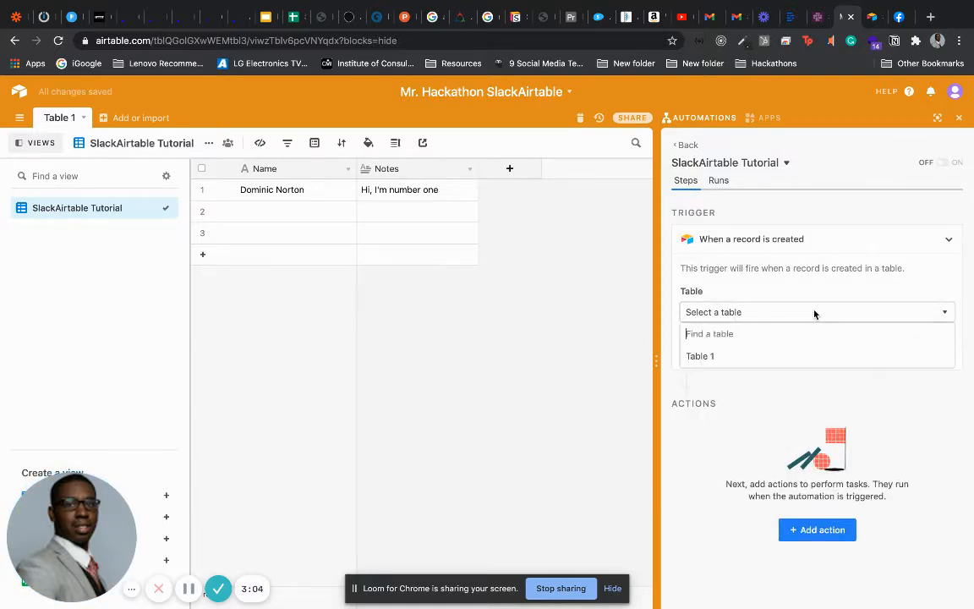
pyautogui.click(744, 363)
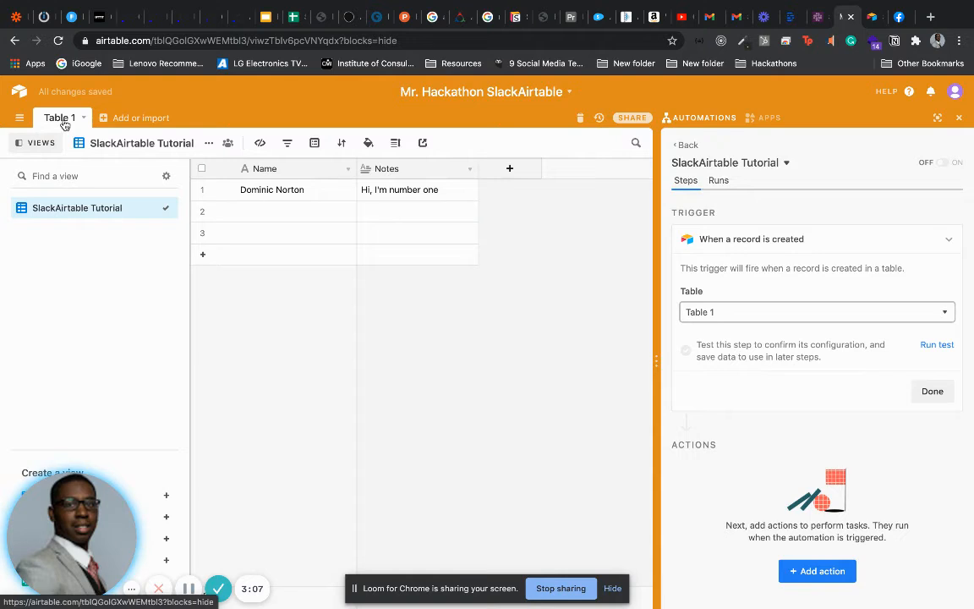
pyautogui.click(930, 390)
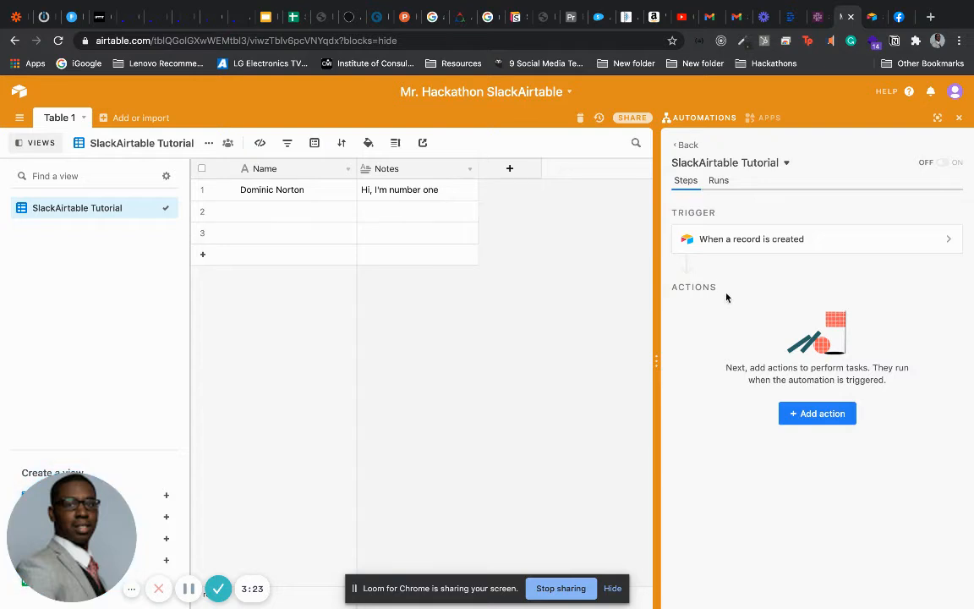
# Browse the available actions, including Airtable, Slack, Microsoft Teams and Gmail options
pyautogui.click(804, 417)
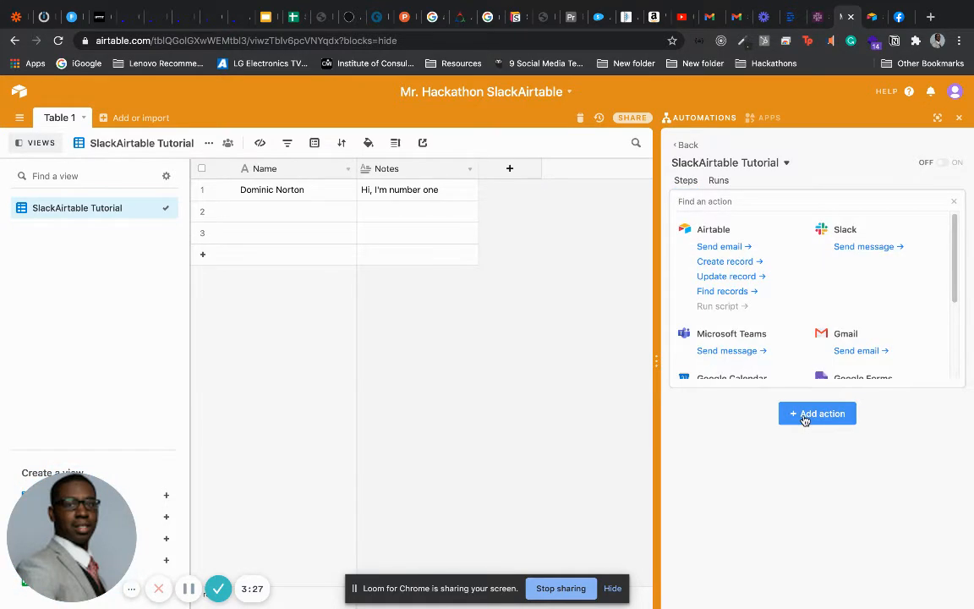
pyautogui.scroll(-3, 948, 305)
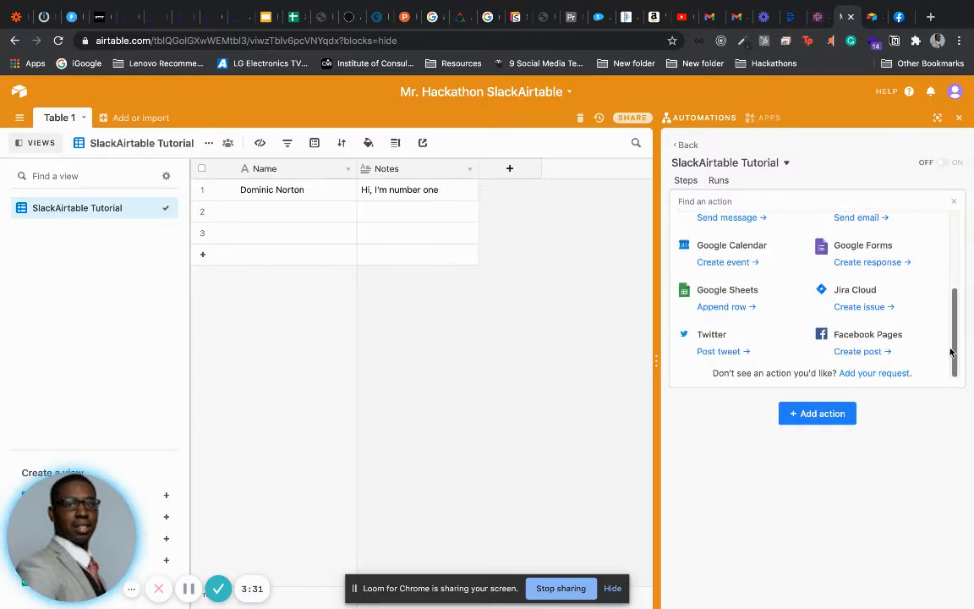
pyautogui.scroll(3, 951, 347)
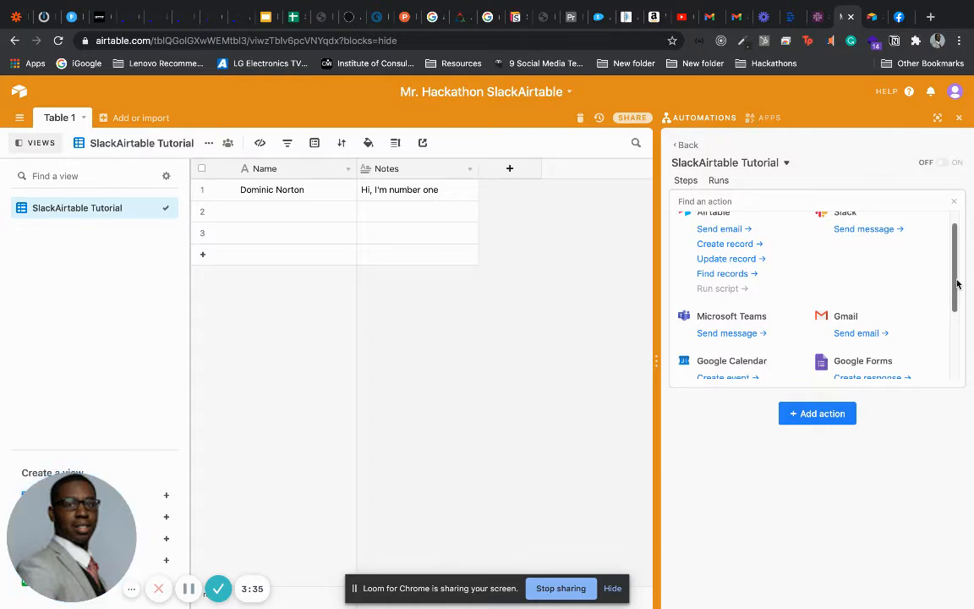
pyautogui.moveTo(957, 278); pyautogui.dragTo(945, 343)
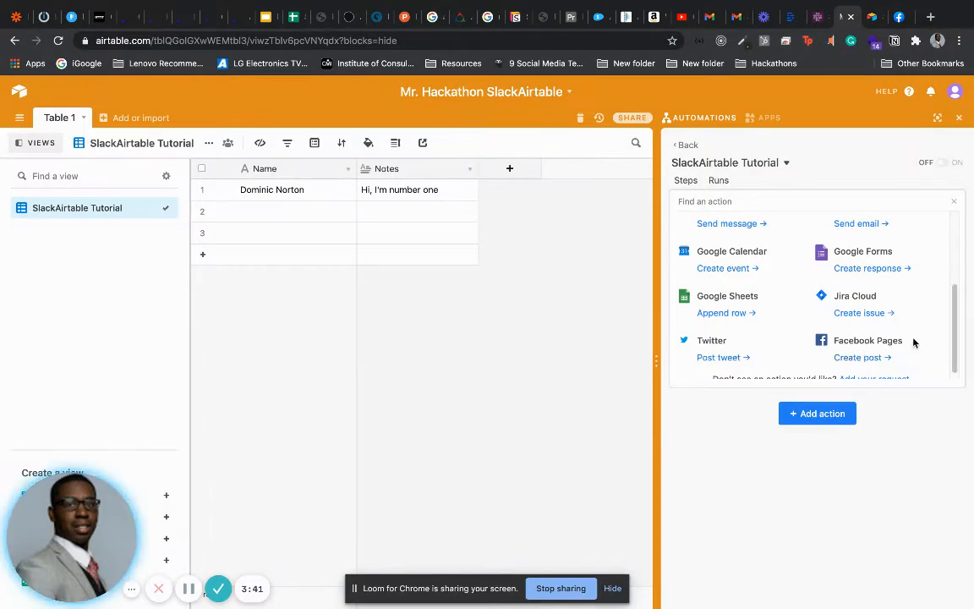
pyautogui.moveTo(958, 323); pyautogui.dragTo(943, 240)
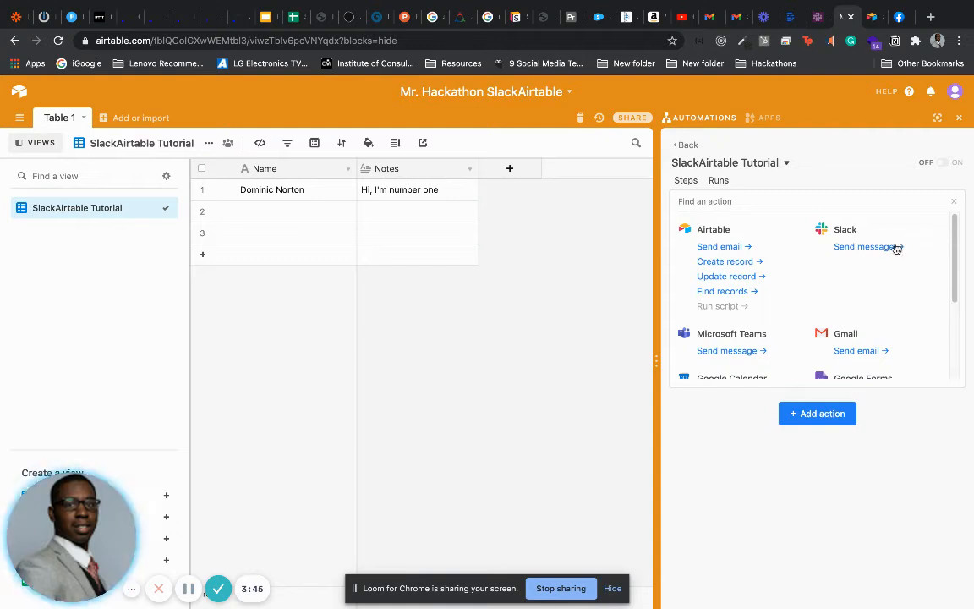
# Add a Slack Send message action using the connected account, posting to #airtableslack
pyautogui.click(860, 247)
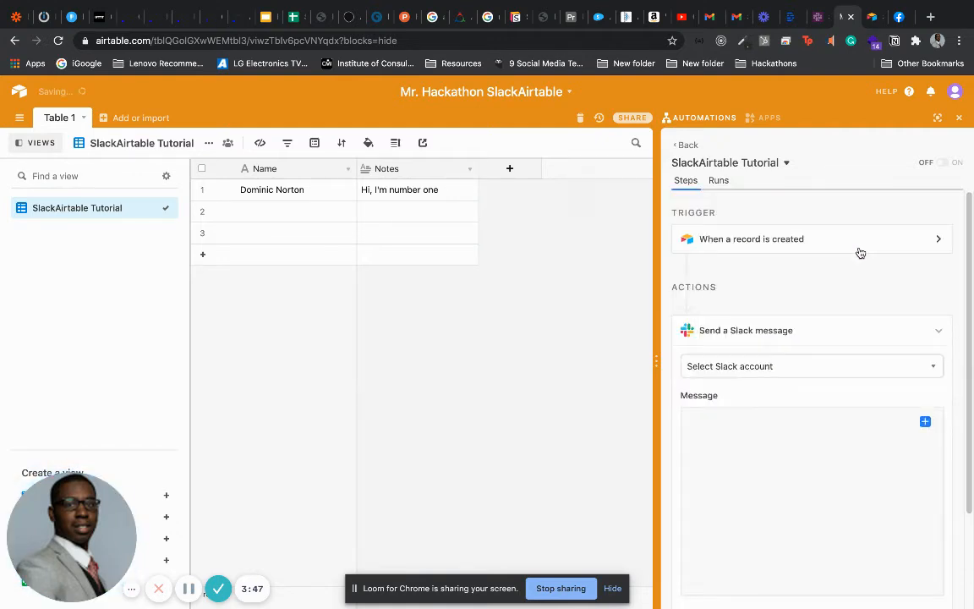
pyautogui.click(819, 364)
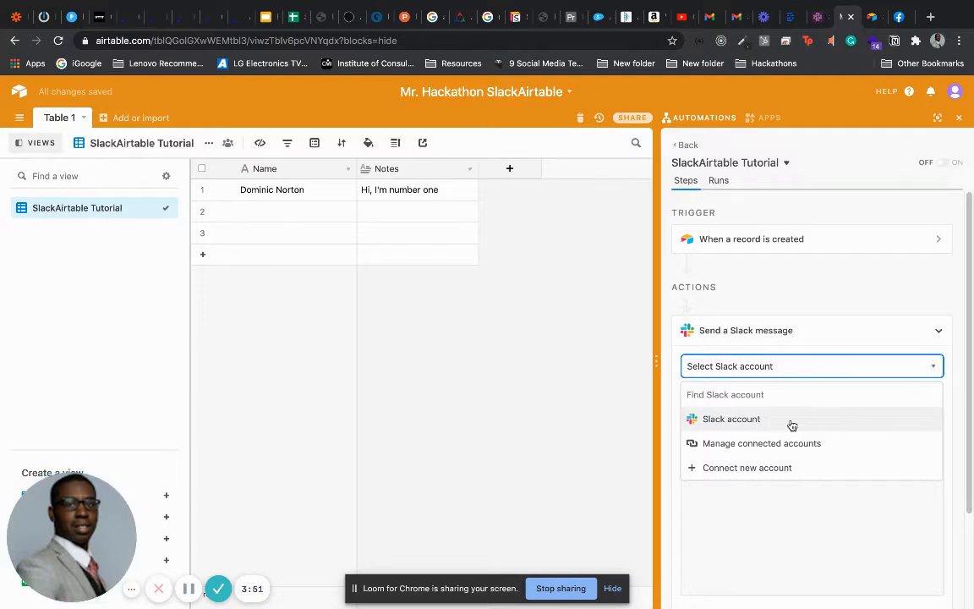
pyautogui.click(792, 421)
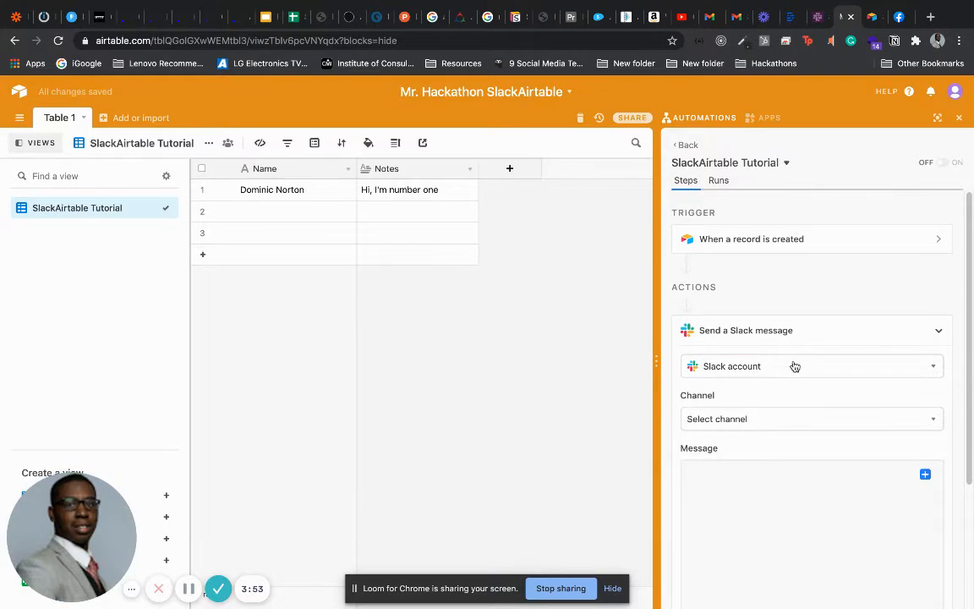
pyautogui.click(783, 416)
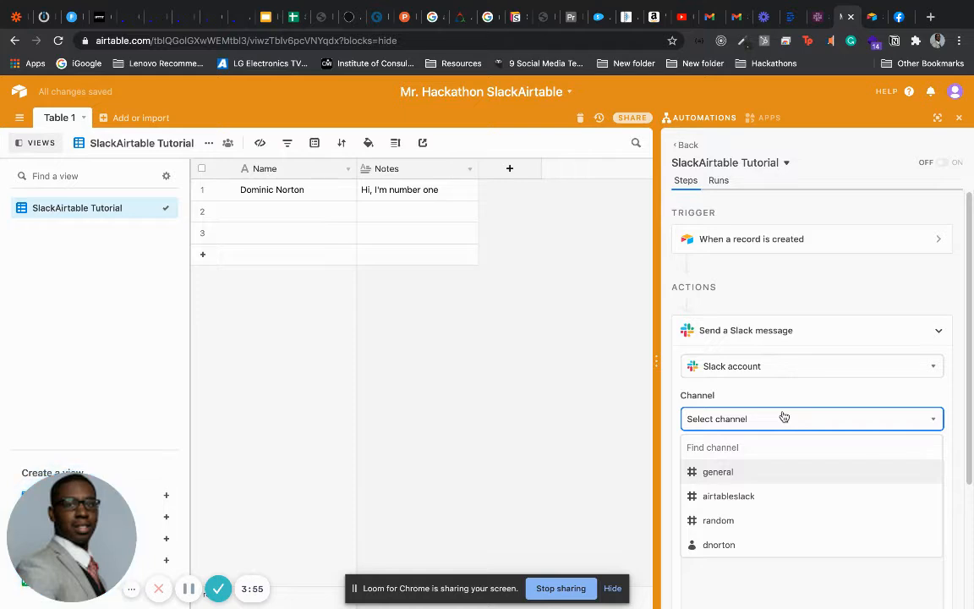
pyautogui.click(764, 499)
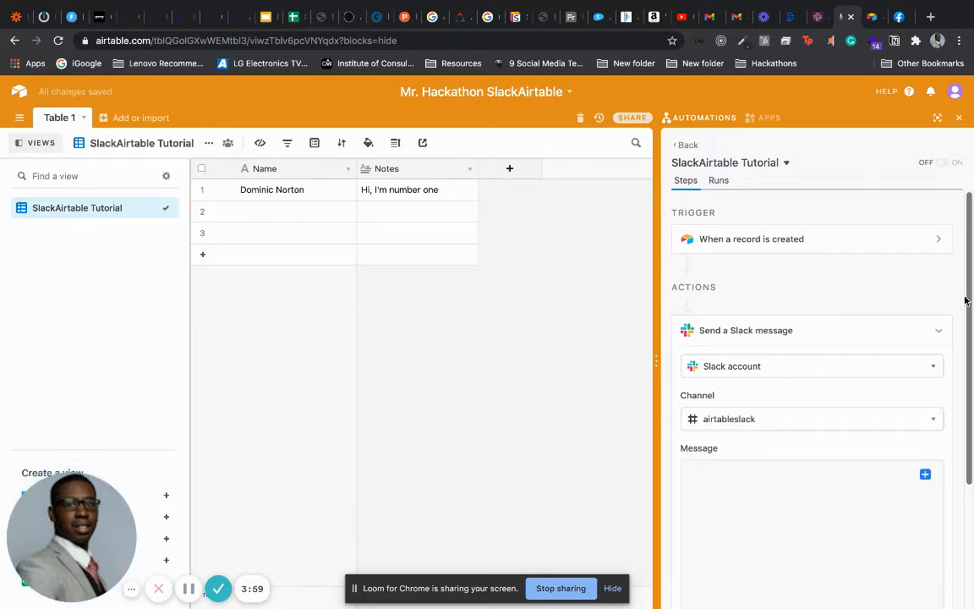
pyautogui.moveTo(964, 300); pyautogui.dragTo(951, 442)
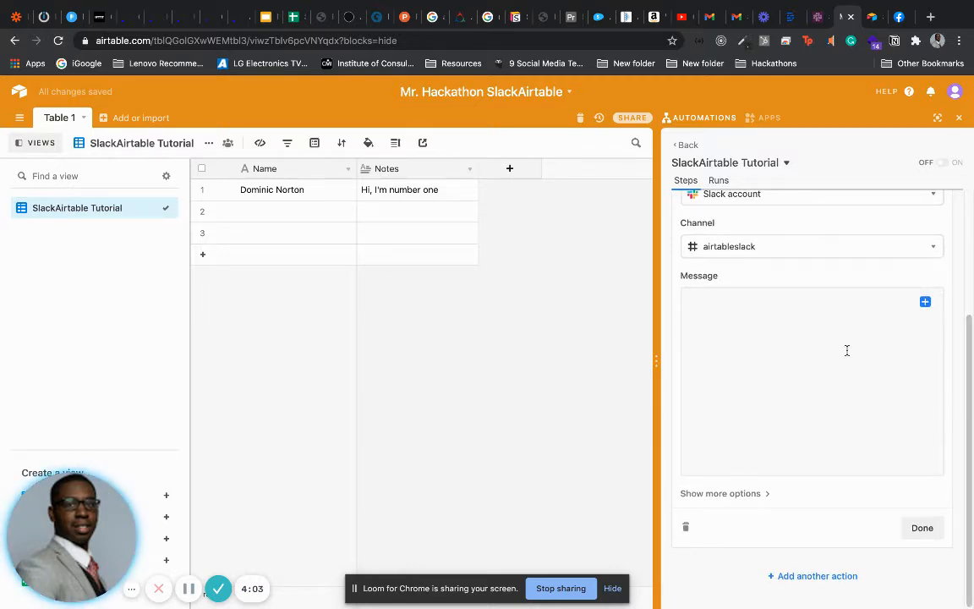
pyautogui.click(901, 311)
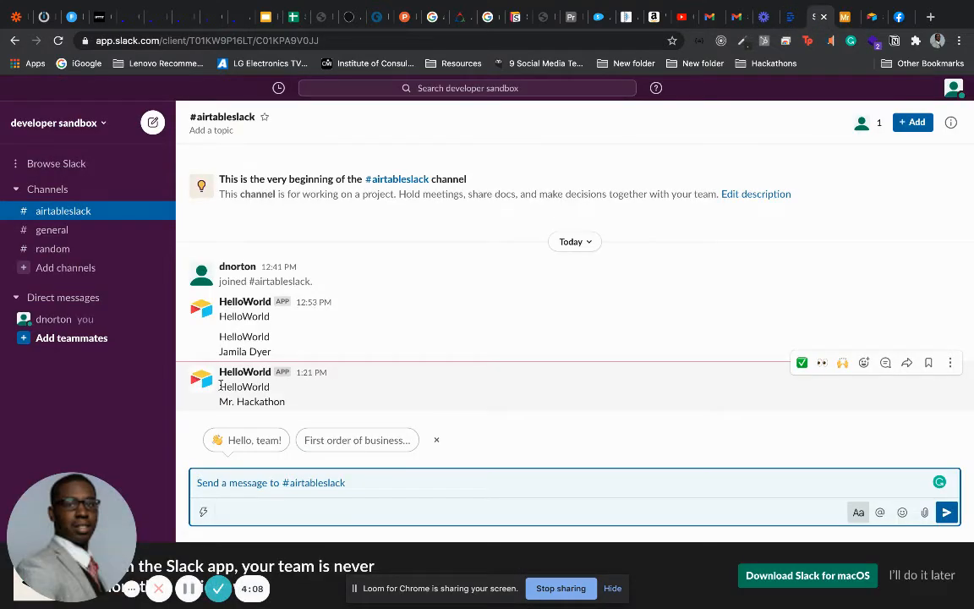
# Check the latest HelloWorld post in Slack, then return to the automation's empty Message box
pyautogui.doubleClick(238, 388)
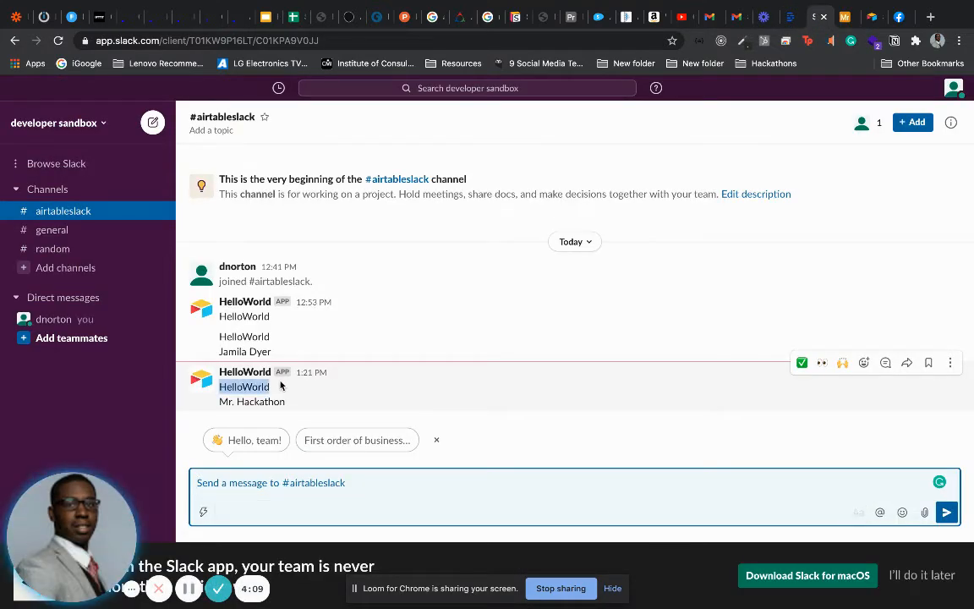
pyautogui.moveTo(221, 403); pyautogui.dragTo(276, 402)
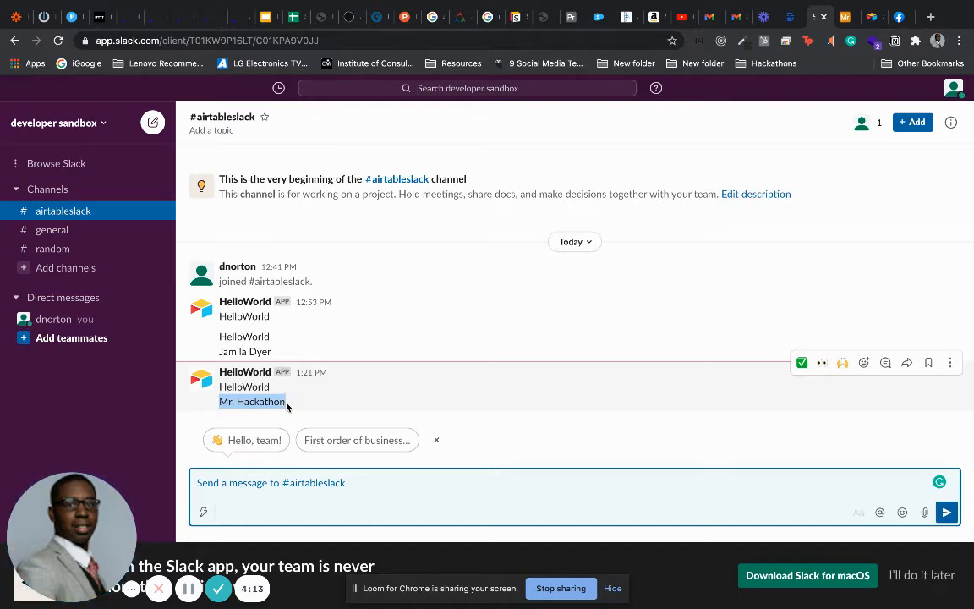
pyautogui.click(842, 20)
pyautogui.click(741, 306)
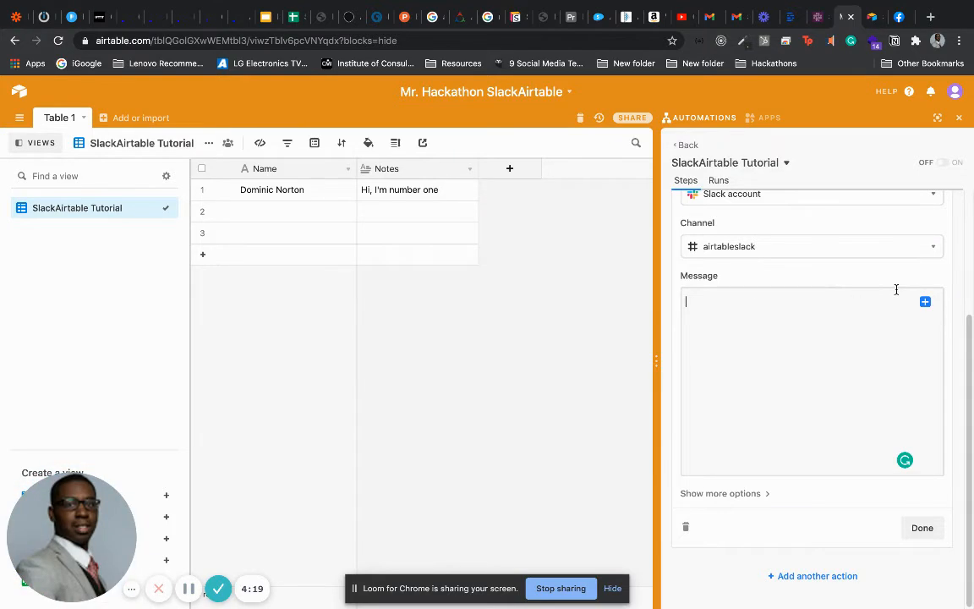
# Insert the triggering record's Name, a line break, then its Notes into the Slack message body
pyautogui.click(924, 302)
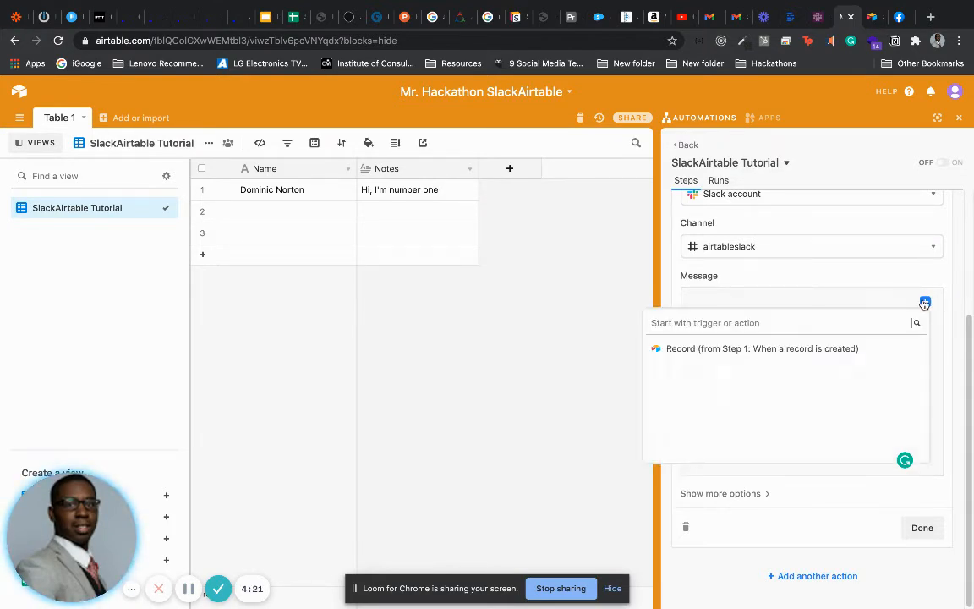
pyautogui.click(884, 349)
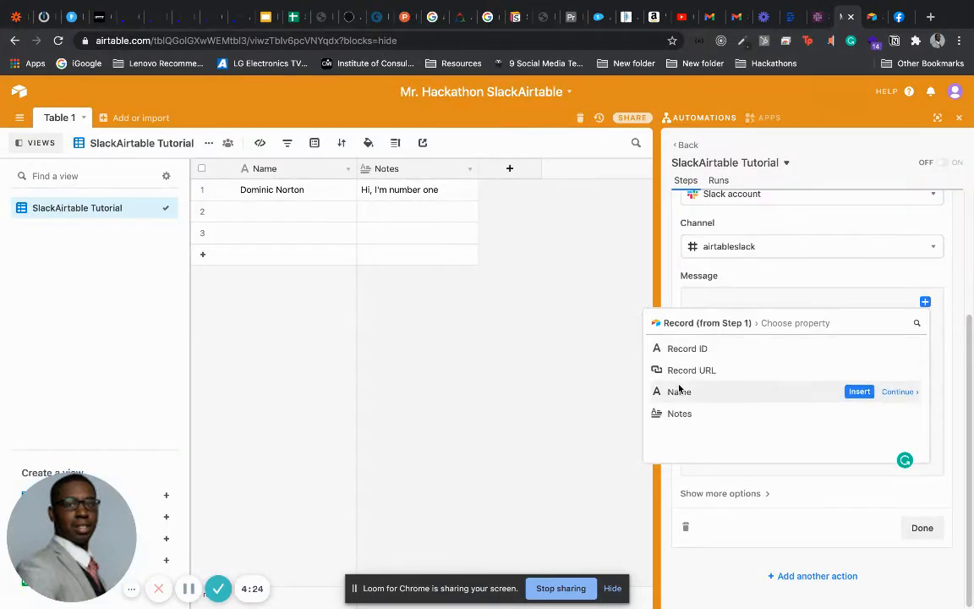
pyautogui.click(856, 392)
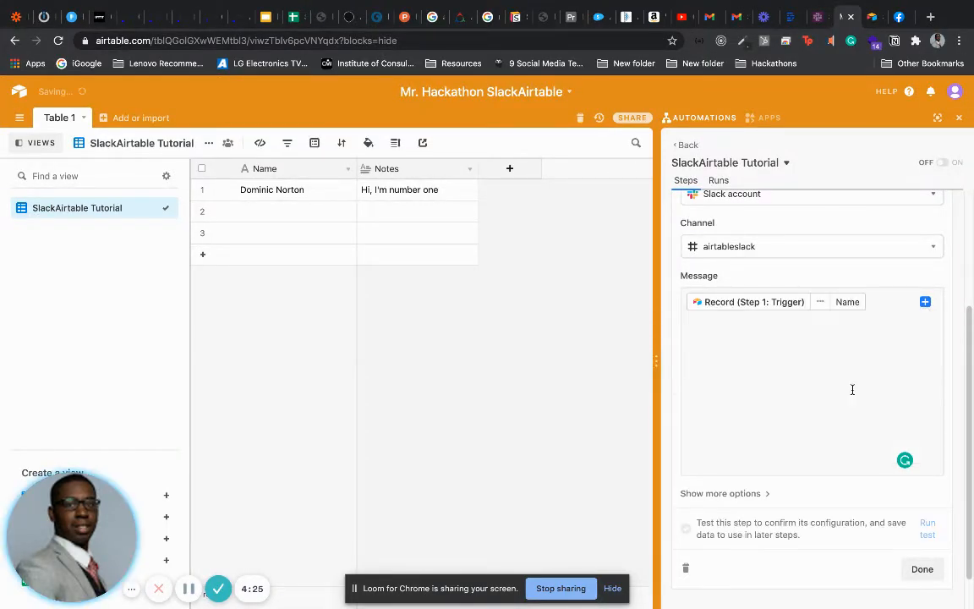
pyautogui.click(814, 343)
pyautogui.click(925, 302)
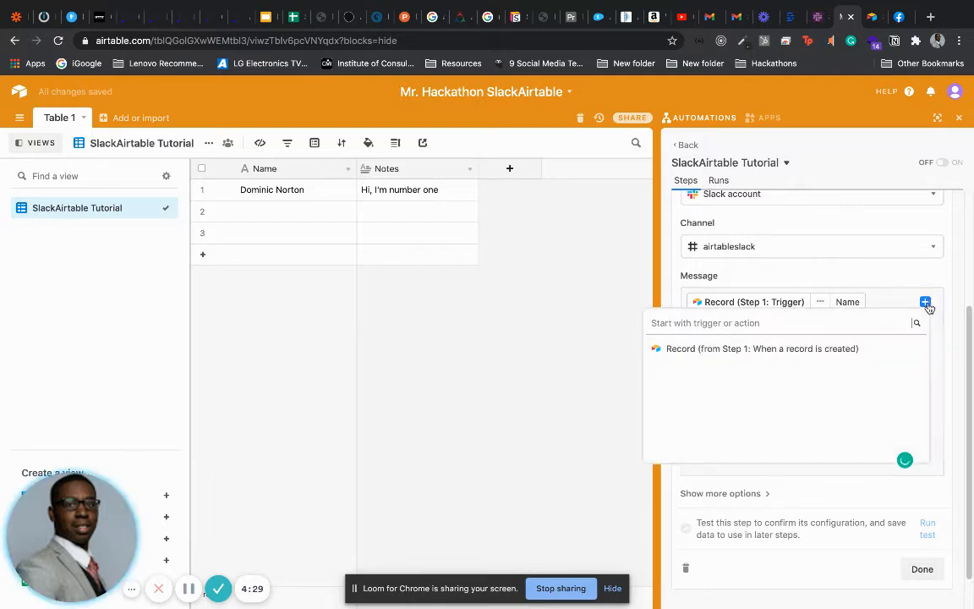
pyautogui.click(892, 349)
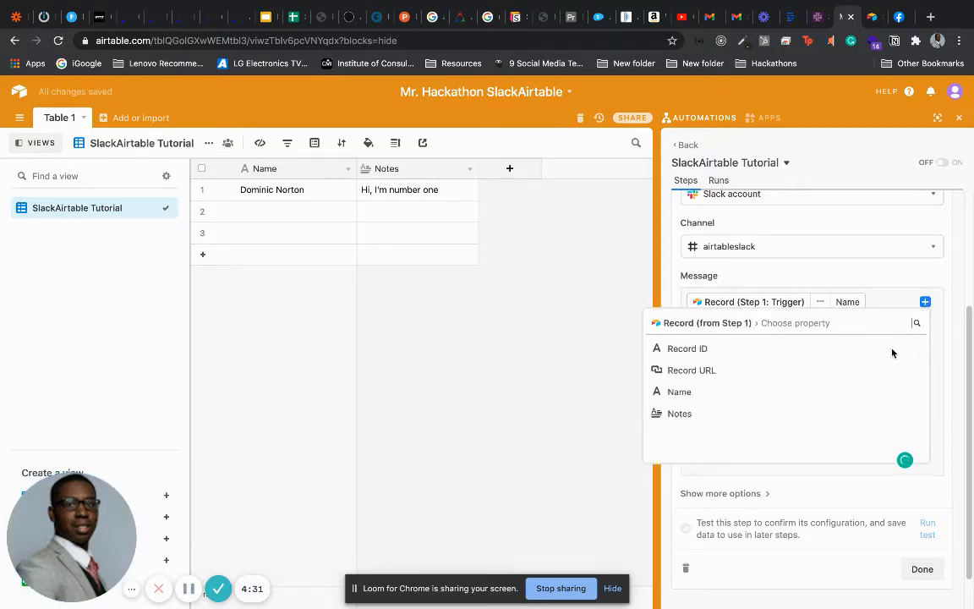
pyautogui.click(858, 413)
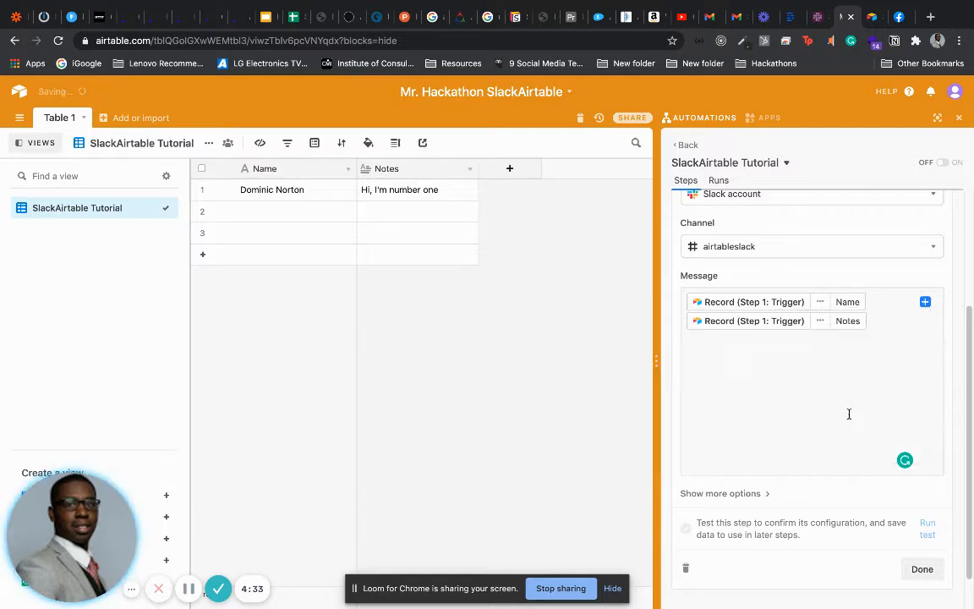
pyautogui.moveTo(972, 383); pyautogui.dragTo(965, 440)
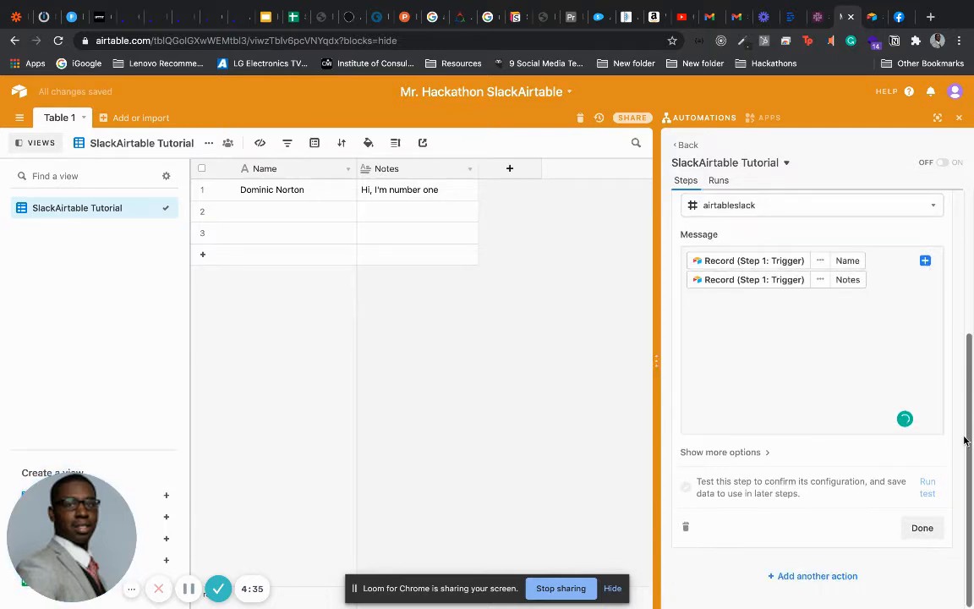
# Review the optional bot name setting and finish the Send a Slack message step
pyautogui.click(753, 454)
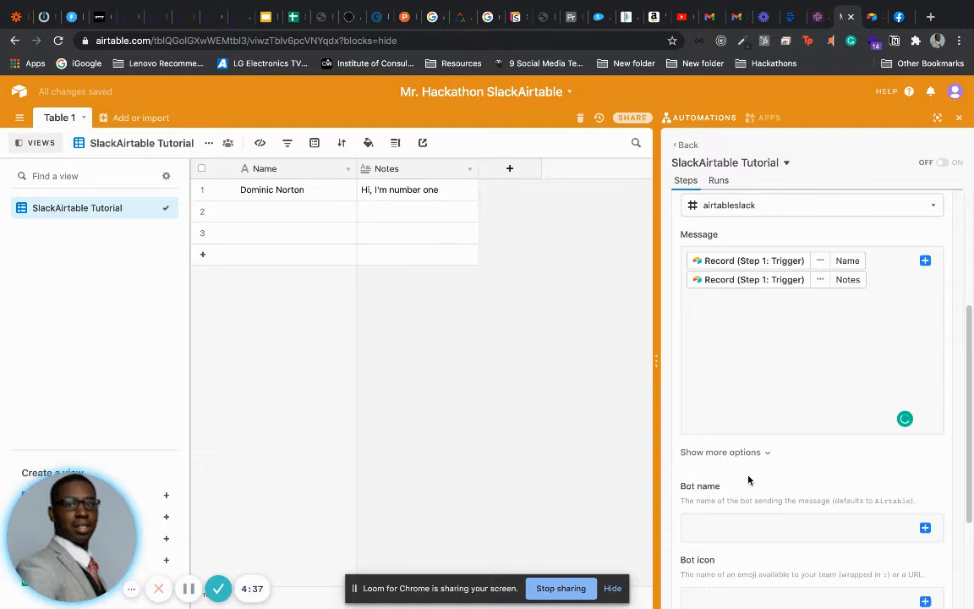
pyautogui.click(724, 524)
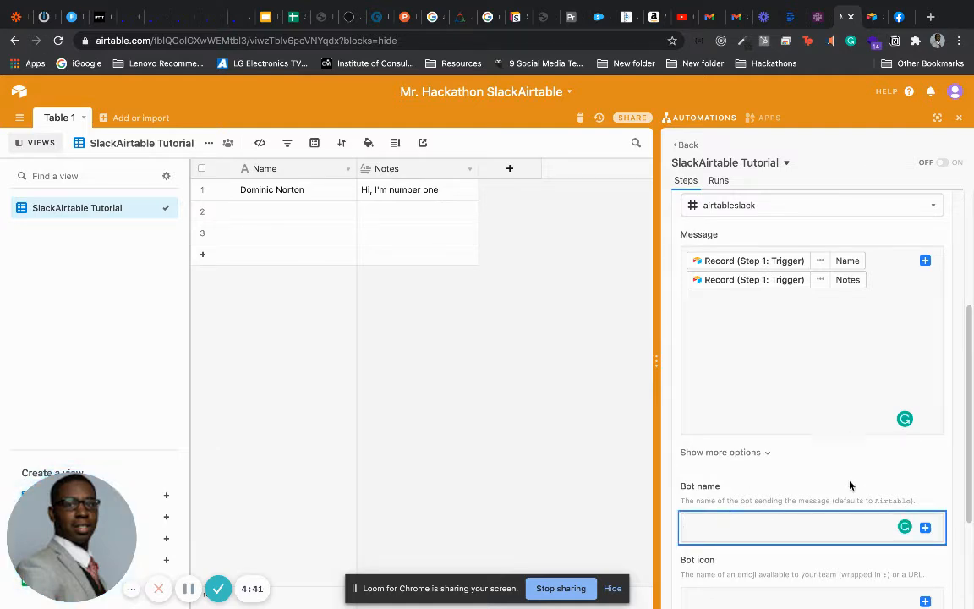
pyautogui.moveTo(969, 429); pyautogui.dragTo(959, 519)
pyautogui.click(924, 526)
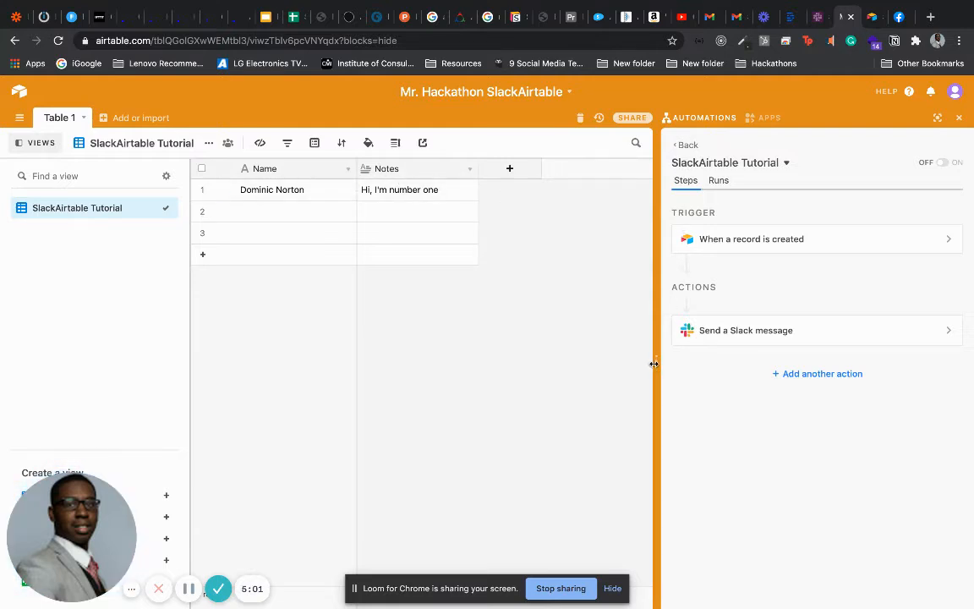
# Close the Automations side panel so the SlackAirtable Tutorial grid fills the window
pyautogui.moveTo(656, 364); pyautogui.dragTo(660, 363)
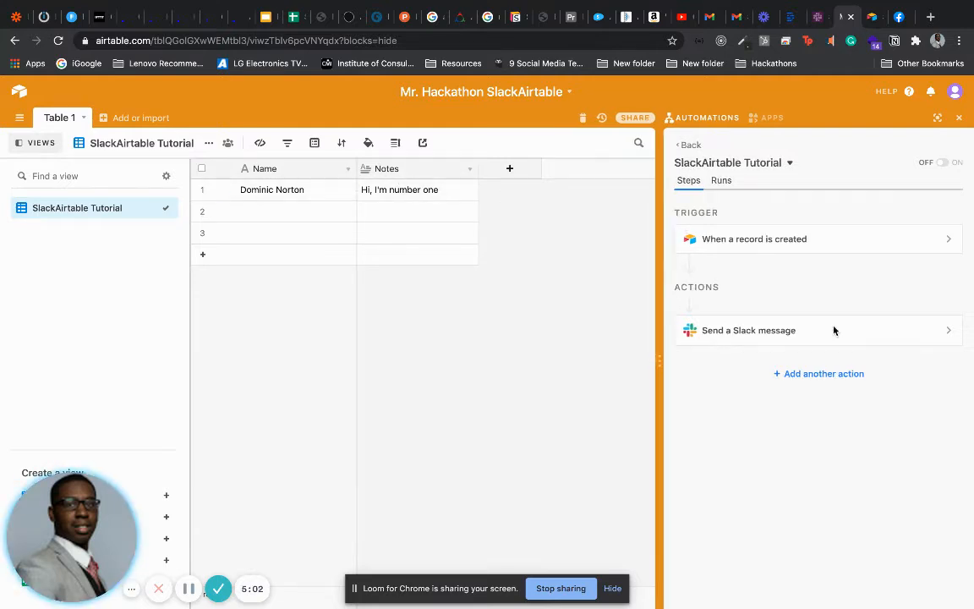
pyautogui.click(959, 118)
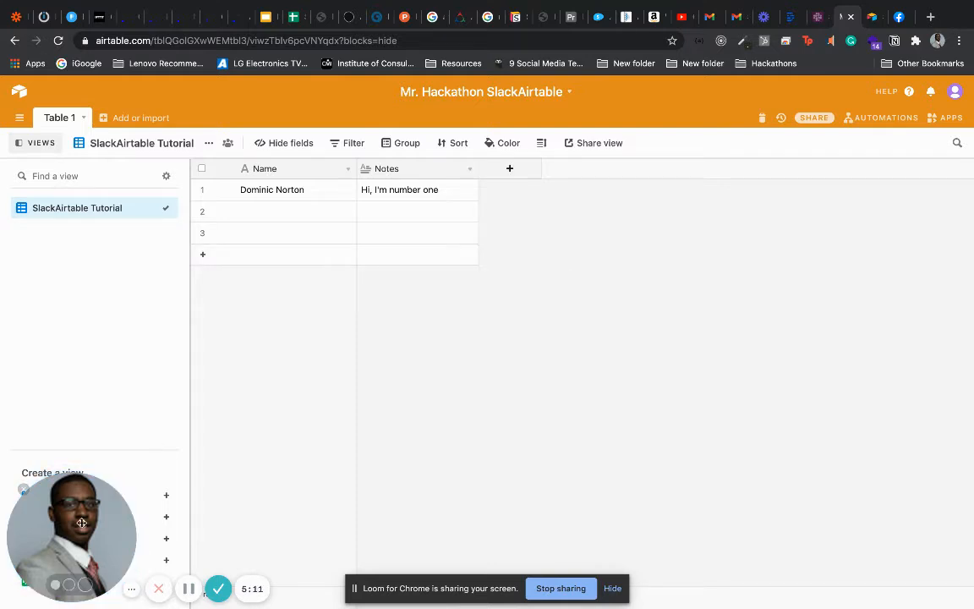
pyautogui.moveTo(82, 520); pyautogui.dragTo(288, 474)
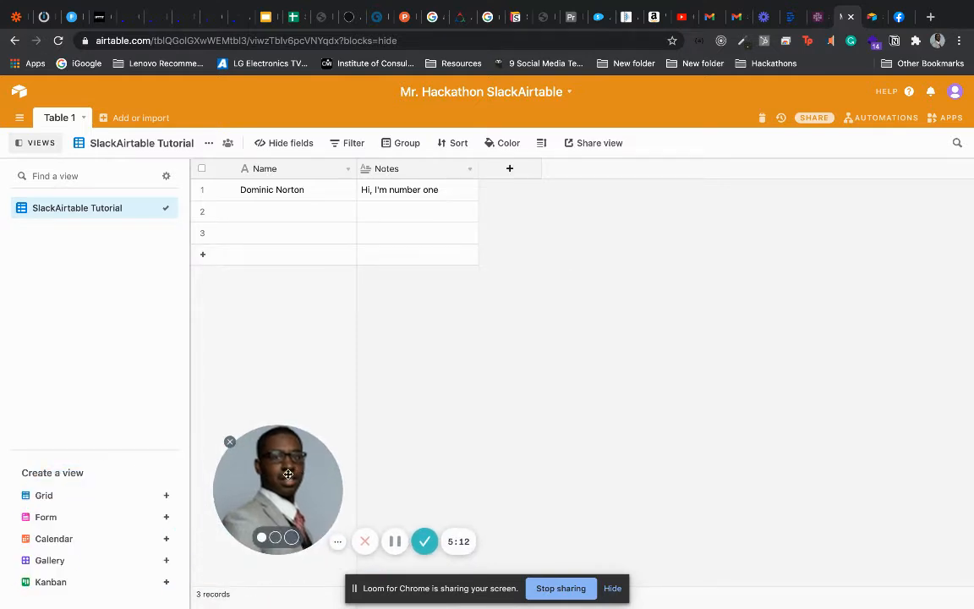
# Create a form view titled 'SlackAirtable Tutorial Firm' and review its Name and Notes fields
pyautogui.click(167, 518)
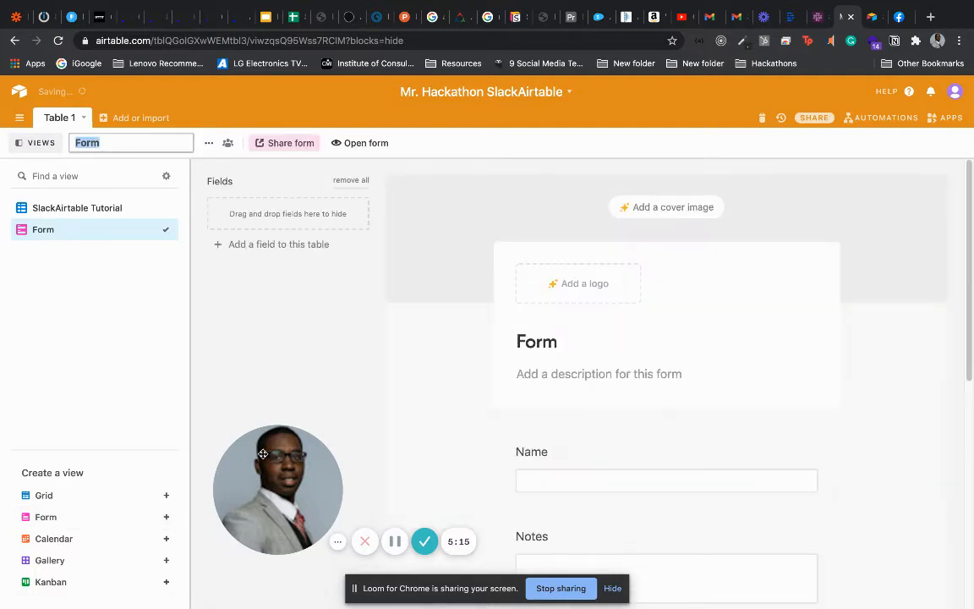
pyautogui.moveTo(265, 459); pyautogui.dragTo(72, 481)
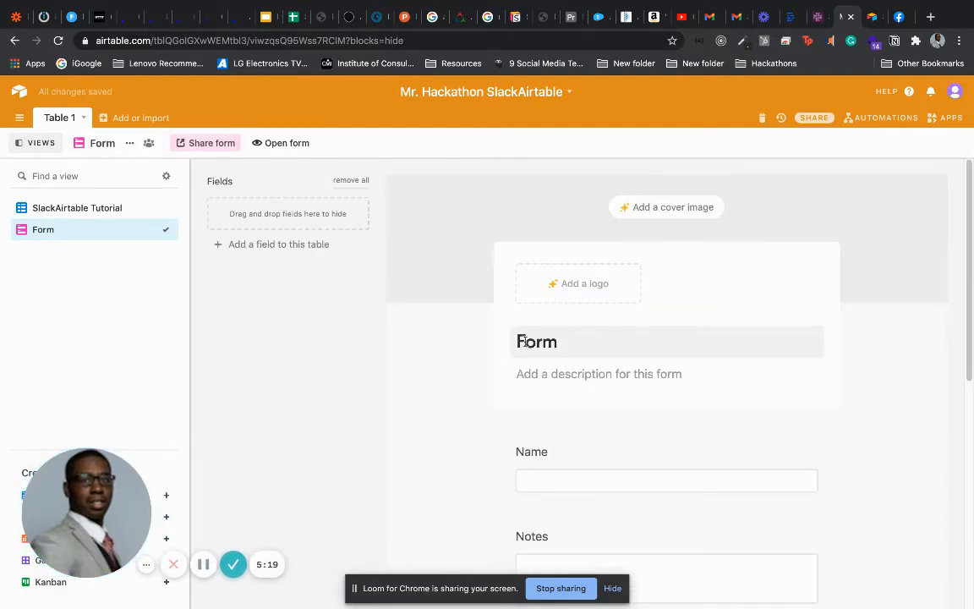
pyautogui.click(559, 342)
pyautogui.moveTo(561, 342); pyautogui.dragTo(515, 343)
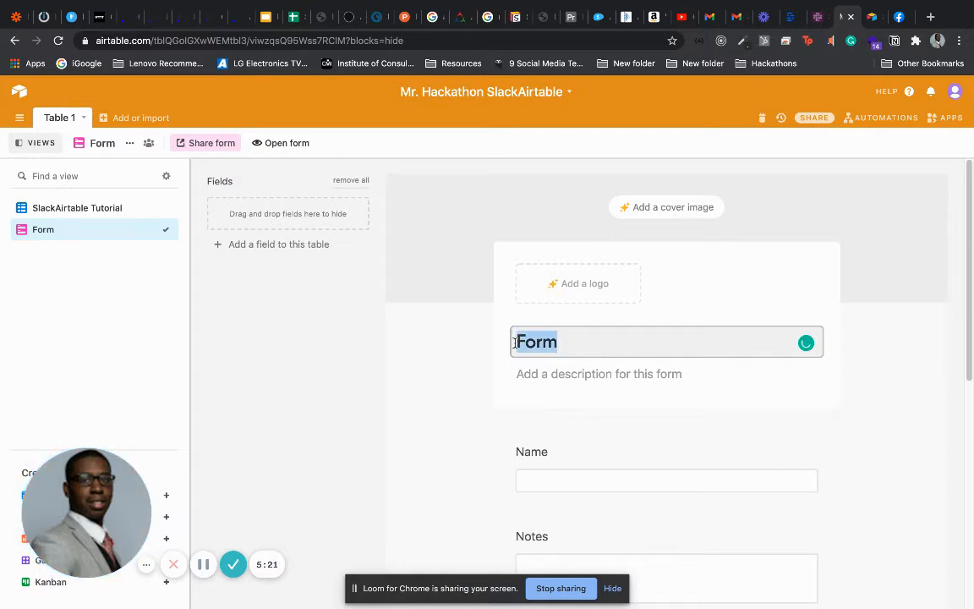
pyautogui.write('S')
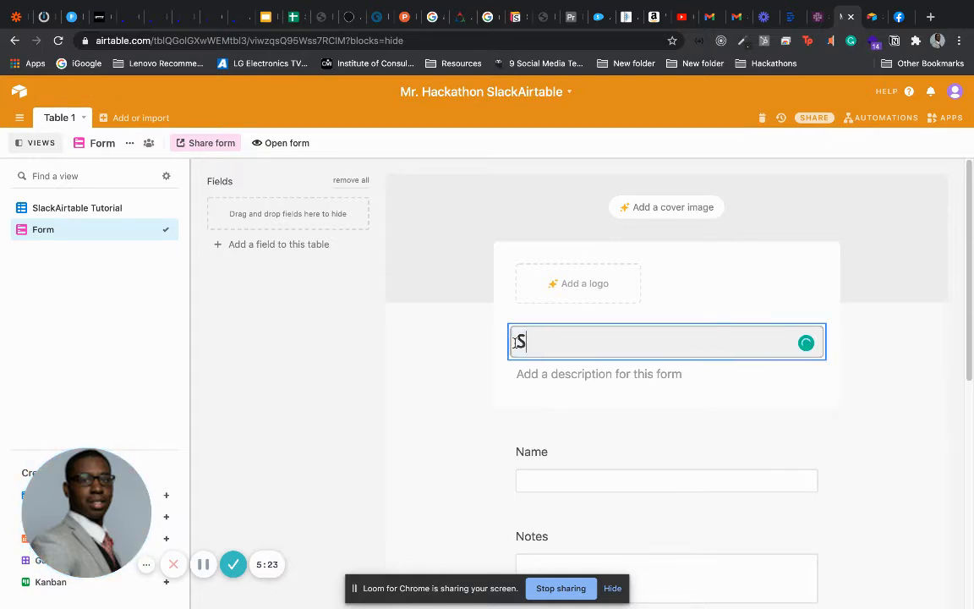
pyautogui.write('lackA')
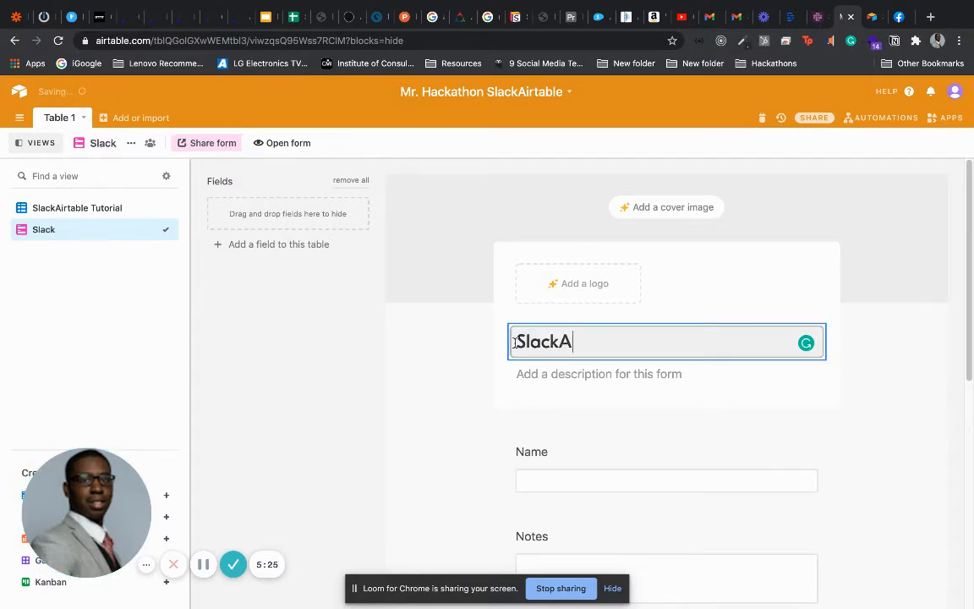
pyautogui.write('irtable T')
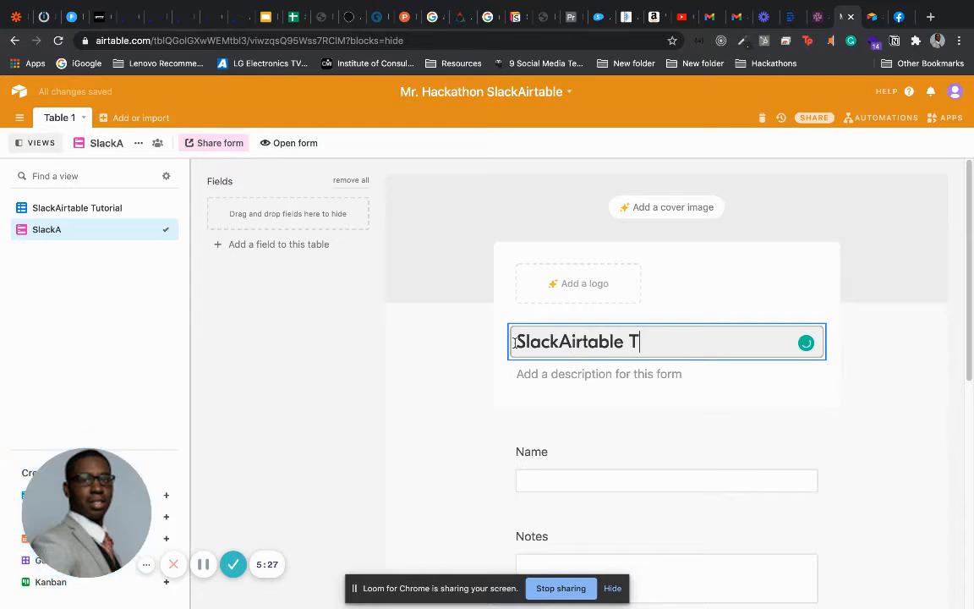
pyautogui.write('utorial Firm')
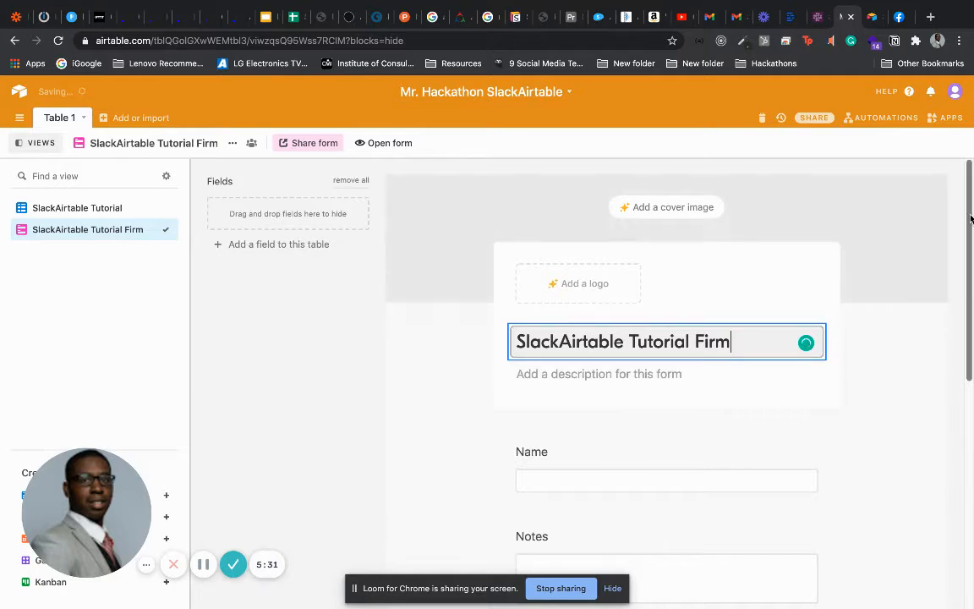
pyautogui.scroll(-1, 707, 363)
pyautogui.scroll(-4, 803, 199)
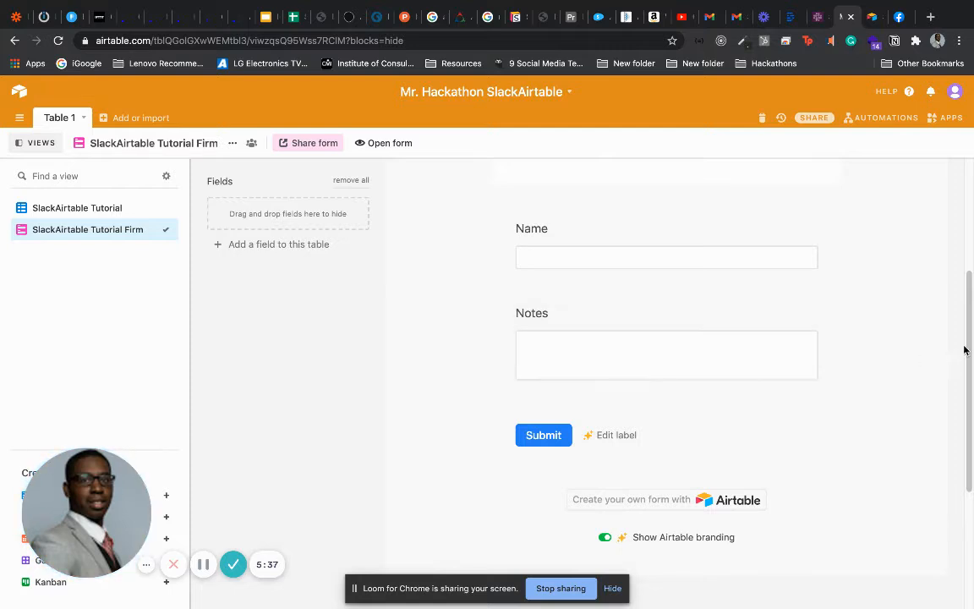
pyautogui.moveTo(972, 341); pyautogui.dragTo(970, 366)
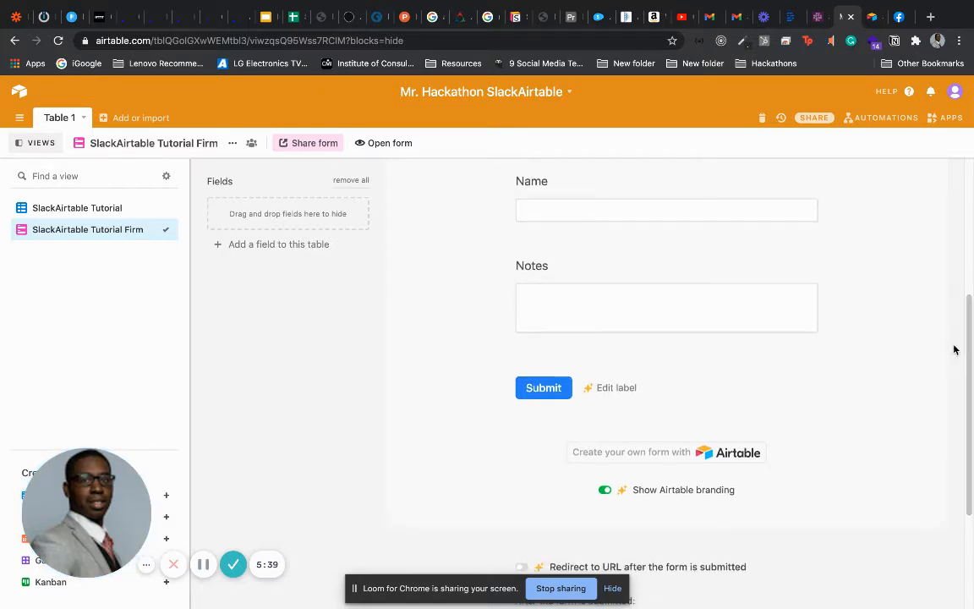
# Open the live form, submit a test name with a short note, then return to the base
pyautogui.click(376, 144)
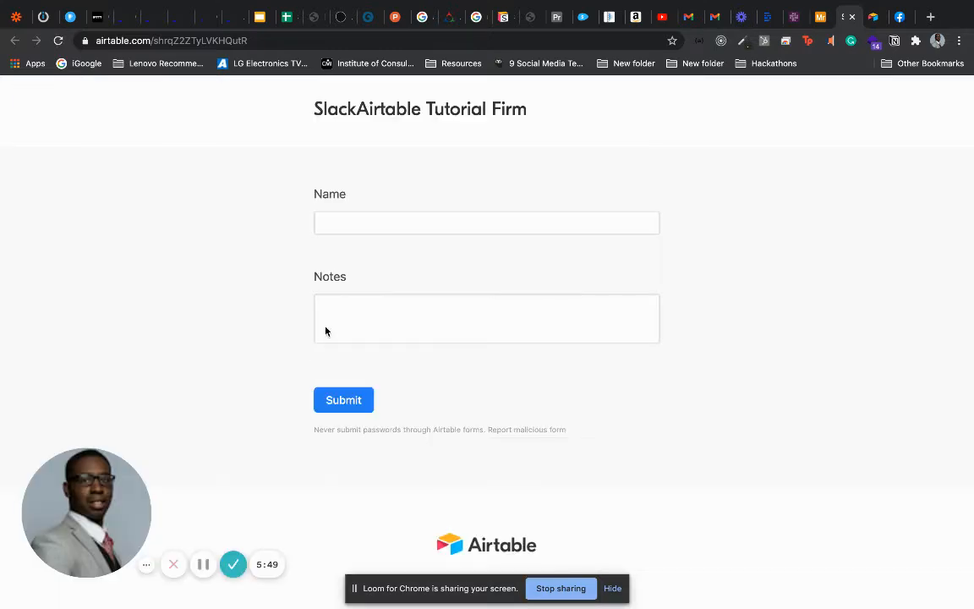
pyautogui.click(378, 217)
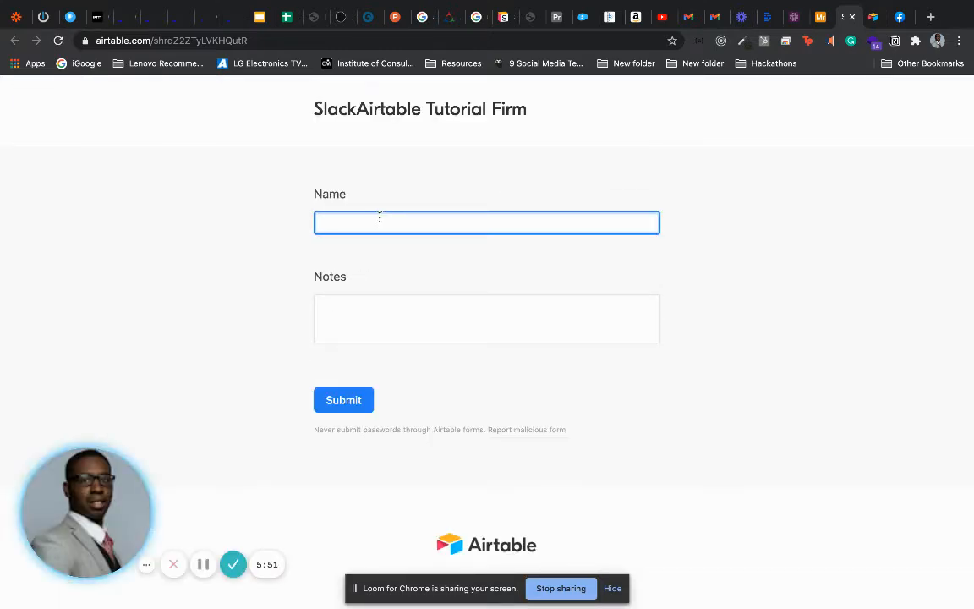
pyautogui.write('Mr.')
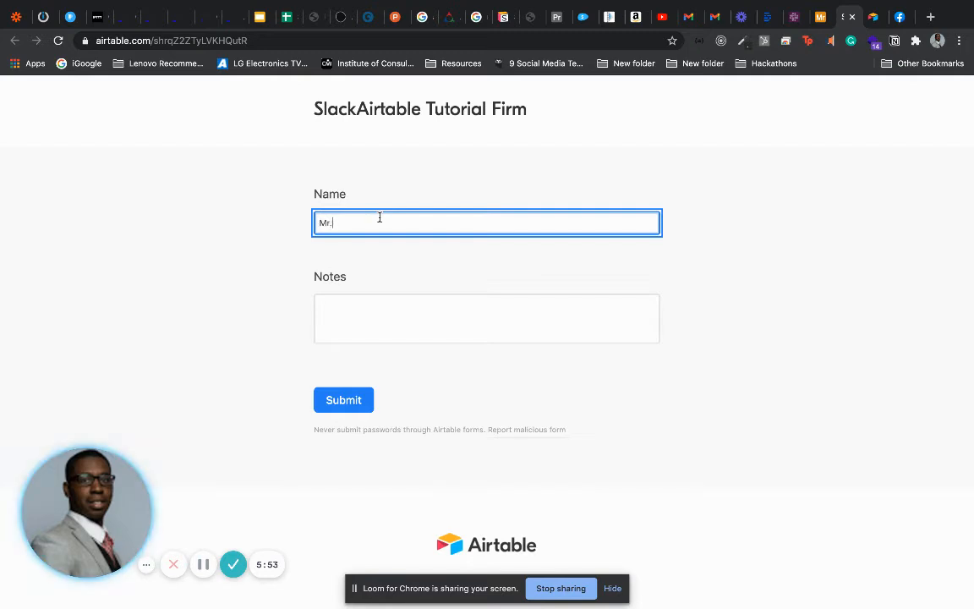
pyautogui.write(' H')
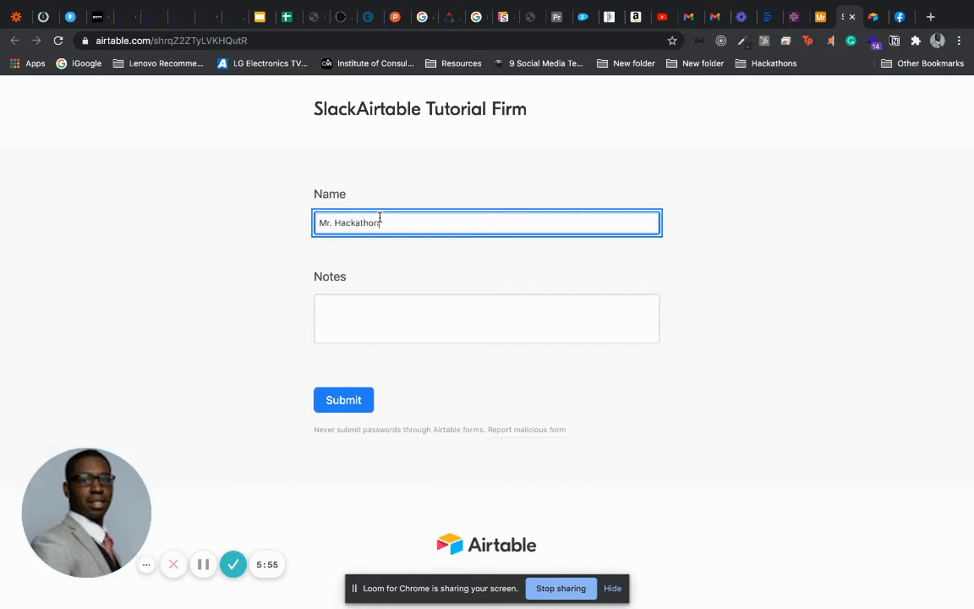
pyautogui.write('ackathon')
pyautogui.press('Tab')
pyautogui.write('Hi, ')
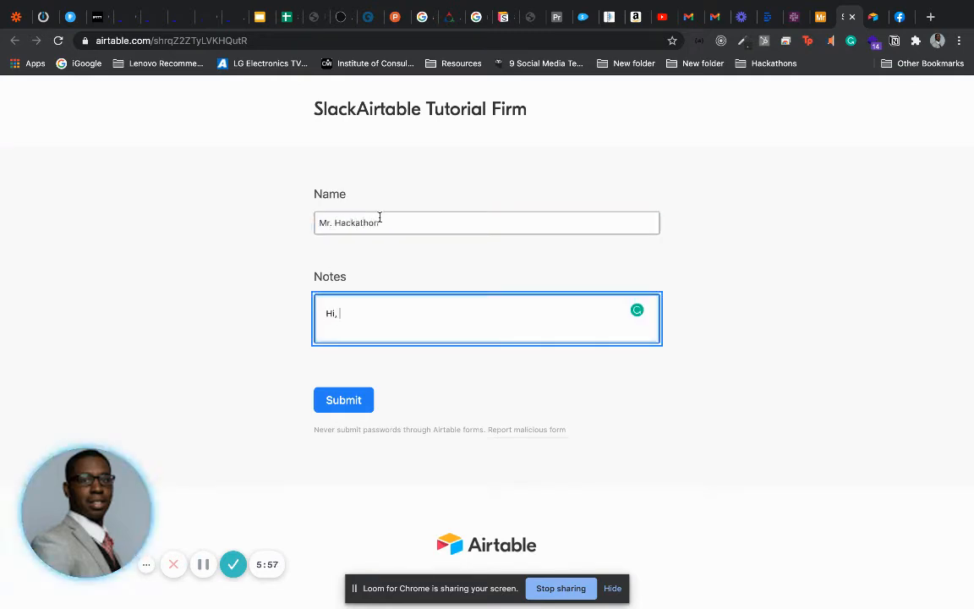
pyautogui.write("I'm n")
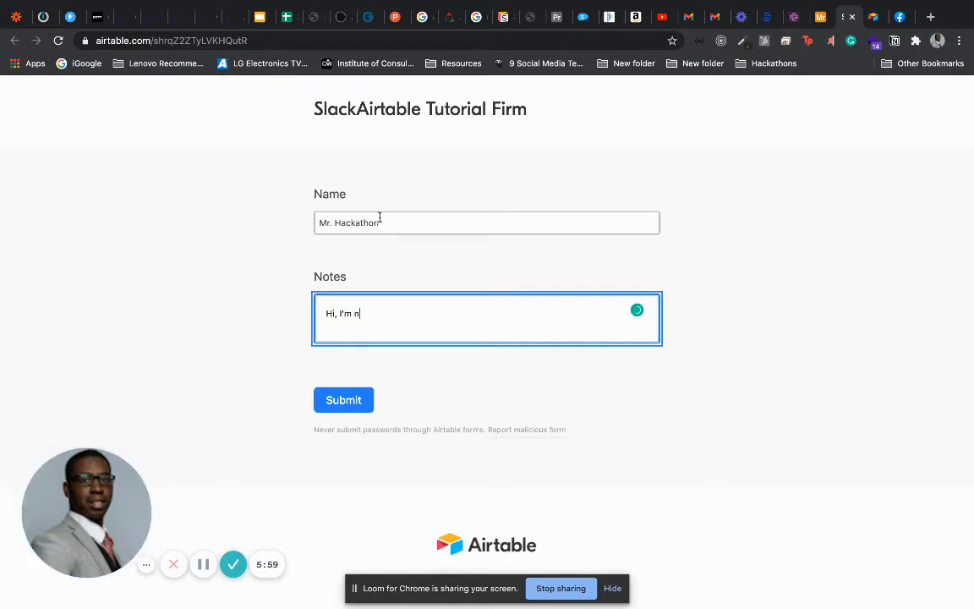
pyautogui.press('BackSpace')
pyautogui.write('N')
pyautogui.click(345, 400)
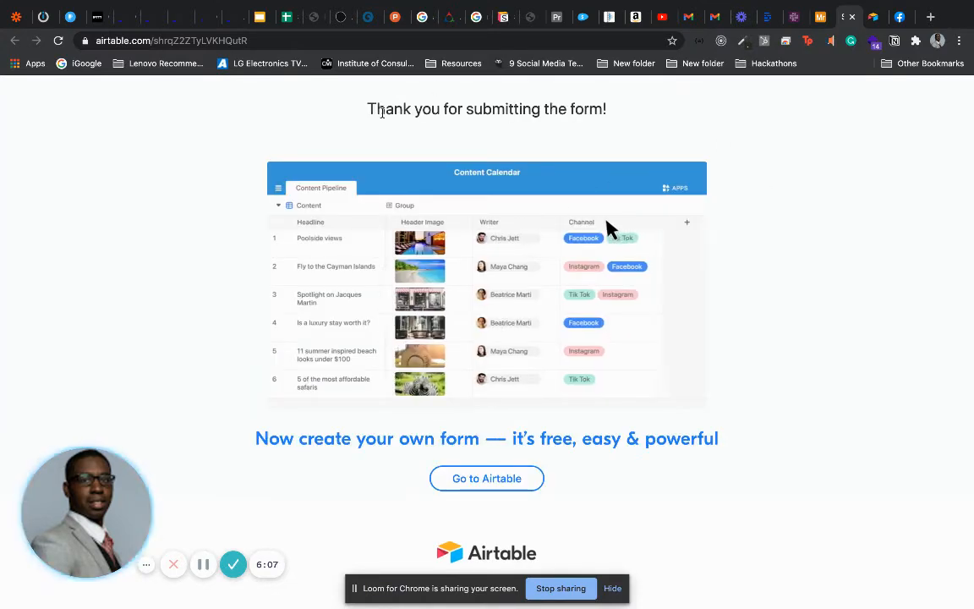
pyautogui.click(817, 20)
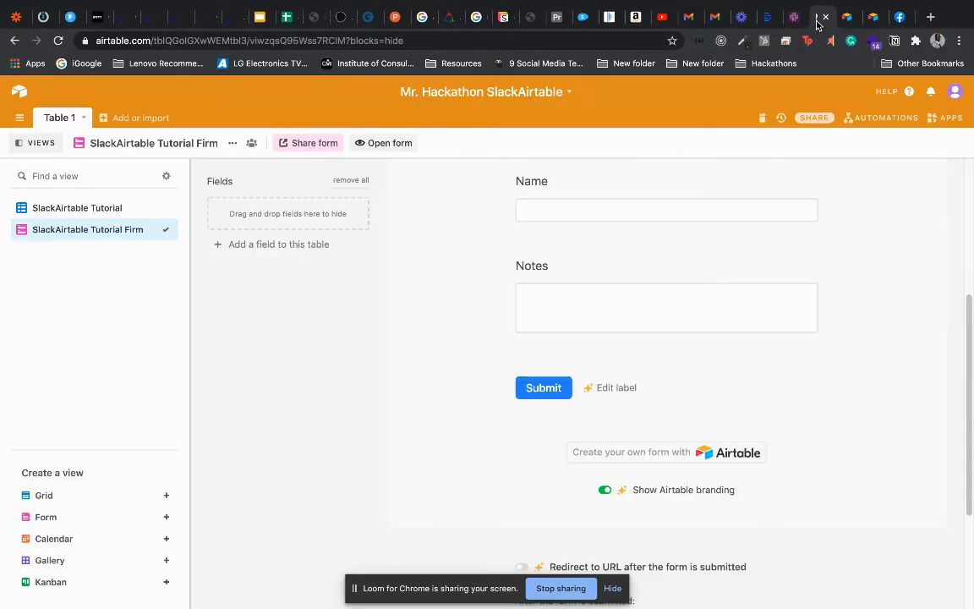
# Show the grid view, then check the Slack #airtableslack channel for posted records
pyautogui.click(89, 208)
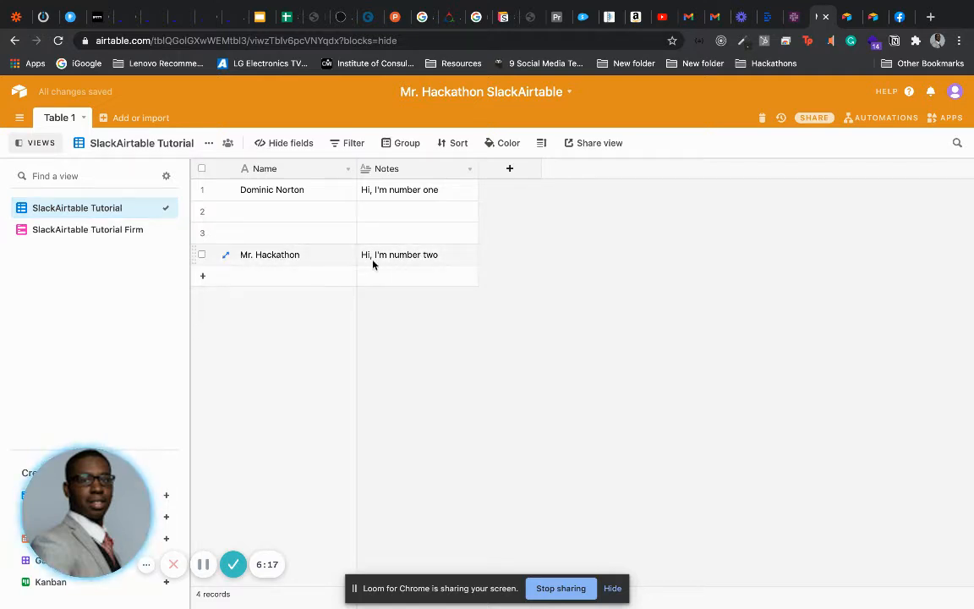
pyautogui.click(791, 19)
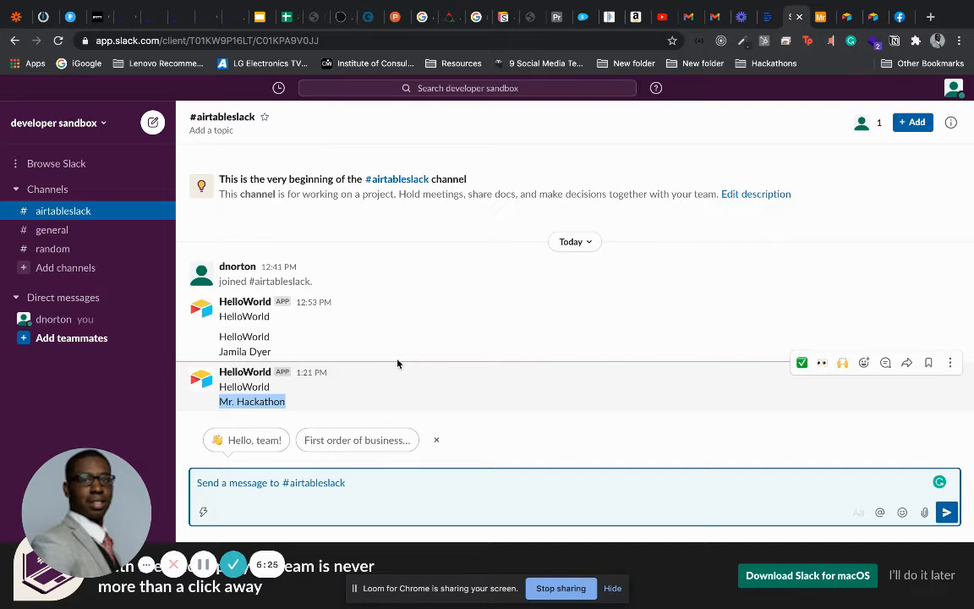
# Look through the #general and #airtableslack Slack channels, then return to the Airtable base
pyautogui.click(88, 232)
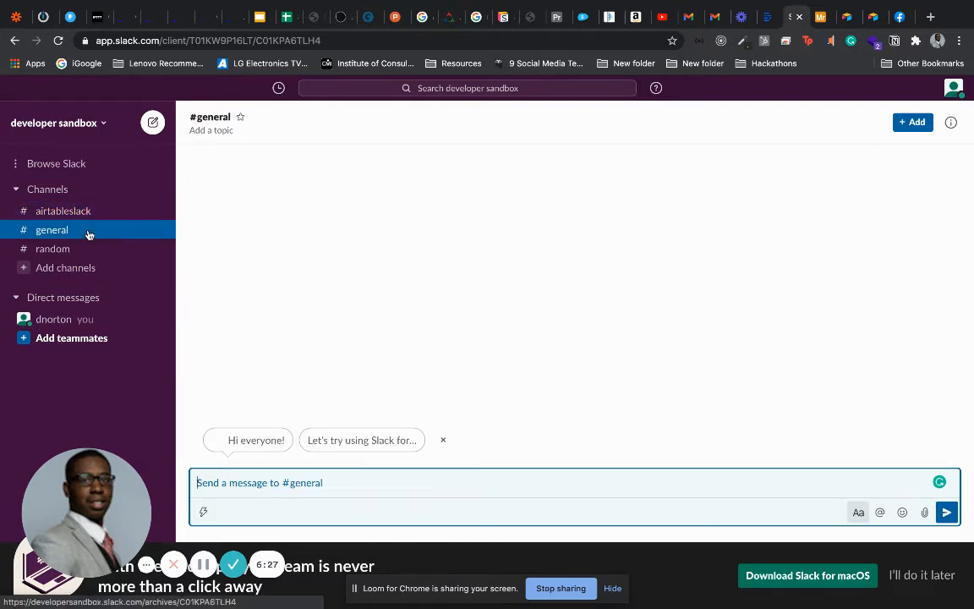
pyautogui.click(93, 214)
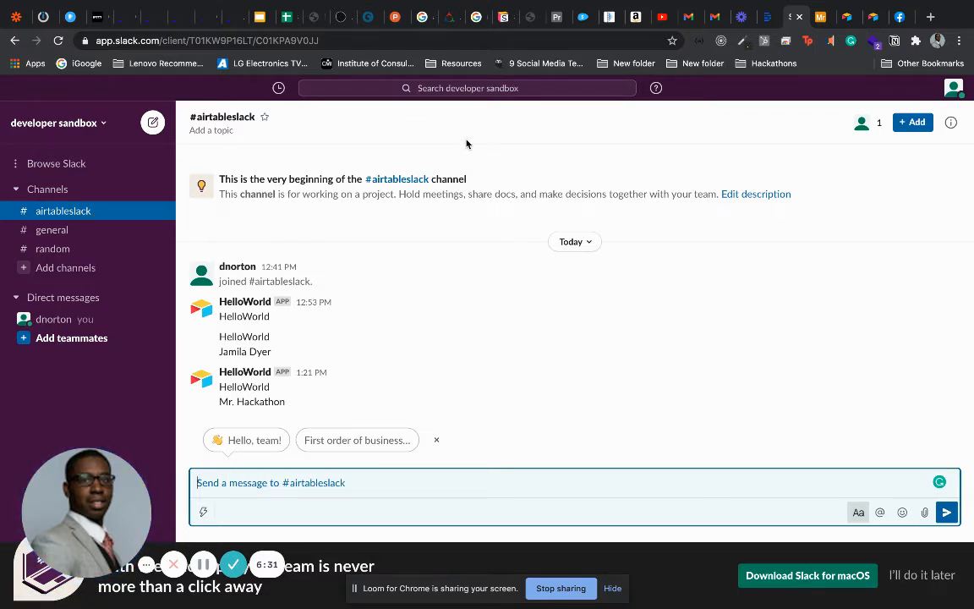
pyautogui.click(818, 19)
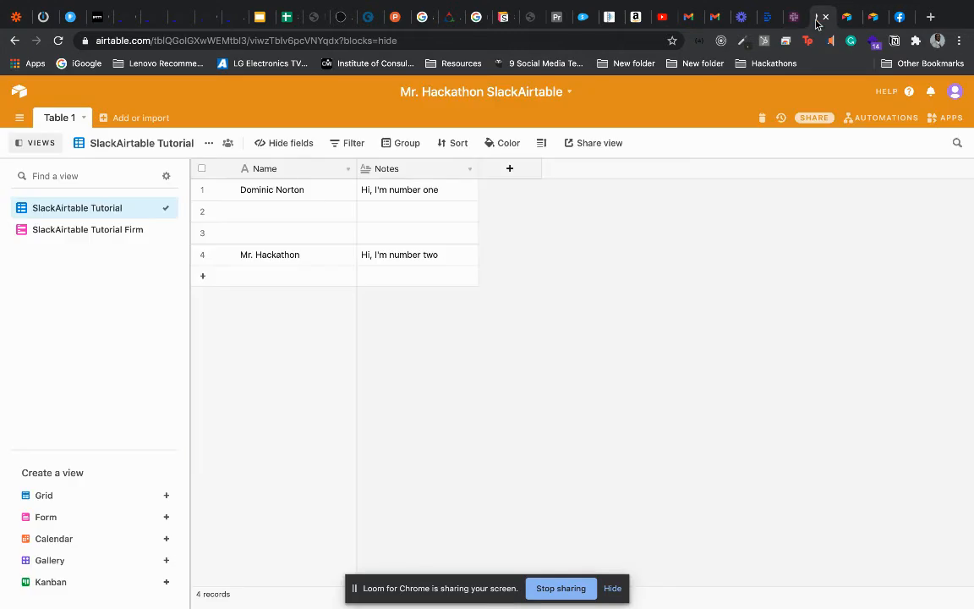
# Switch the SlackAirtable Tutorial automation on, then go back to the form's thank-you page
pyautogui.click(879, 118)
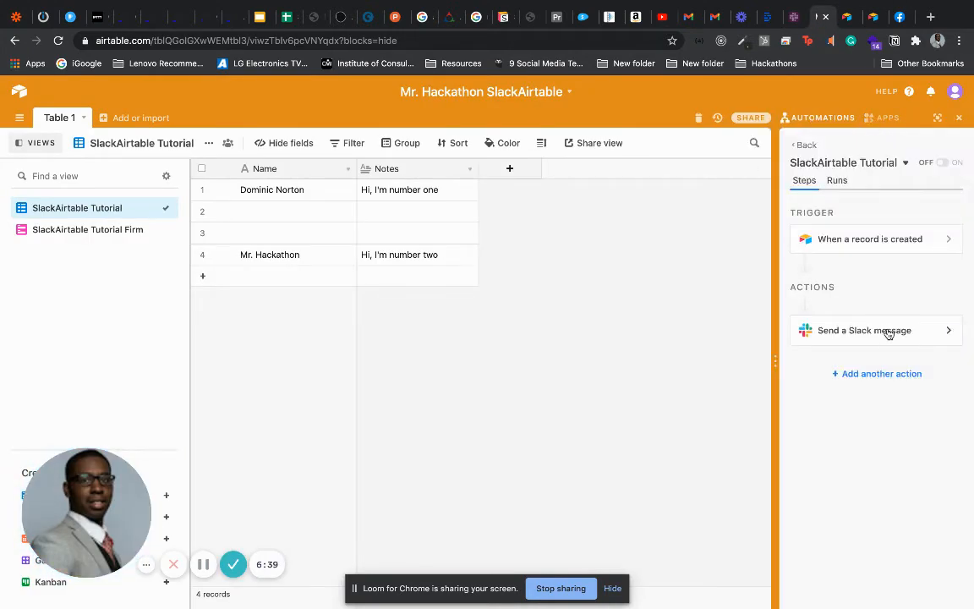
pyautogui.click(942, 163)
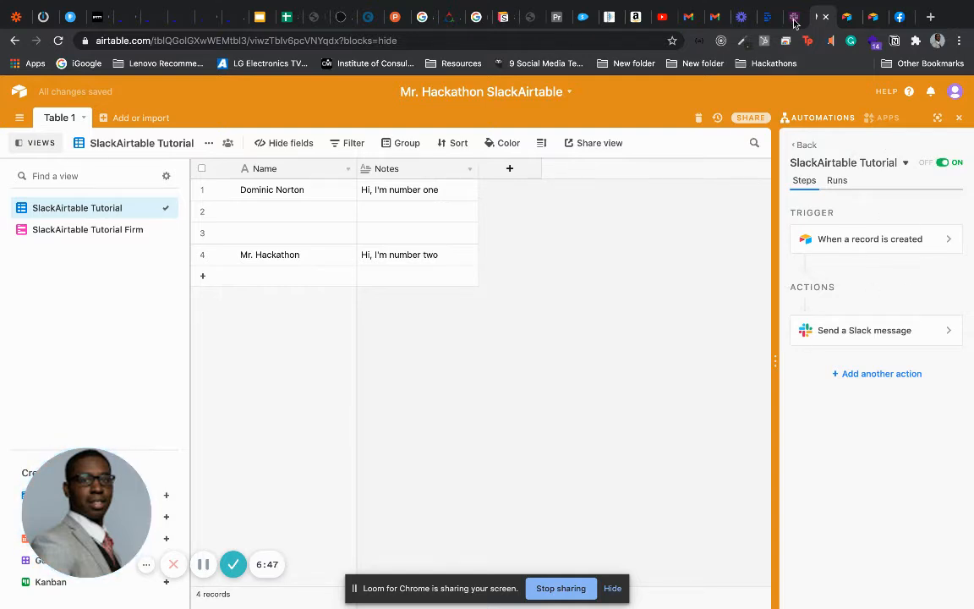
pyautogui.click(843, 23)
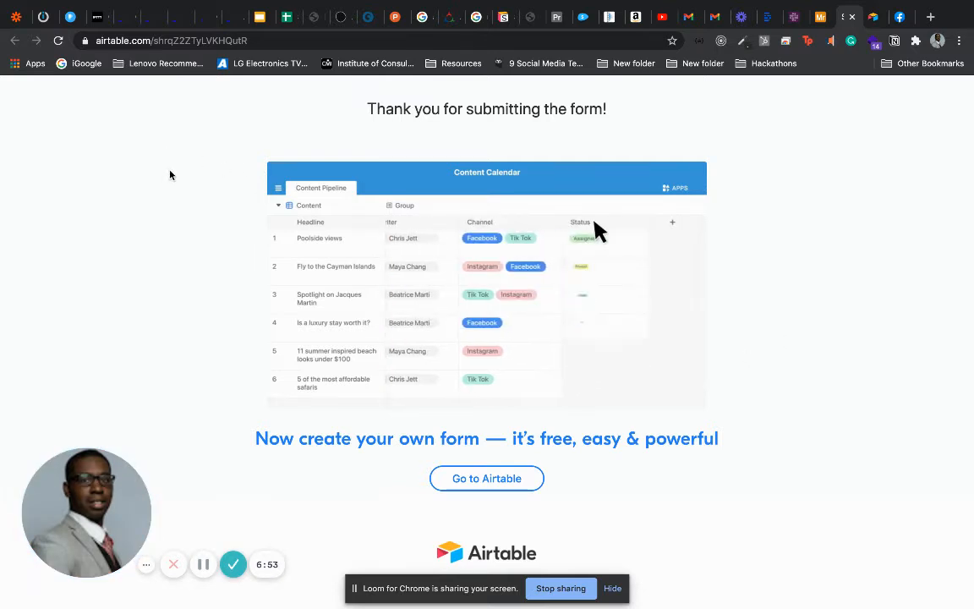
# Reload the form and submit a test name with the note 'Hi, I'm number three'
pyautogui.click(59, 40)
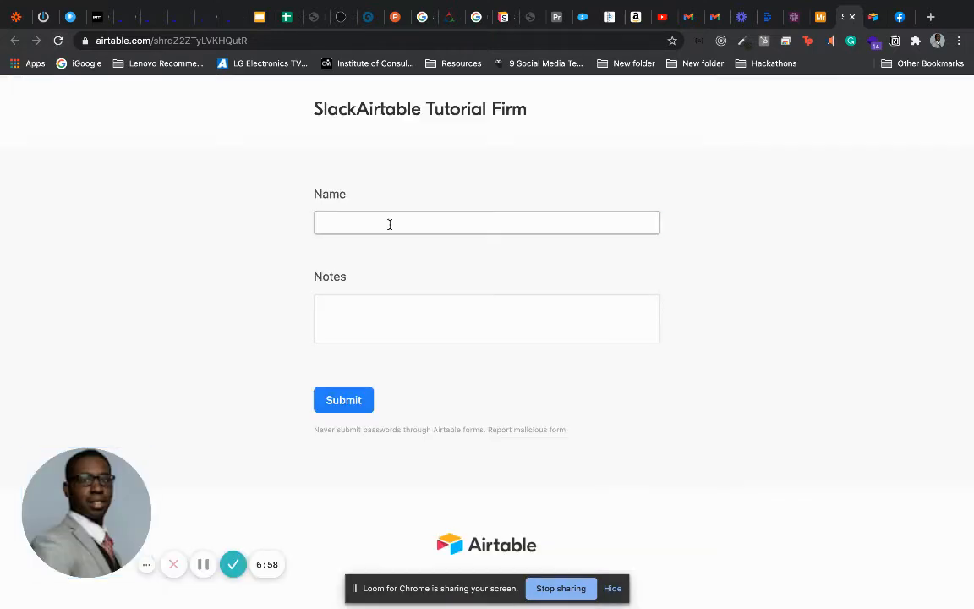
pyautogui.click(389, 223)
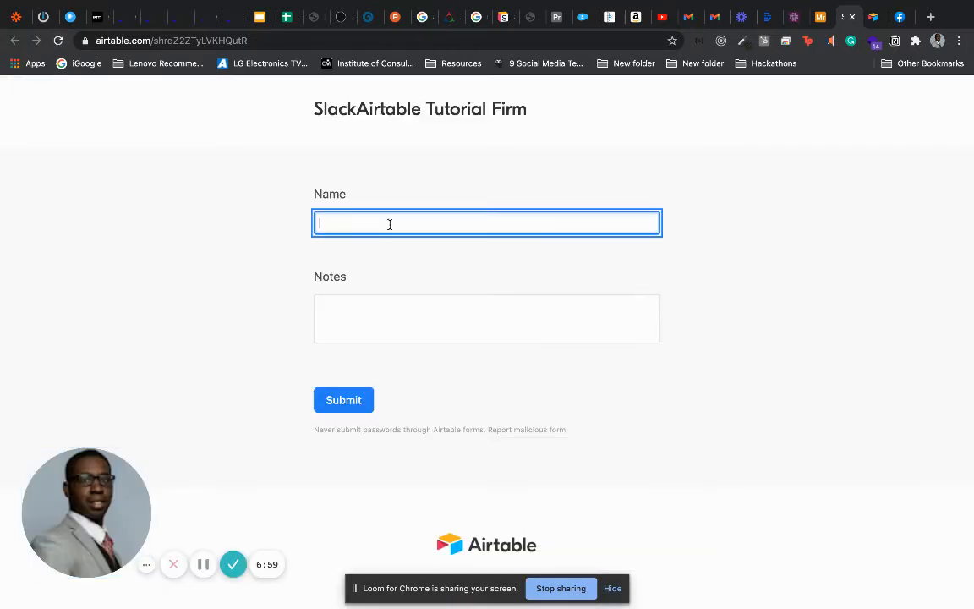
pyautogui.write('Mr. Hackathon')
pyautogui.press('Tab')
pyautogui.write('h,')
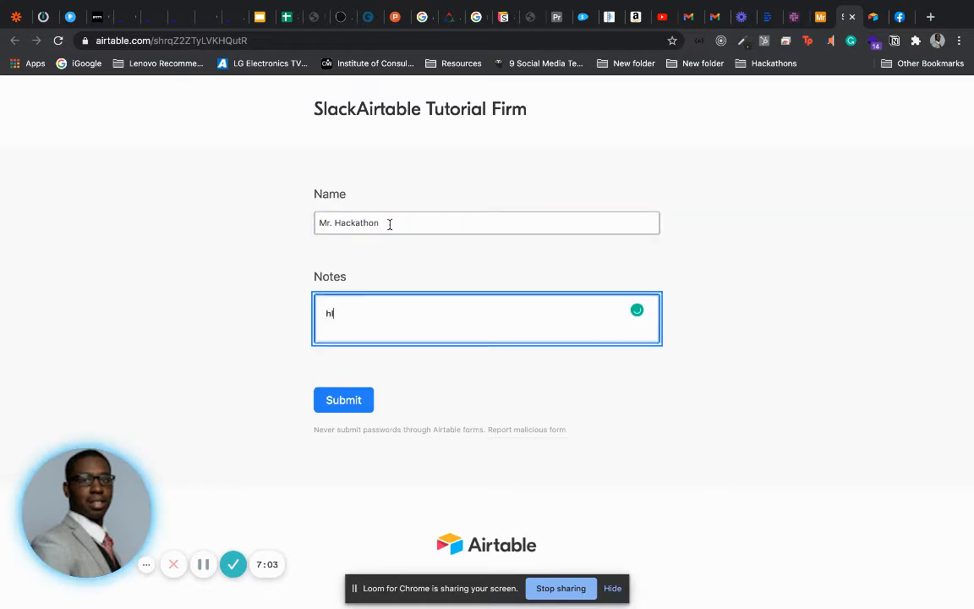
pyautogui.press('BackSpace')
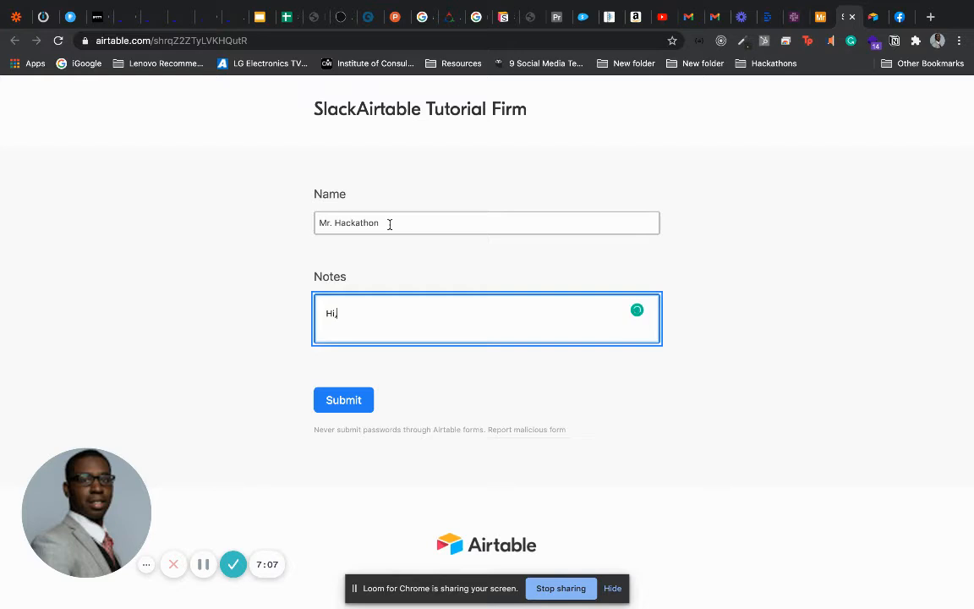
pyautogui.write("i, I'm")
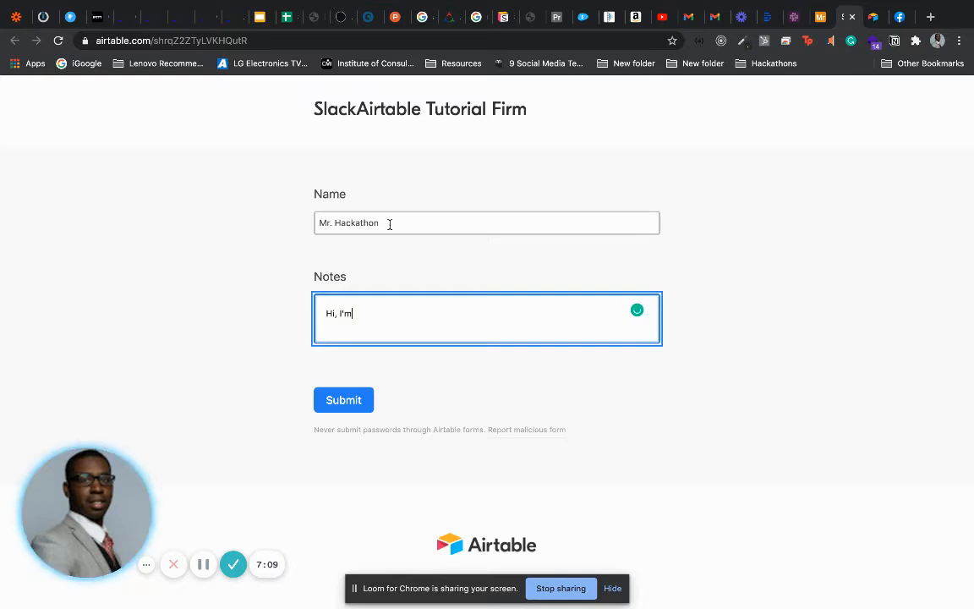
pyautogui.write(' num')
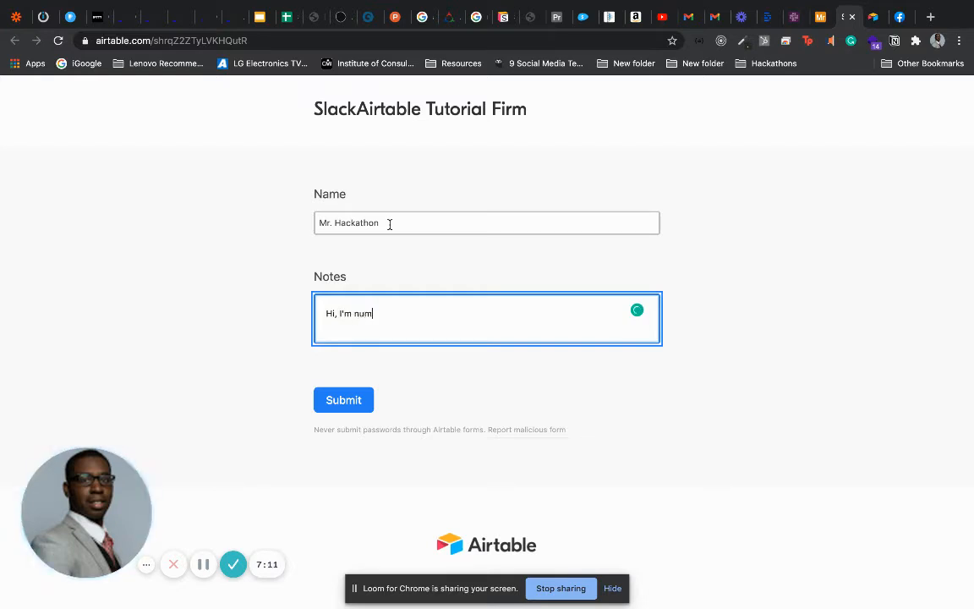
pyautogui.write('ber three')
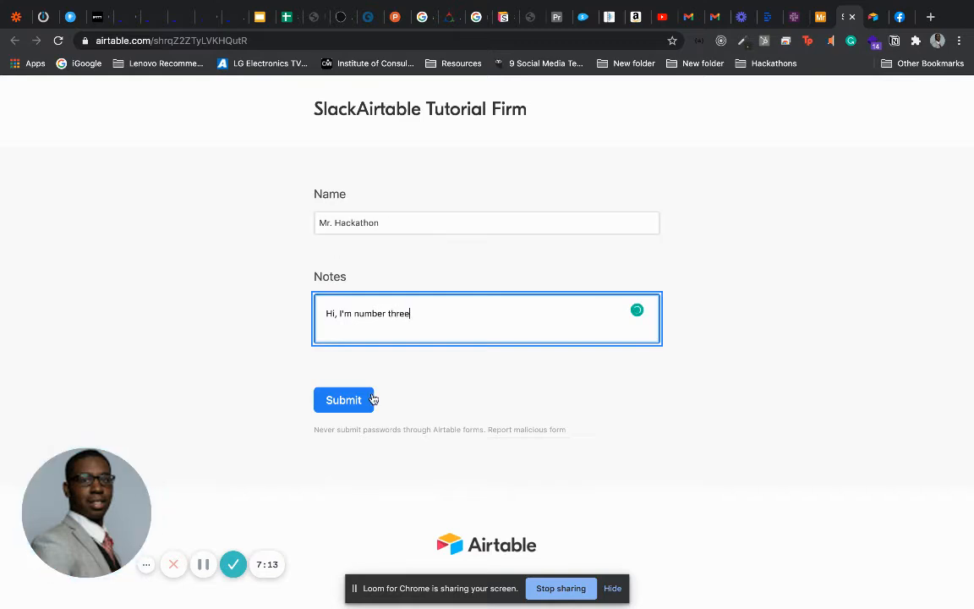
pyautogui.click(372, 398)
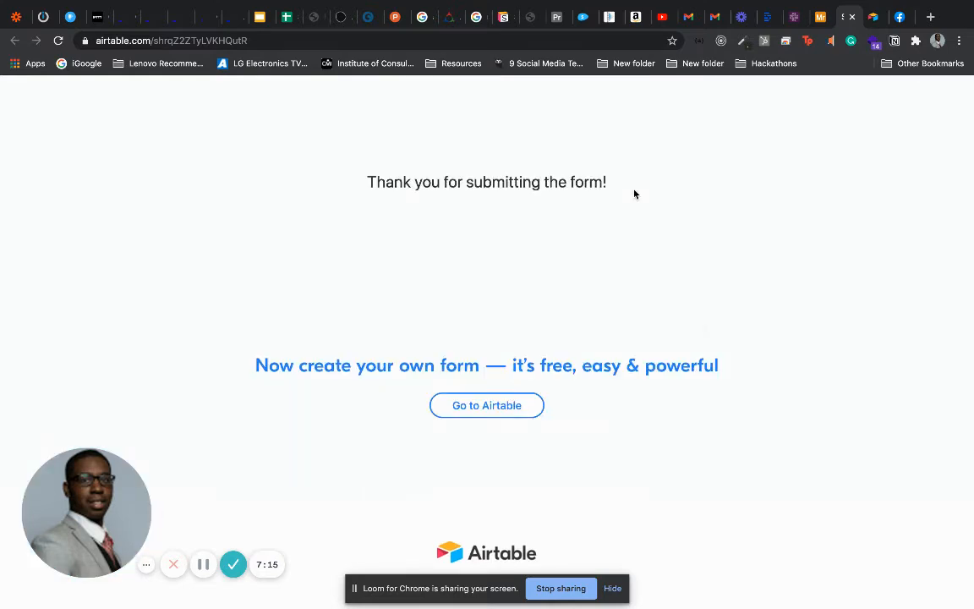
# Check the fifth record in the base and its new Slack post, then return to Airtable
pyautogui.click(815, 19)
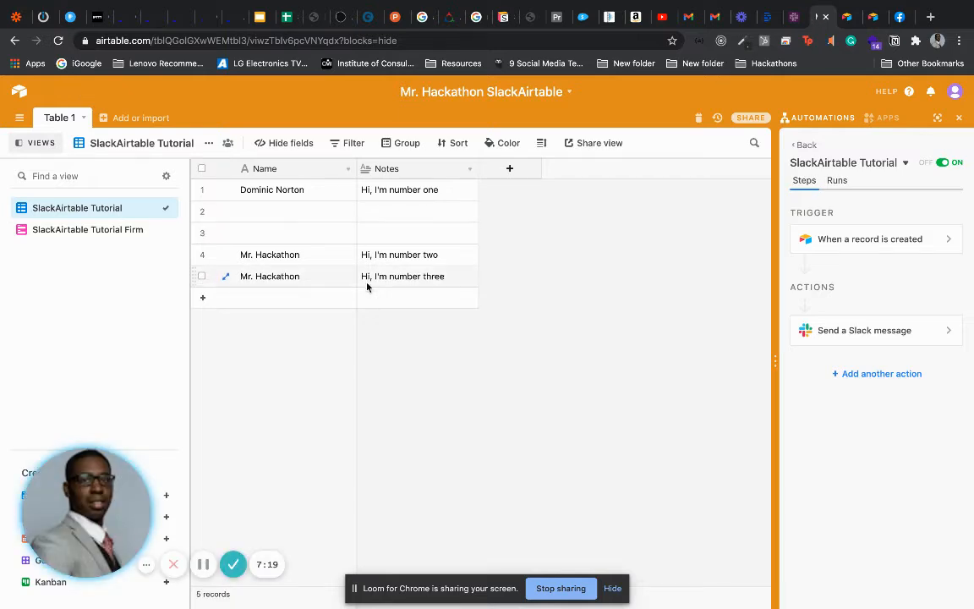
pyautogui.click(791, 18)
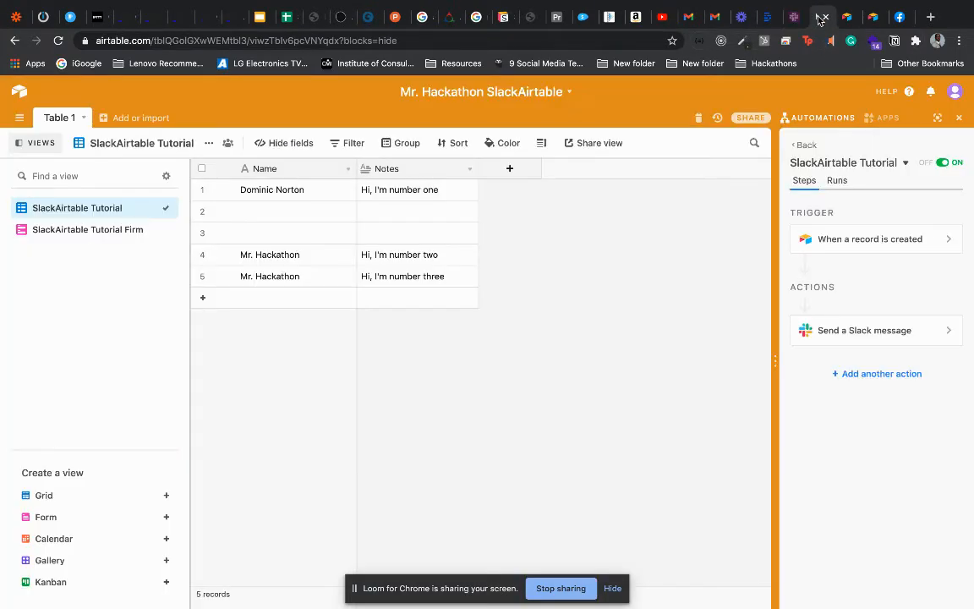
pyautogui.click(818, 17)
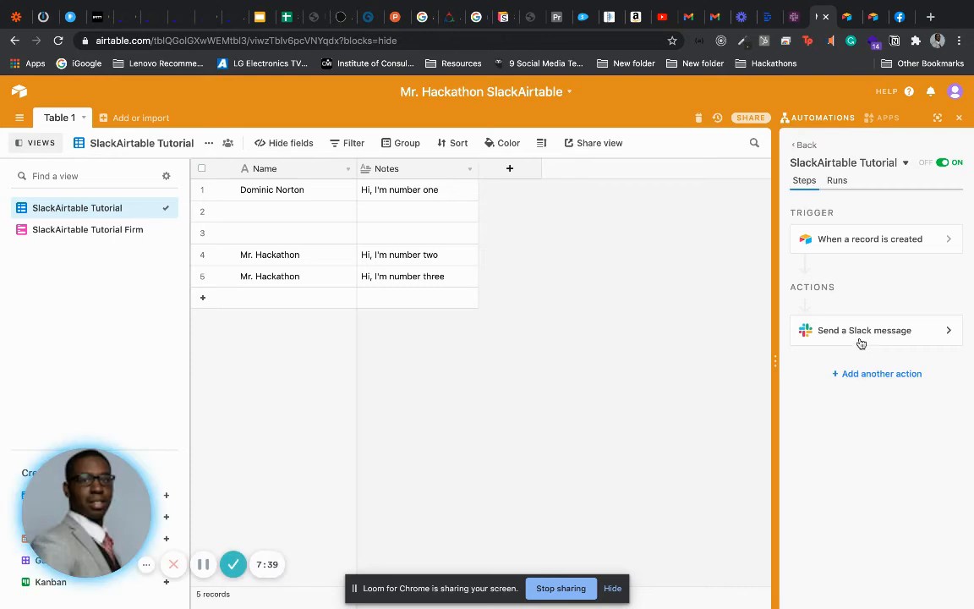
# Expand the Send a Slack message step and widen the panel to see the message
pyautogui.click(861, 343)
pyautogui.scroll(-1, 971, 407)
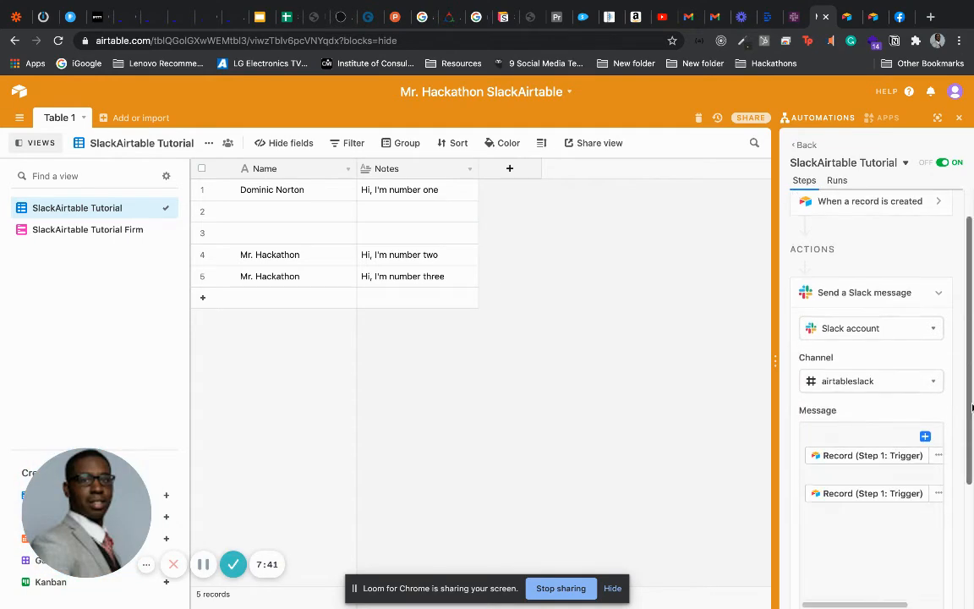
pyautogui.scroll(-2, 972, 408)
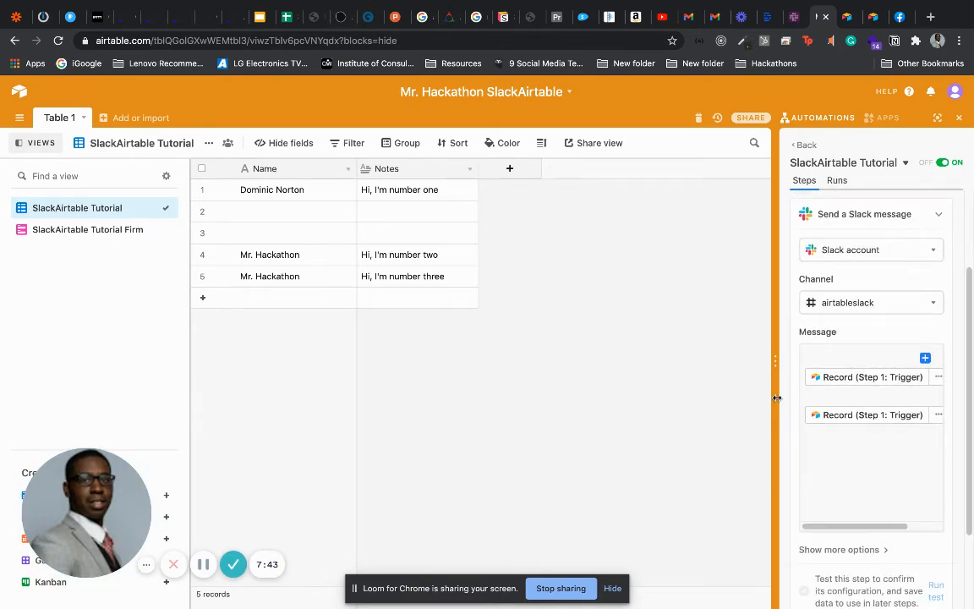
pyautogui.moveTo(775, 363); pyautogui.dragTo(596, 385)
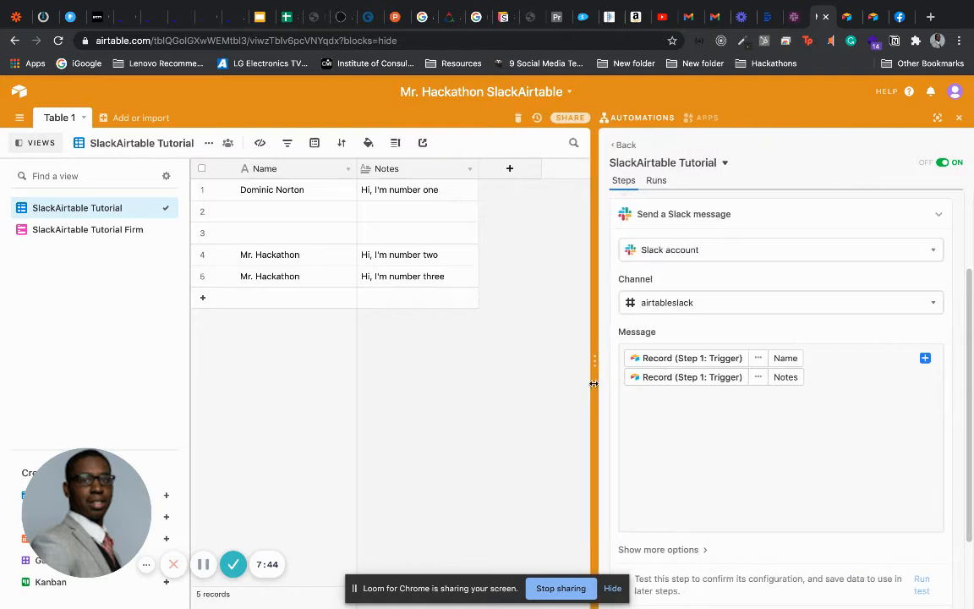
# Insert a blank line between Name and Notes, update the automation, and open the SlackAirtable form
pyautogui.click(877, 356)
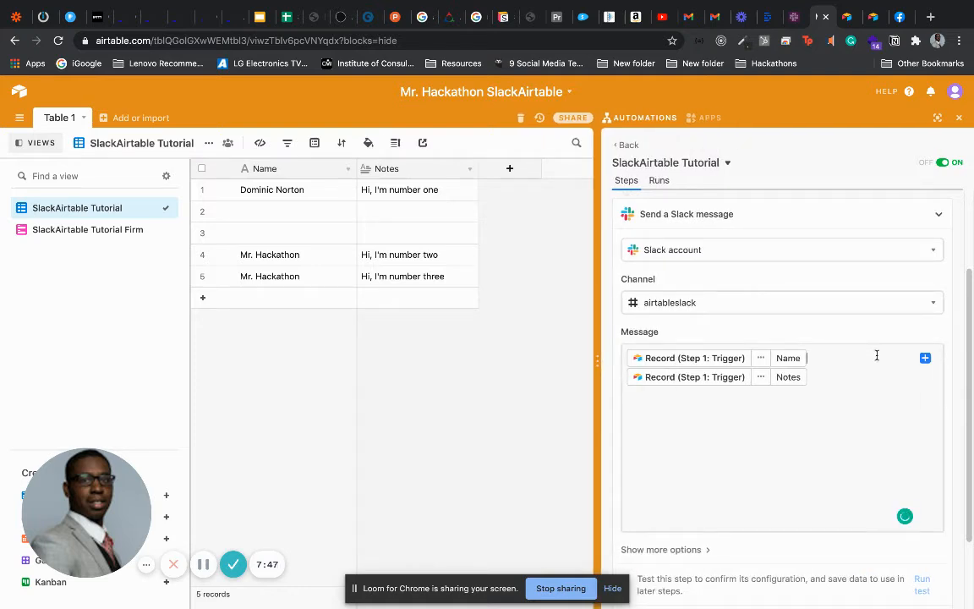
pyautogui.click(925, 357)
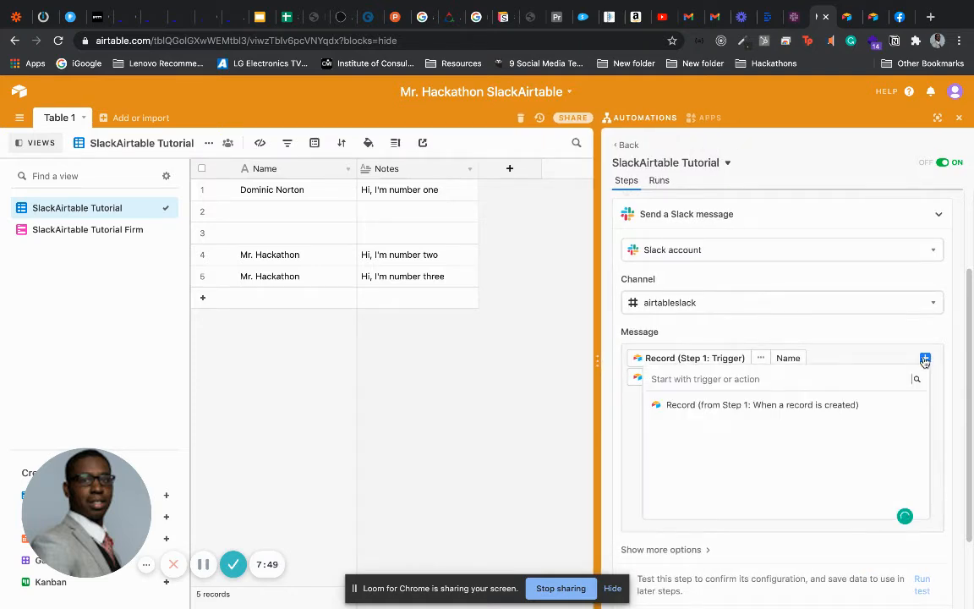
pyautogui.click(842, 356)
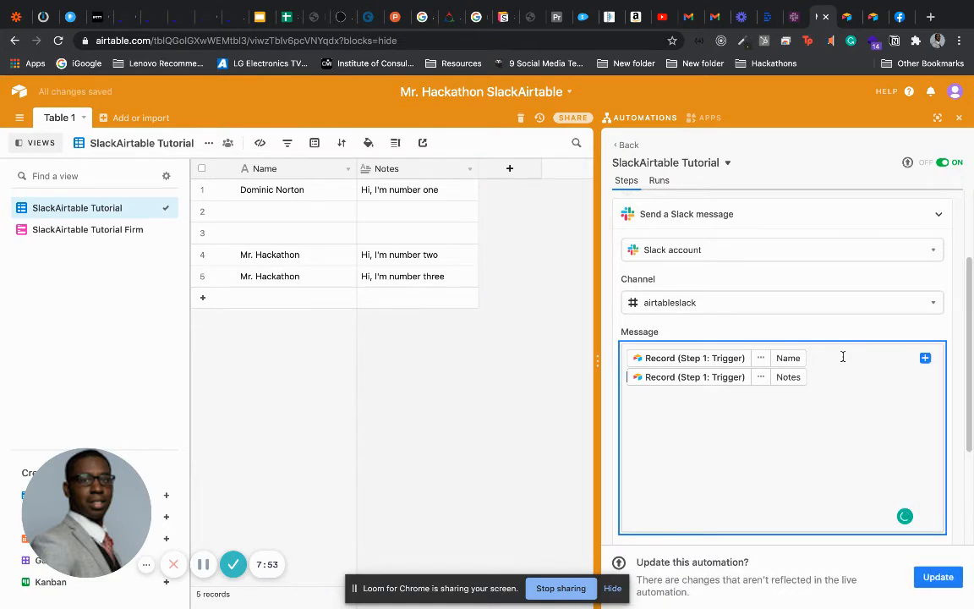
pyautogui.press('Return')
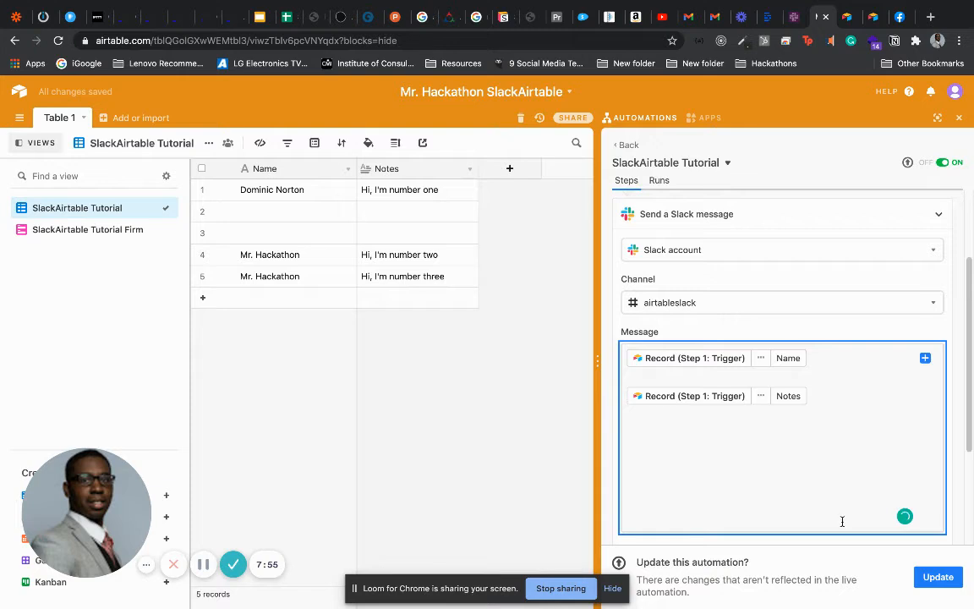
pyautogui.click(926, 576)
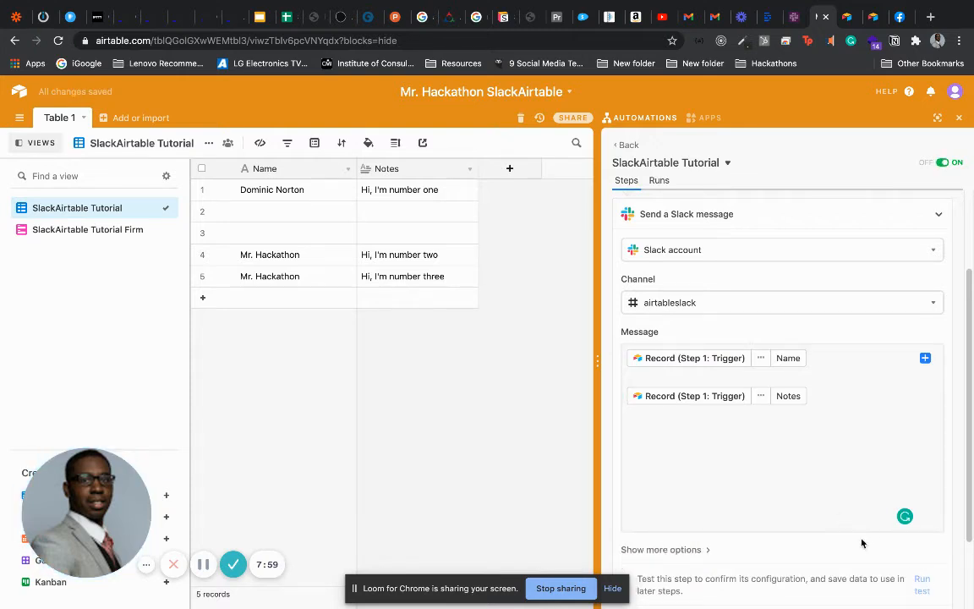
pyautogui.click(871, 18)
pyautogui.click(446, 222)
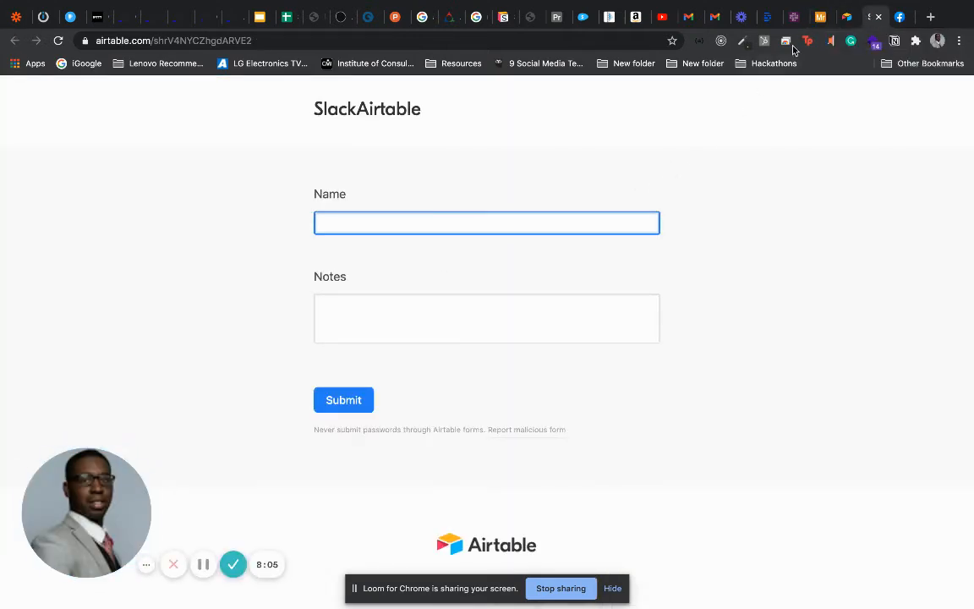
# Submit a form entry with a test name and the note 'Hi, I'm number four'
pyautogui.click(817, 17)
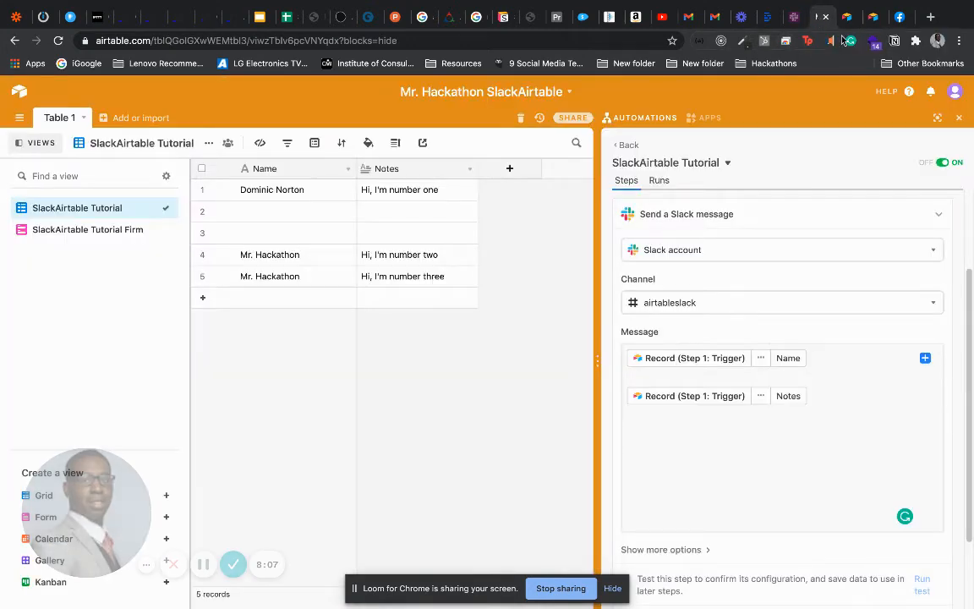
pyautogui.click(871, 17)
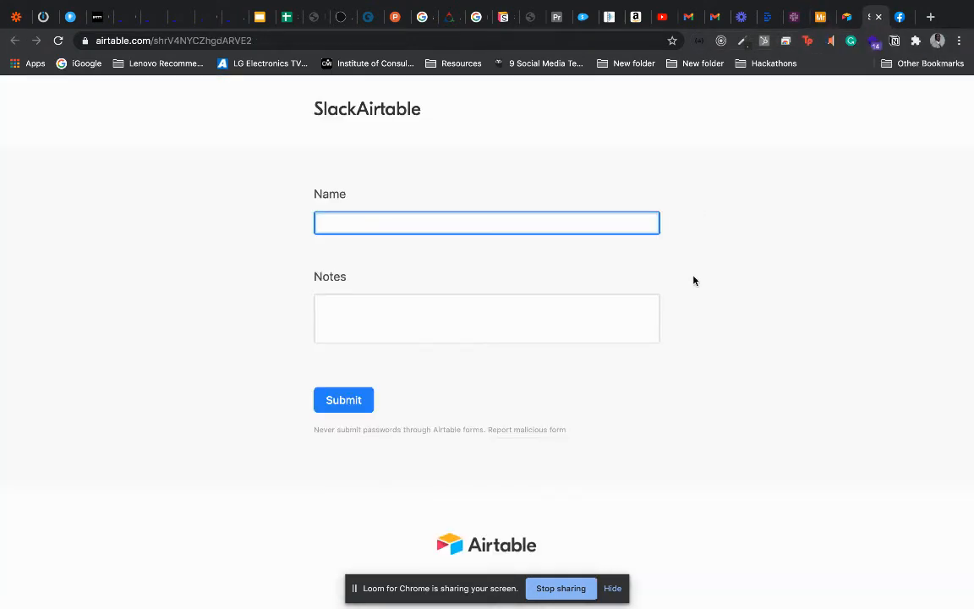
pyautogui.write('Mr.')
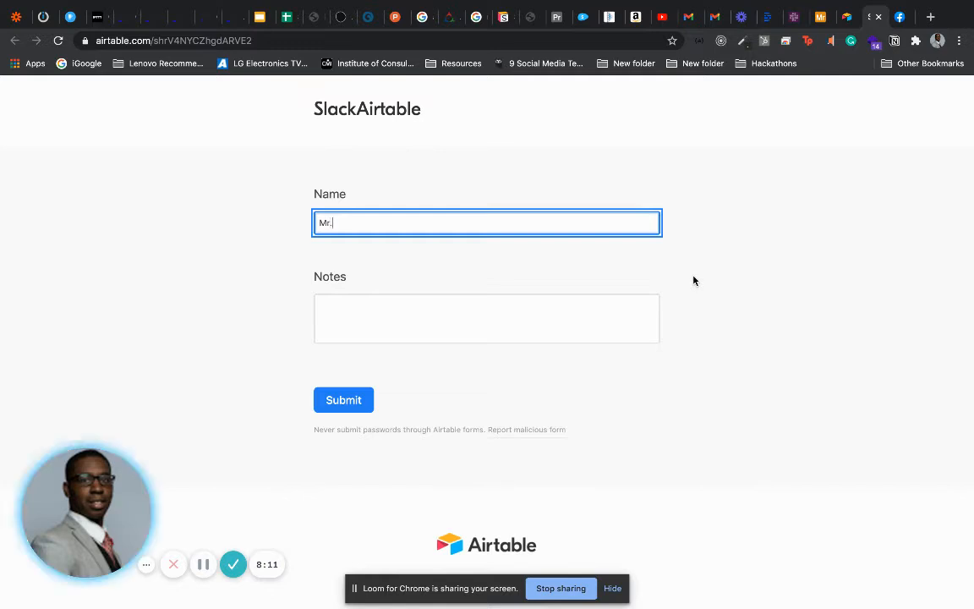
pyautogui.write(' Hackath')
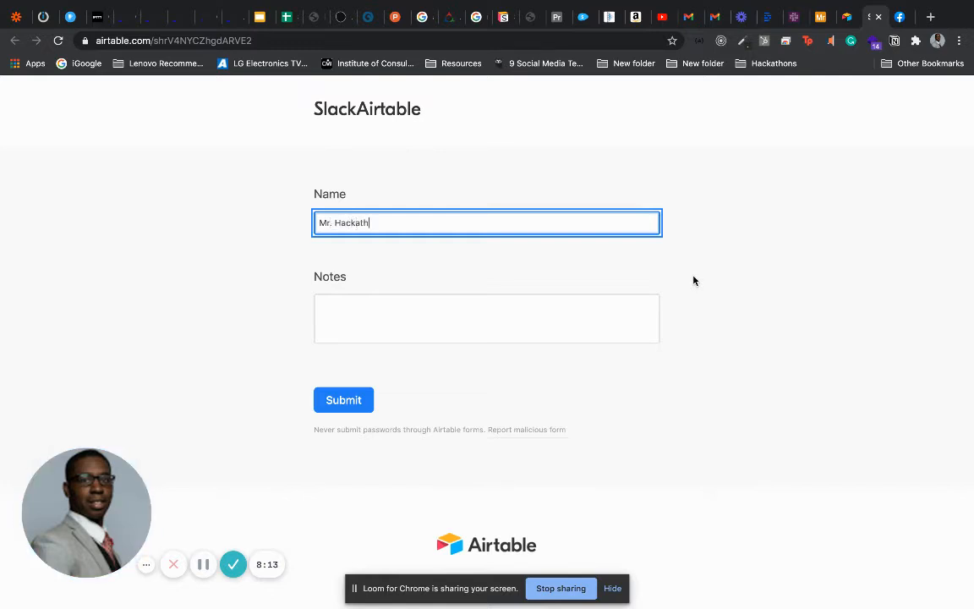
pyautogui.write('on')
pyautogui.press('Tab')
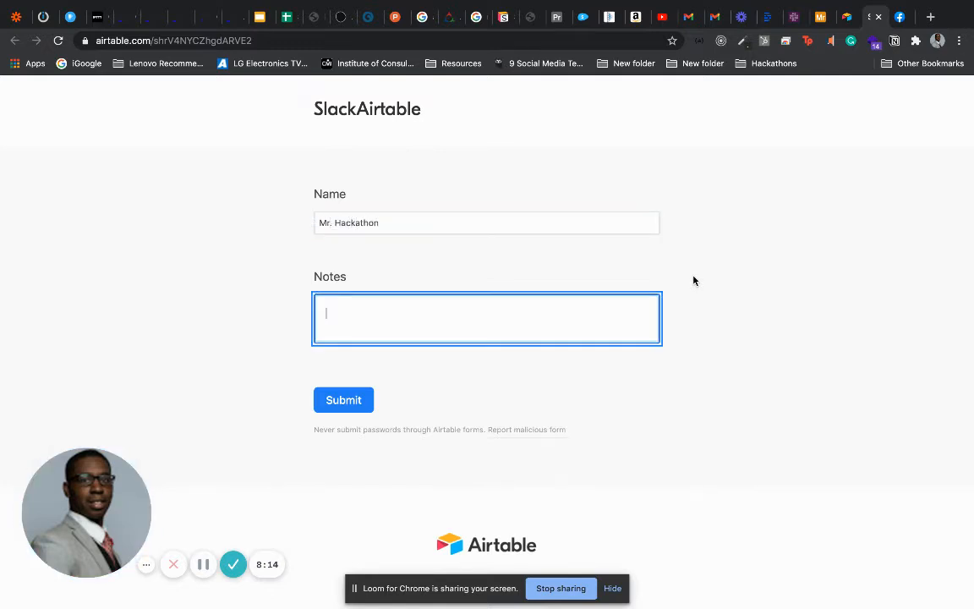
pyautogui.write("Hi, I'm number fo")
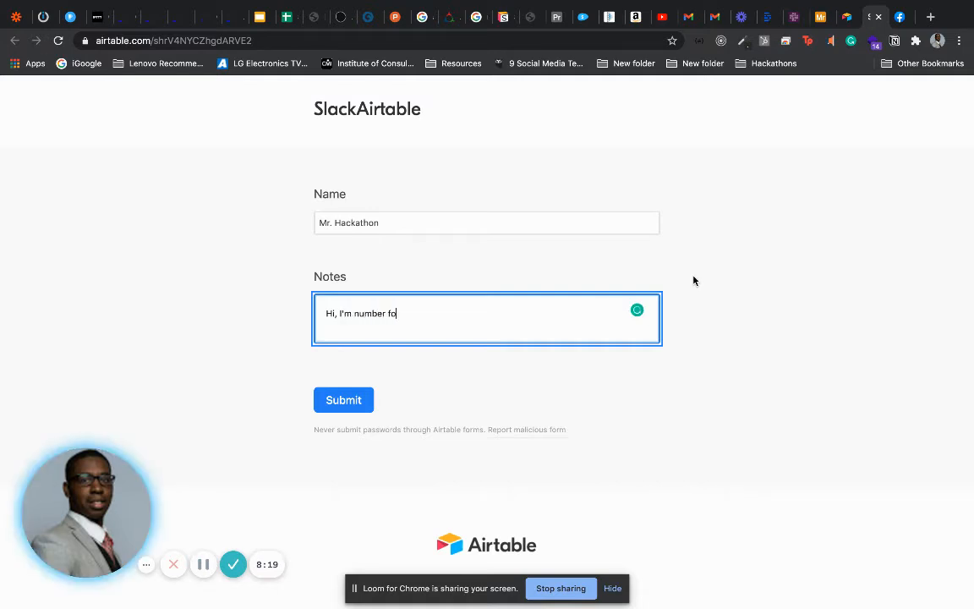
pyautogui.write('ur')
pyautogui.click(343, 407)
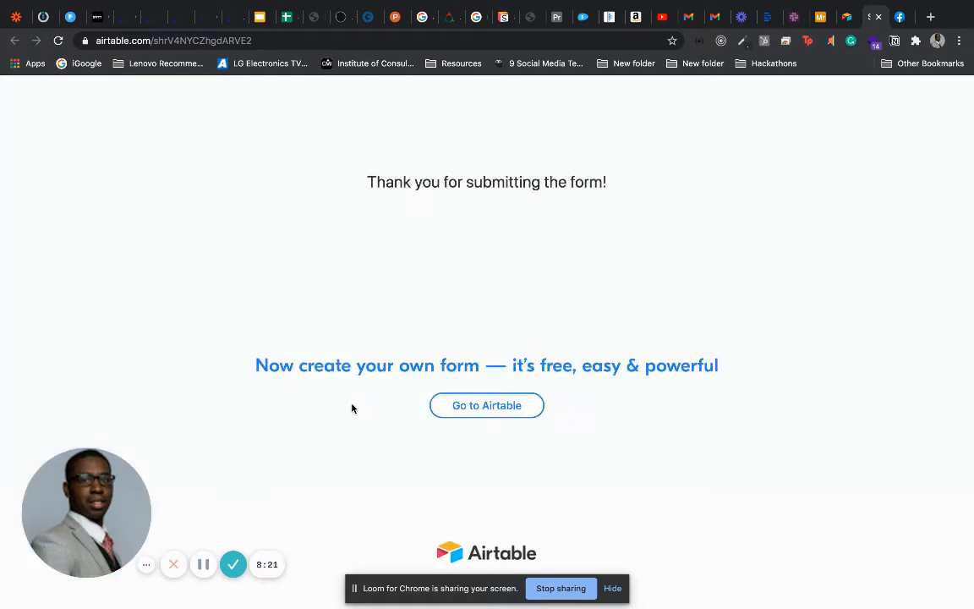
# Flip between the base and form tabs, then view the #airtableslack Slack channel
pyautogui.click(819, 18)
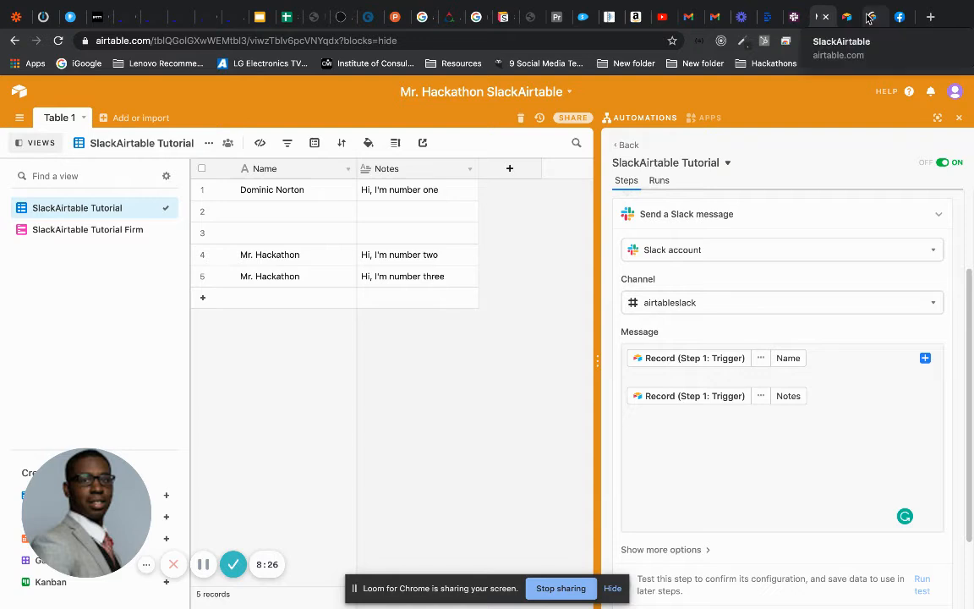
pyautogui.click(869, 19)
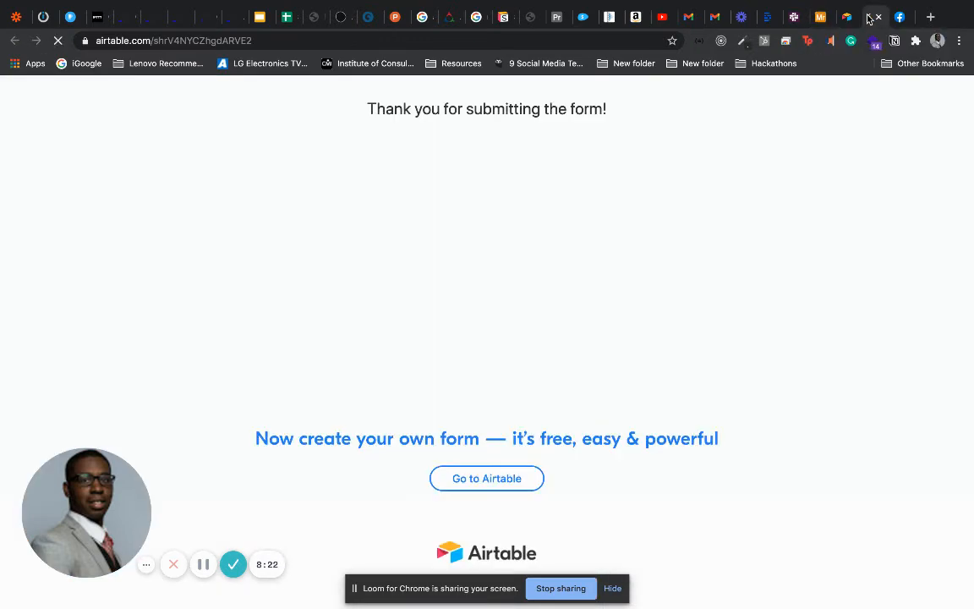
pyautogui.click(814, 20)
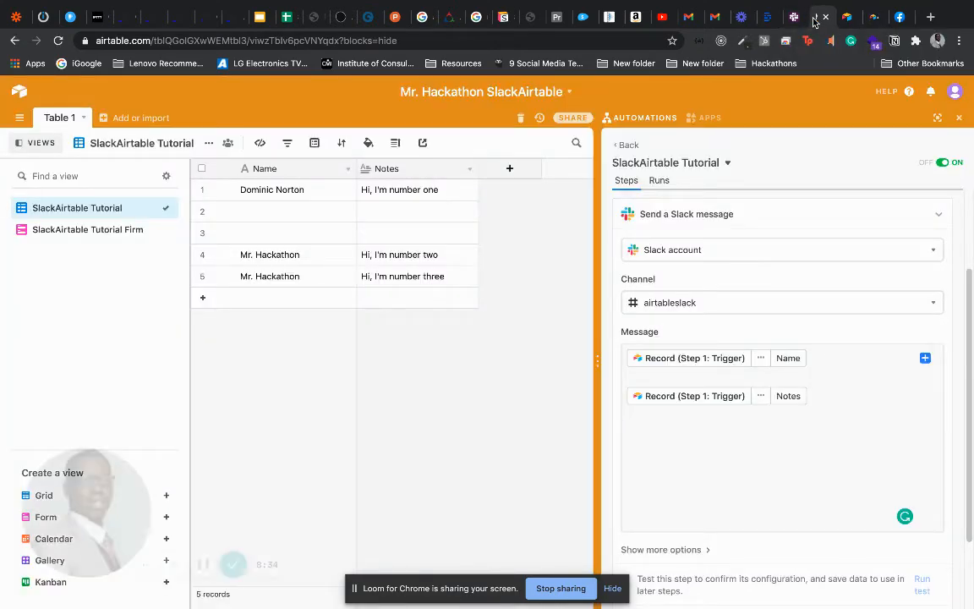
pyautogui.click(864, 23)
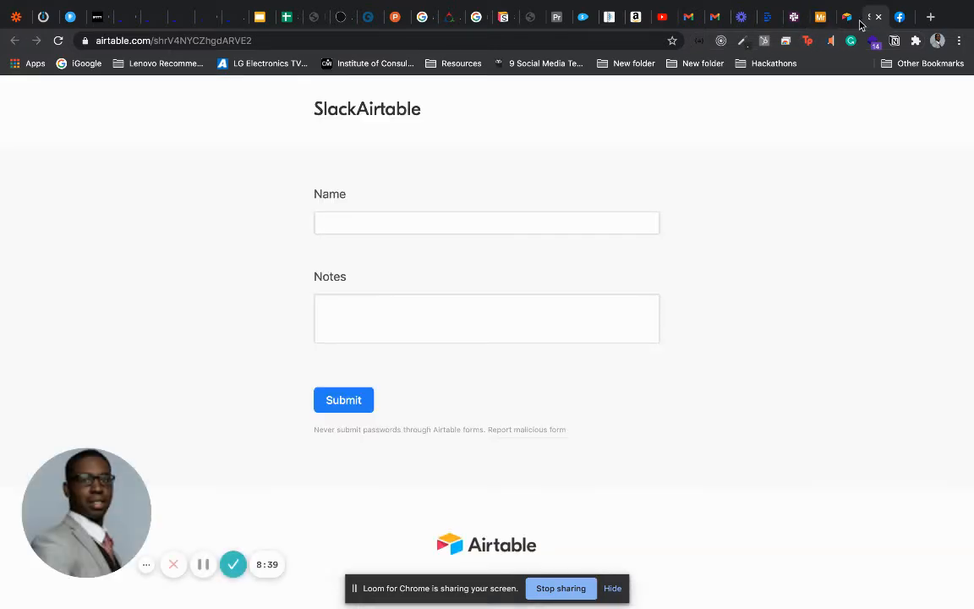
pyautogui.click(789, 18)
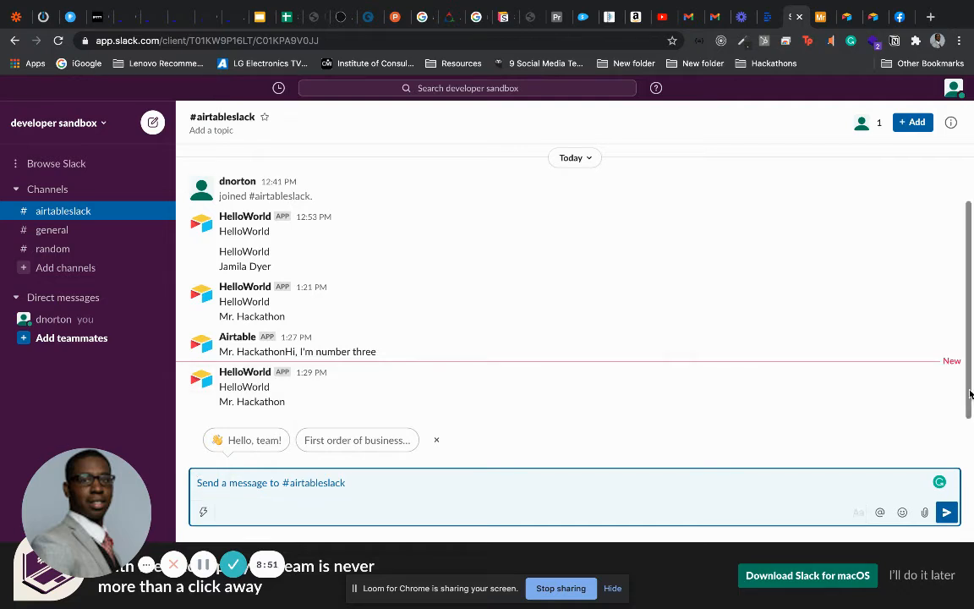
# Scroll through the #airtableslack messages and return to the Airtable base
pyautogui.moveTo(970, 393); pyautogui.dragTo(963, 444)
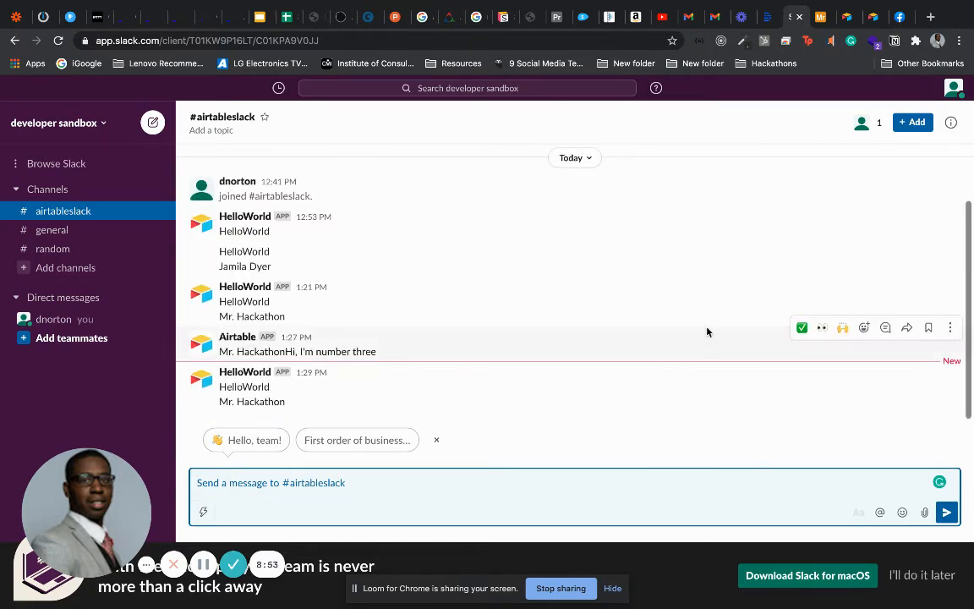
pyautogui.click(818, 16)
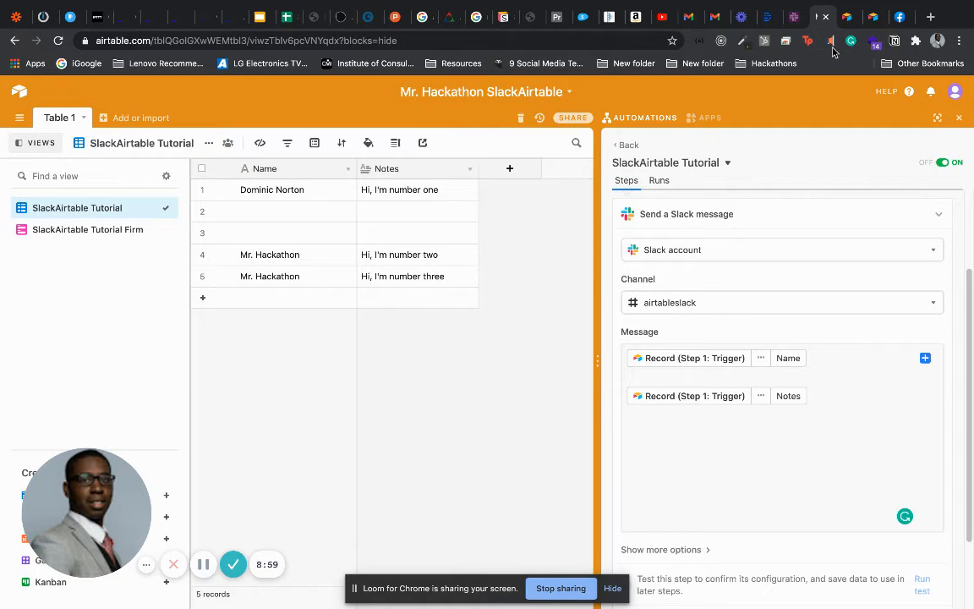
# Submit a form entry with a first name and the note HelloWorld, then return to the base
pyautogui.click(871, 17)
pyautogui.click(541, 221)
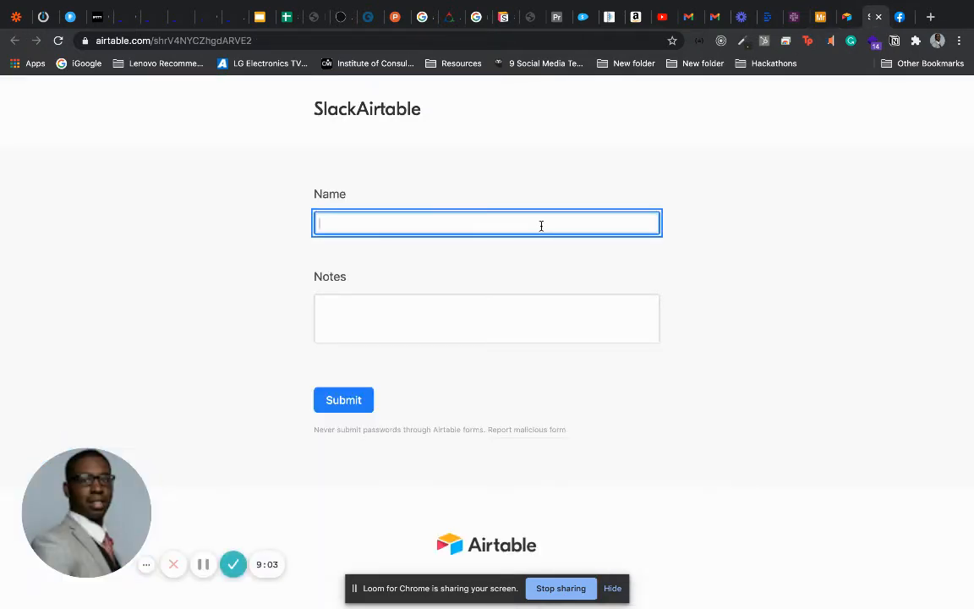
pyautogui.write('Dominic')
pyautogui.press('Tab')
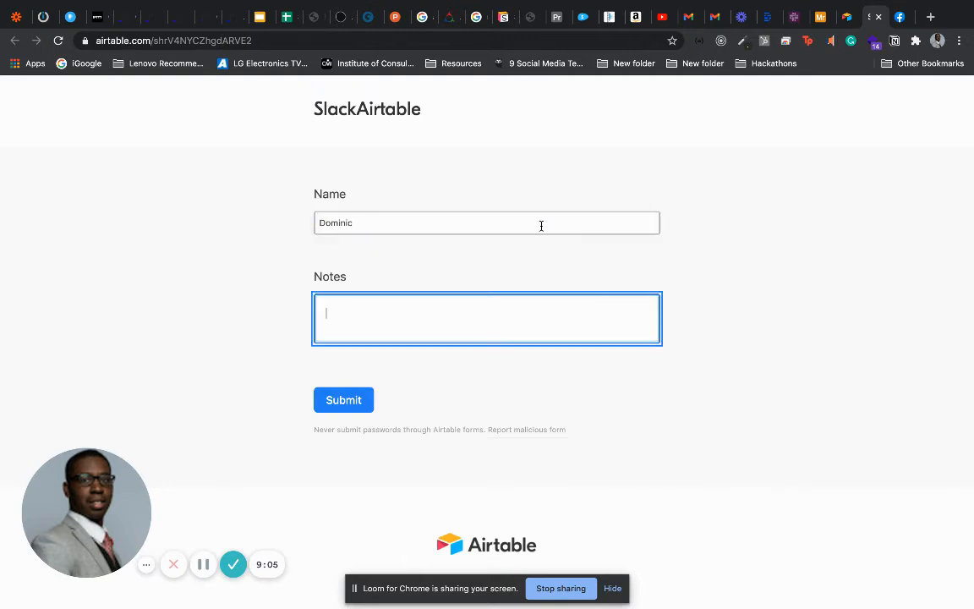
pyautogui.write('HelloWorld')
pyautogui.click(333, 396)
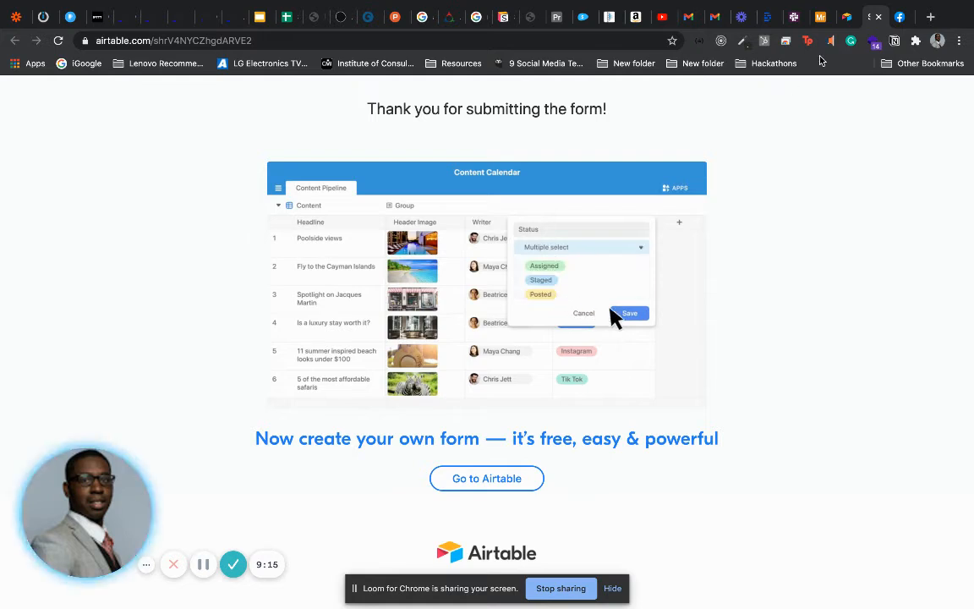
pyautogui.click(816, 17)
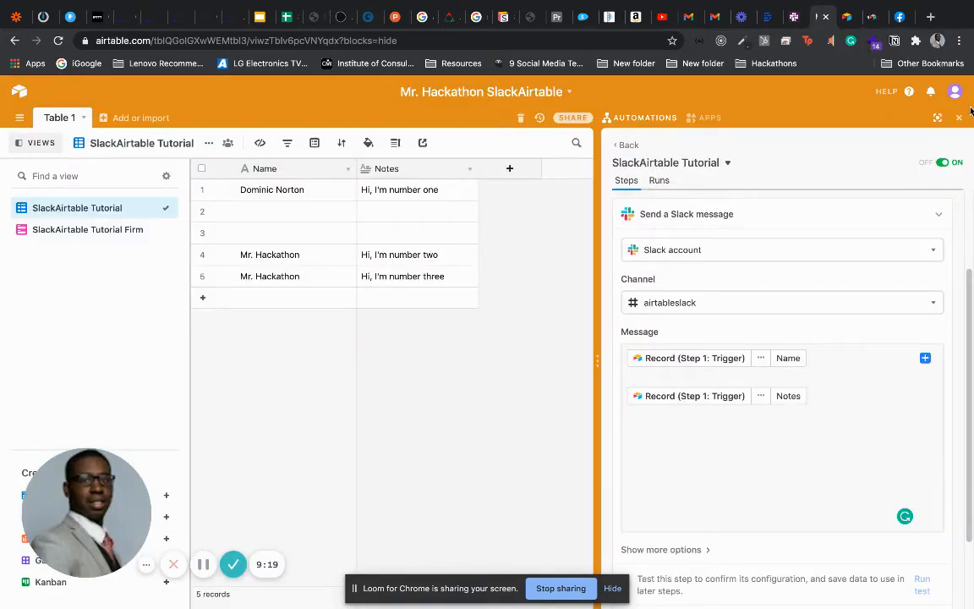
# Close the Automations panel, reload the base, and check Slack for the new HelloWorld post
pyautogui.click(960, 119)
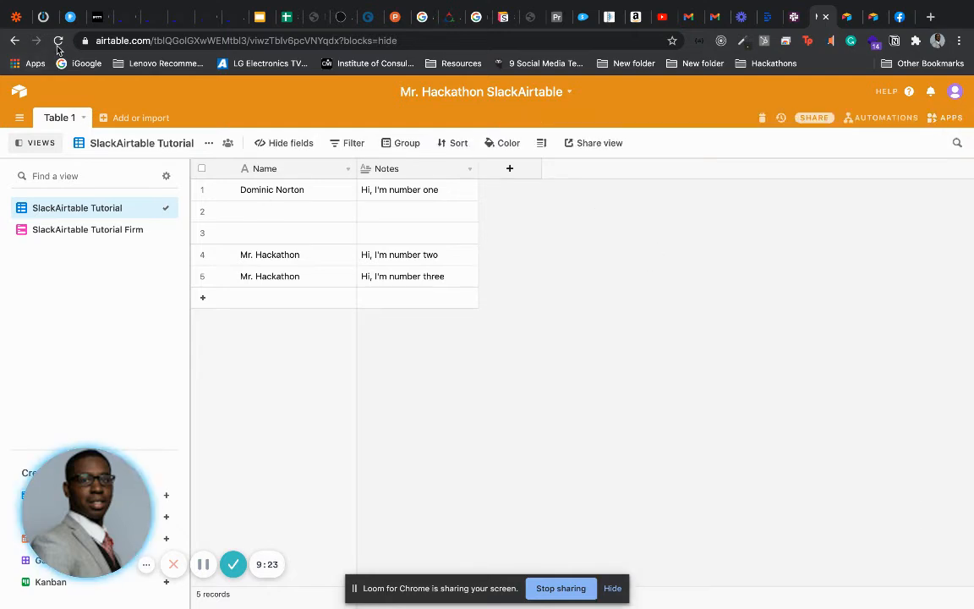
pyautogui.click(58, 41)
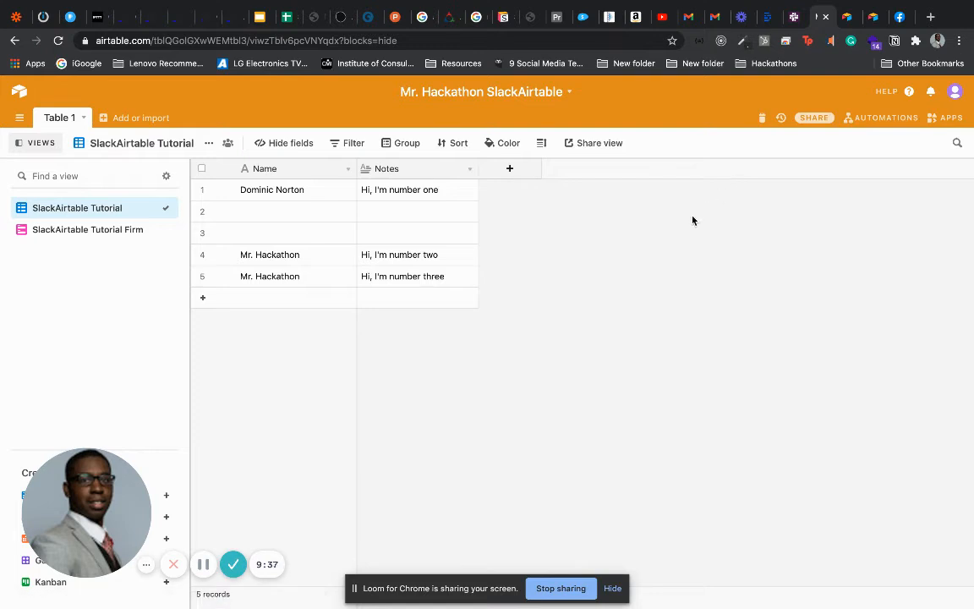
pyautogui.click(793, 15)
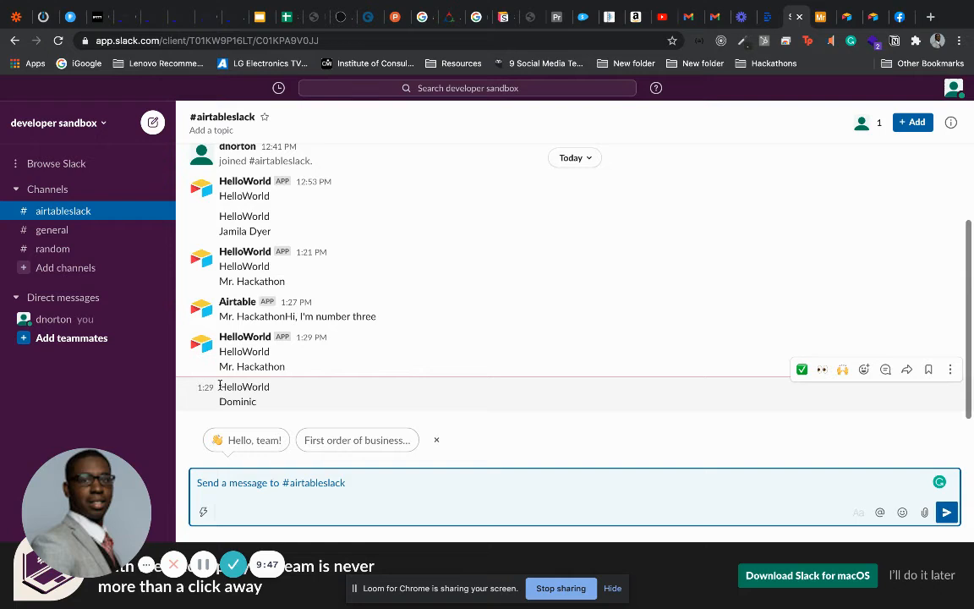
# Highlight the submitted name in the newest Slack post, then return to the Airtable grid
pyautogui.moveTo(220, 386); pyautogui.dragTo(262, 402)
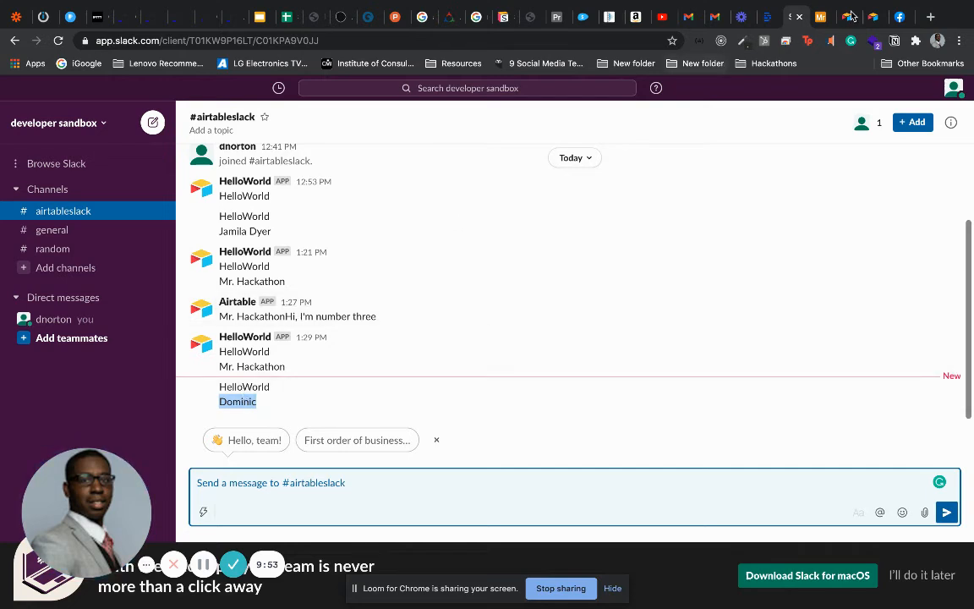
pyautogui.click(818, 19)
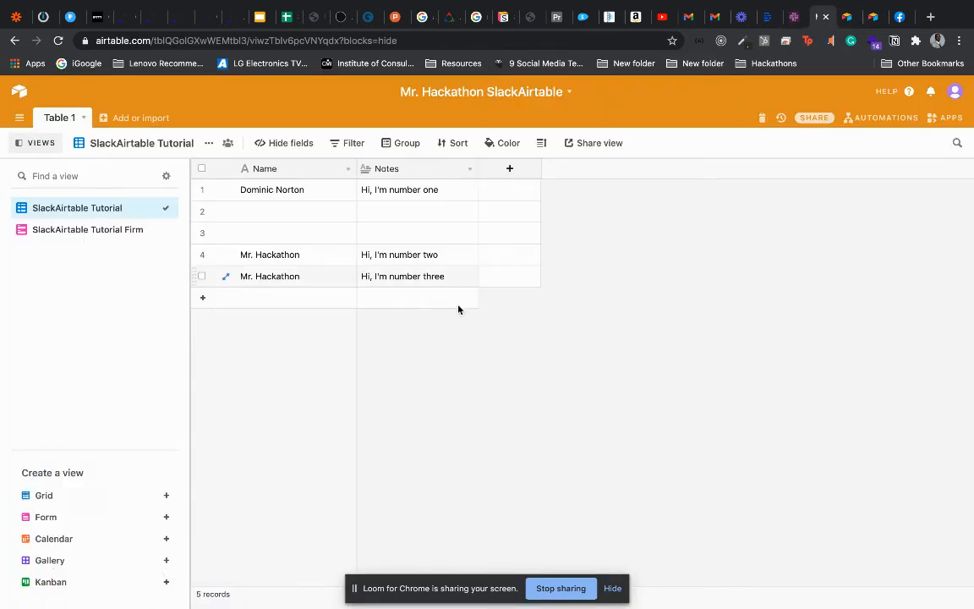
# Add five empty records to the grid and reload the page
pyautogui.click(203, 300)
pyautogui.click(202, 319)
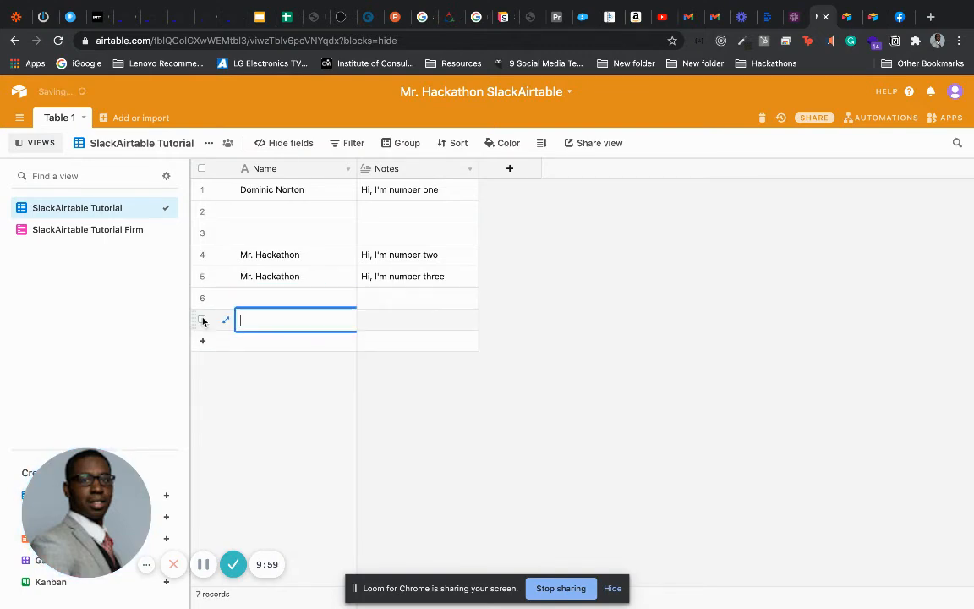
pyautogui.click(203, 341)
pyautogui.click(203, 362)
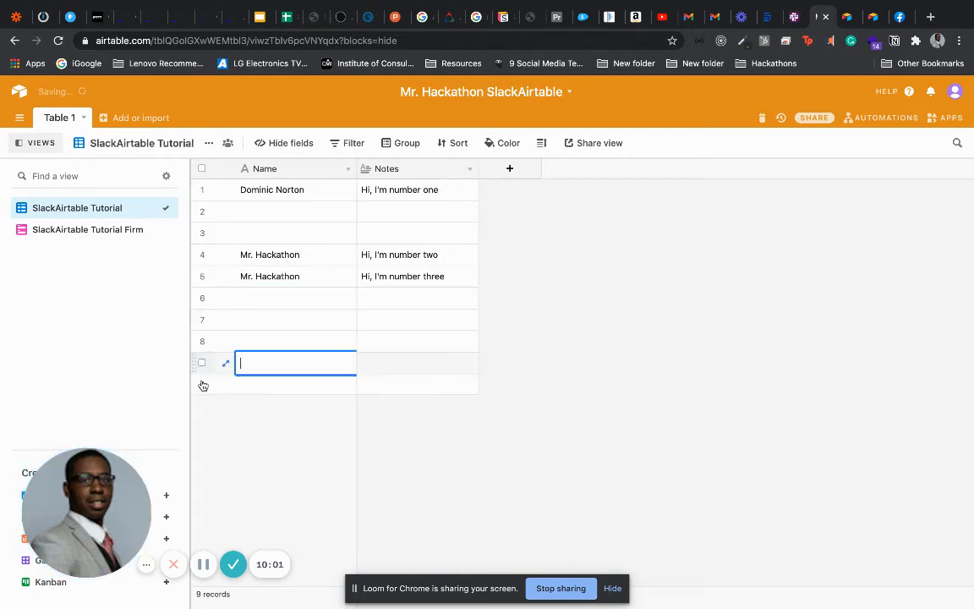
pyautogui.click(203, 385)
pyautogui.click(60, 41)
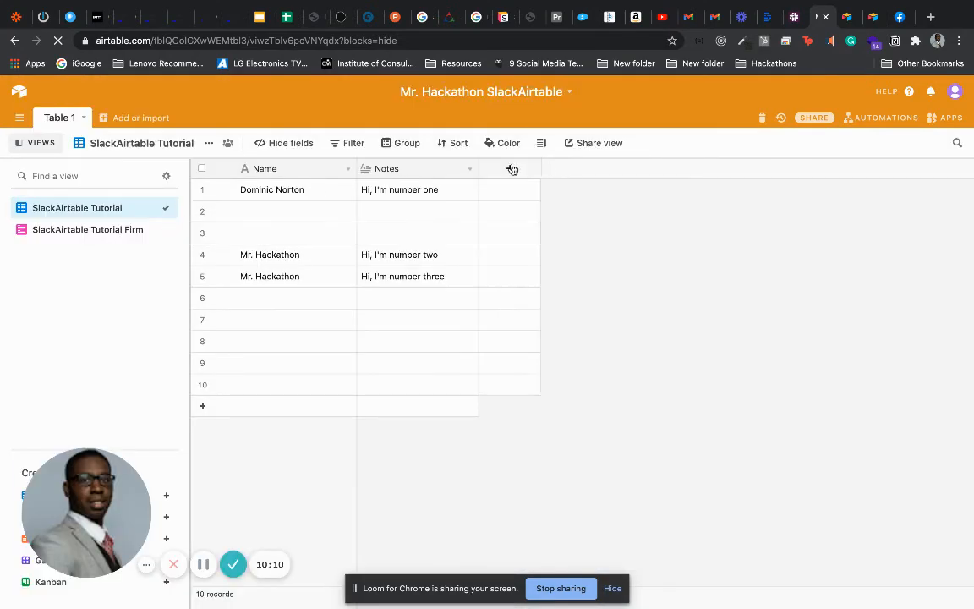
# Rename the form view to 'SlackAirtable Tutorial Form', fixing the Firm typo, and return to the grid
pyautogui.click(139, 231)
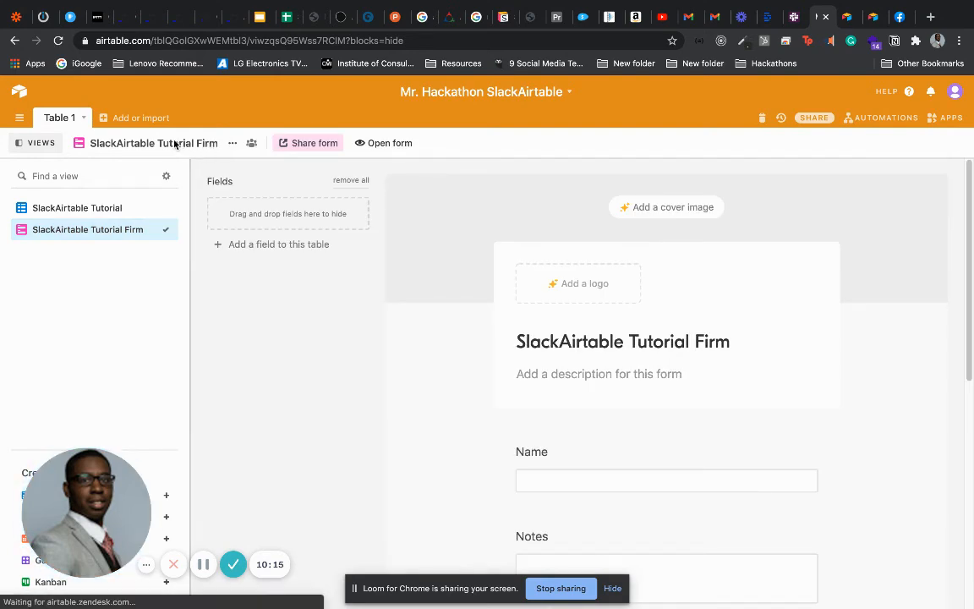
pyautogui.click(234, 144)
pyautogui.click(250, 164)
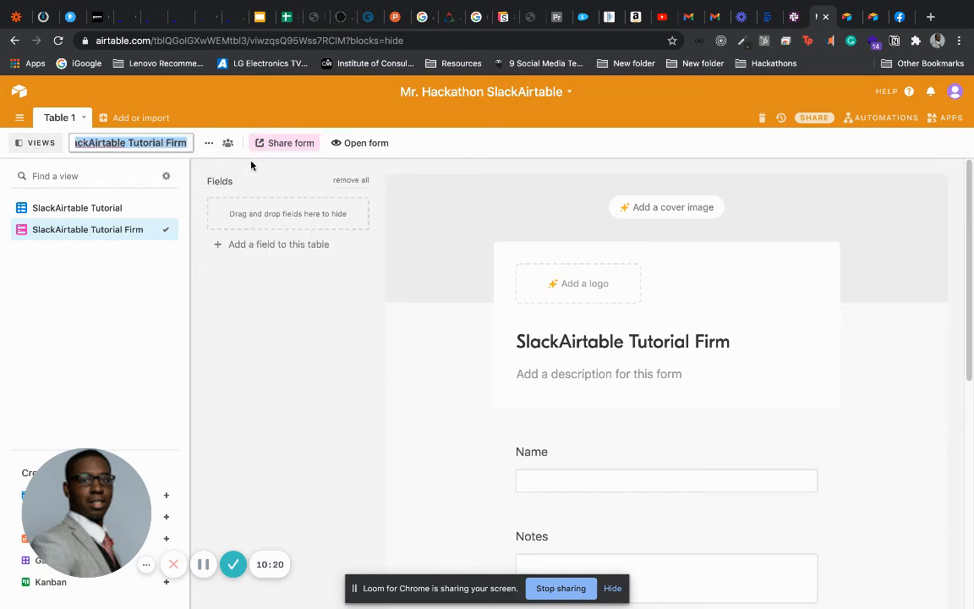
pyautogui.click(173, 142)
pyautogui.press('BackSpace')
pyautogui.write('o')
pyautogui.press('Return')
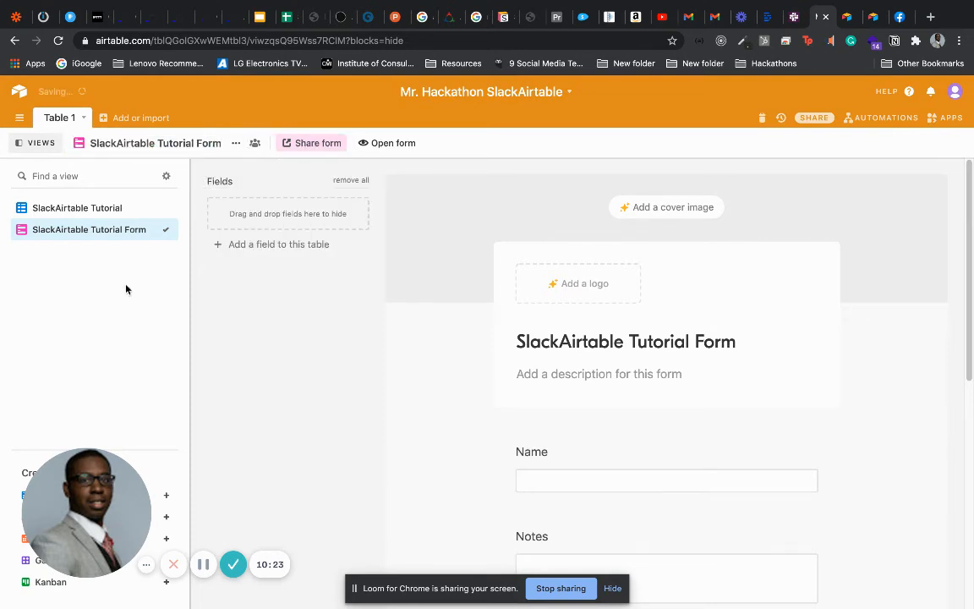
pyautogui.click(91, 212)
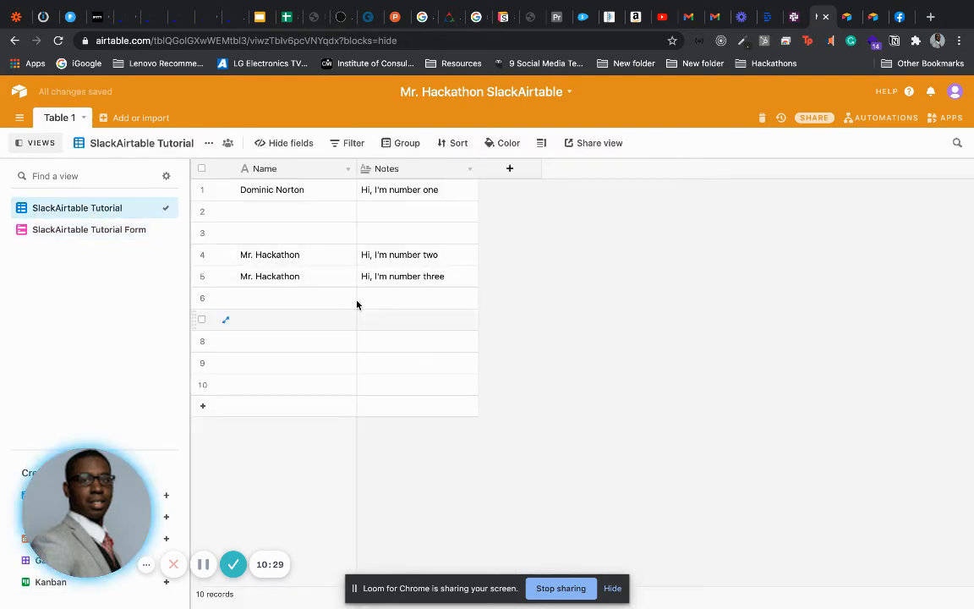
# Reload the #airtableslack channel and recheck its automation posts, switching back and forth with Airtable
pyautogui.click(795, 17)
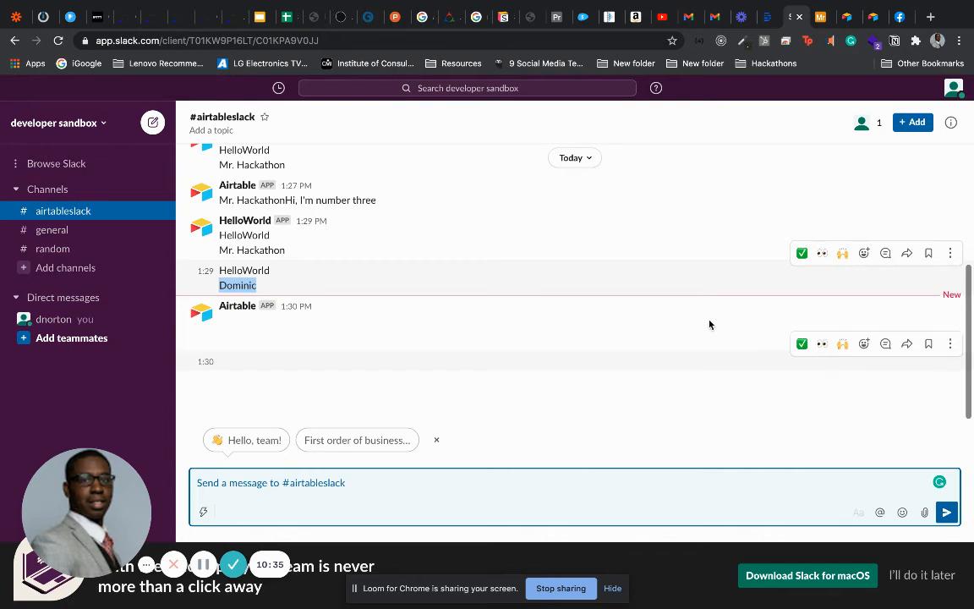
pyautogui.click(58, 41)
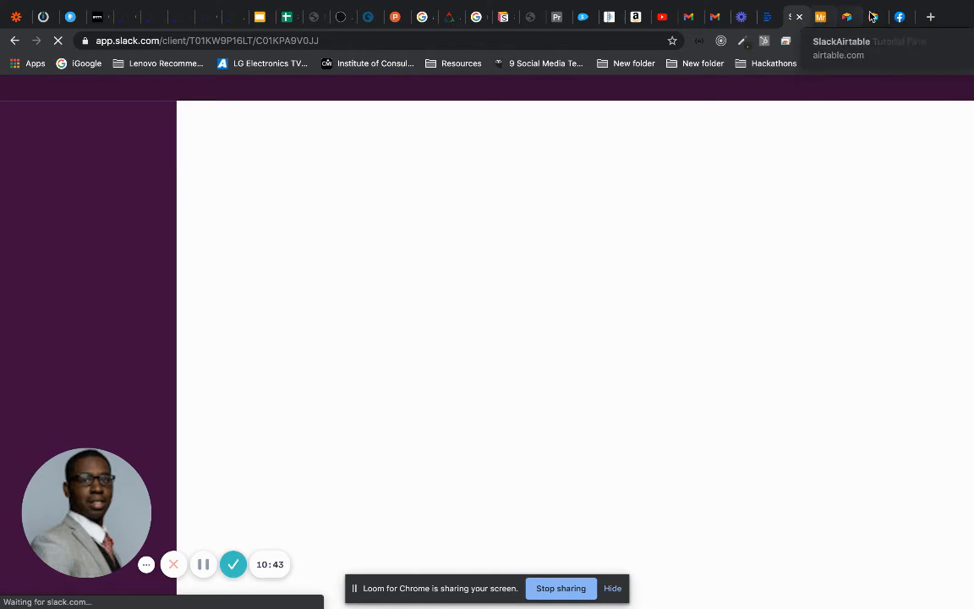
pyautogui.click(820, 17)
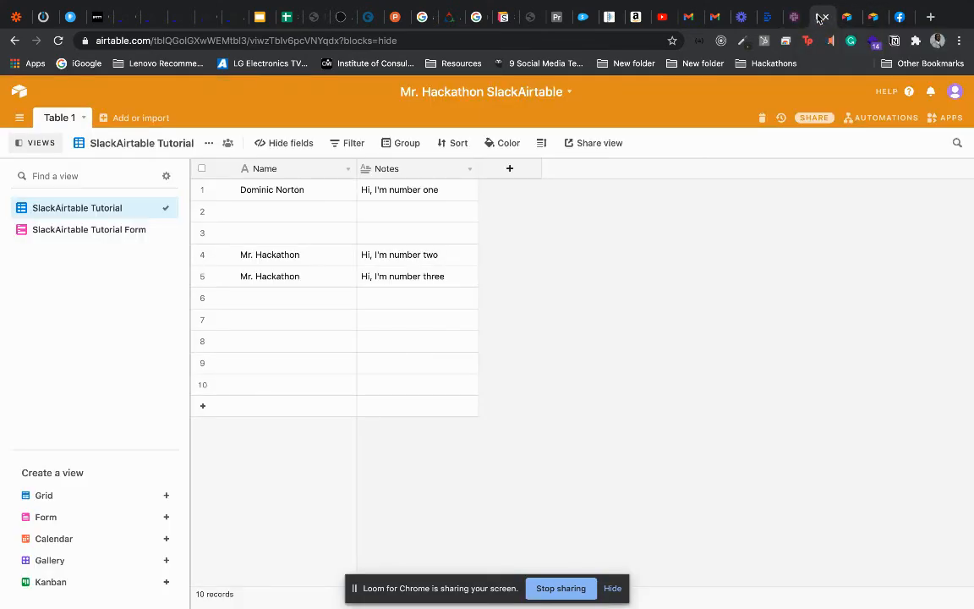
pyautogui.click(792, 17)
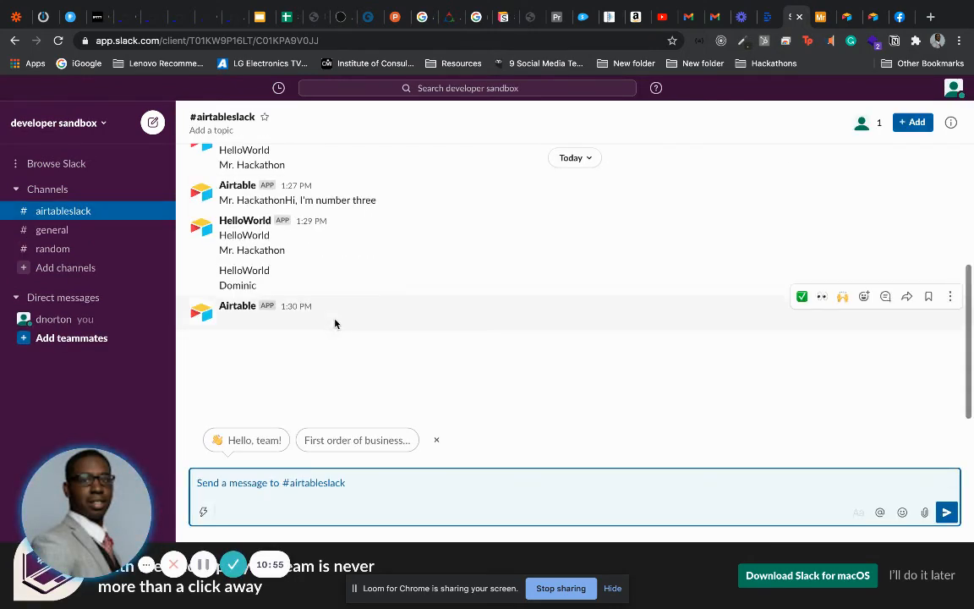
pyautogui.click(821, 17)
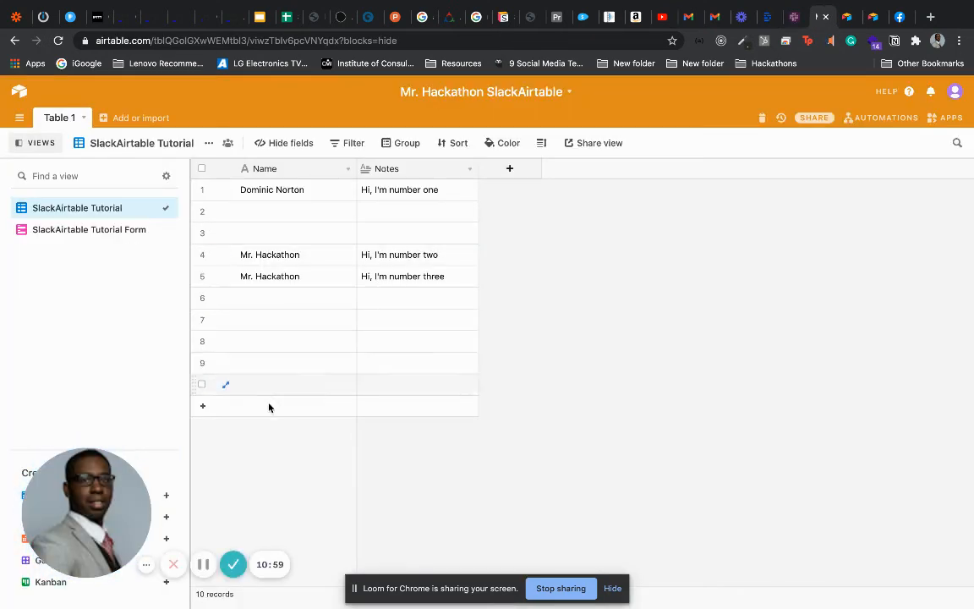
pyautogui.click(792, 17)
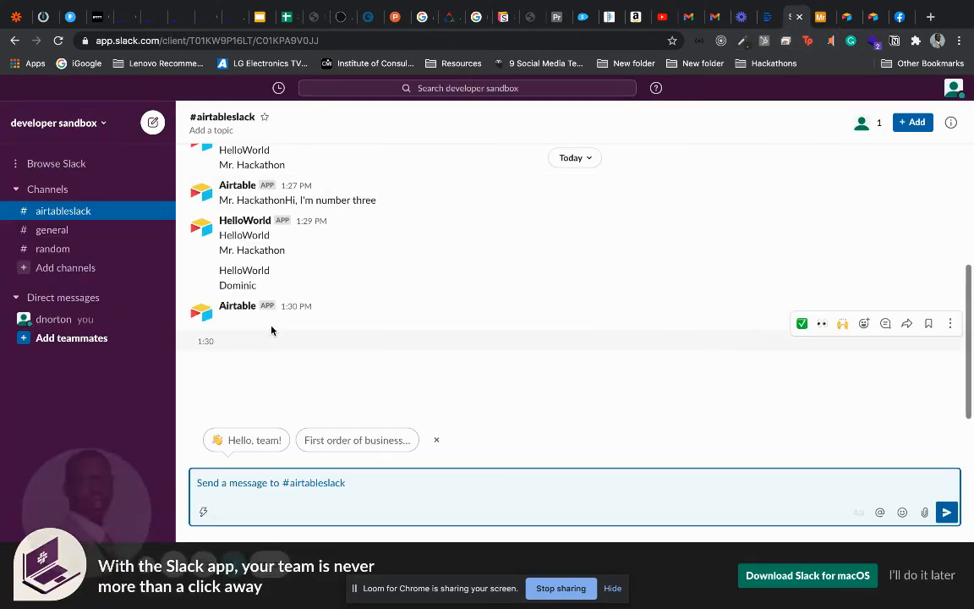
pyautogui.click(873, 17)
# Submit a form entry with the note 'Hello Hackers' and return to the base grid
pyautogui.click(509, 225)
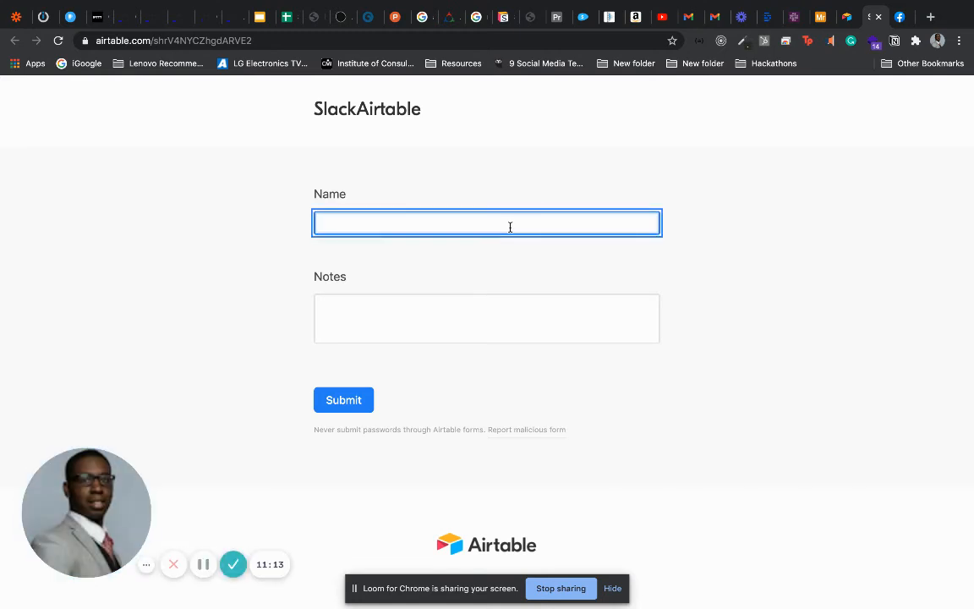
pyautogui.press('Tab')
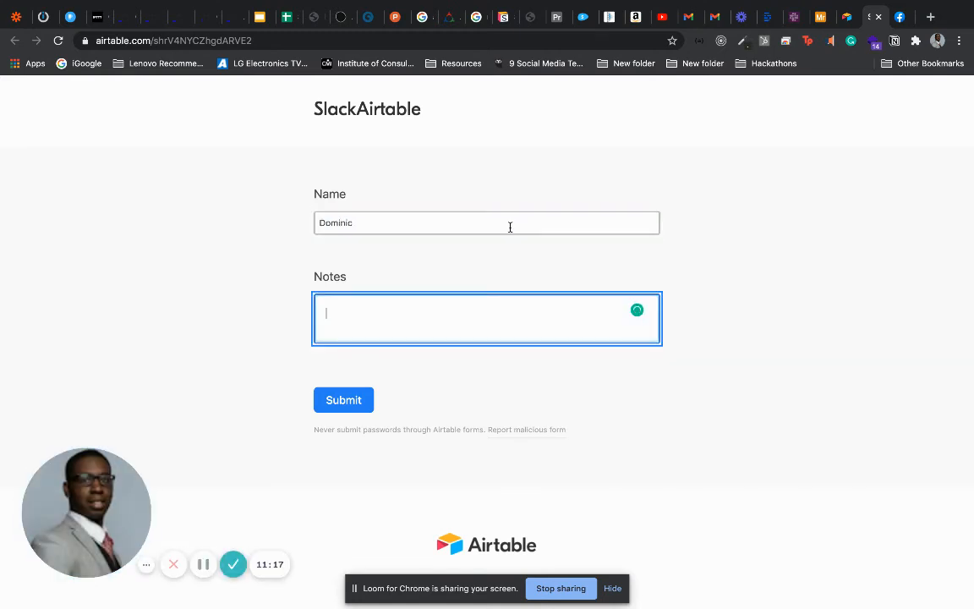
pyautogui.write('Hello Hackers')
pyautogui.click(345, 398)
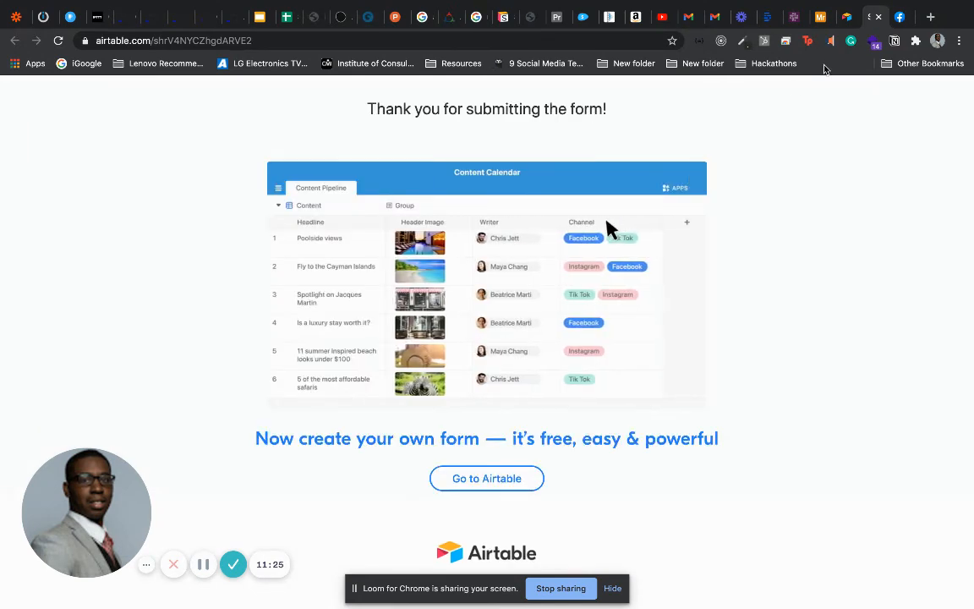
pyautogui.click(818, 17)
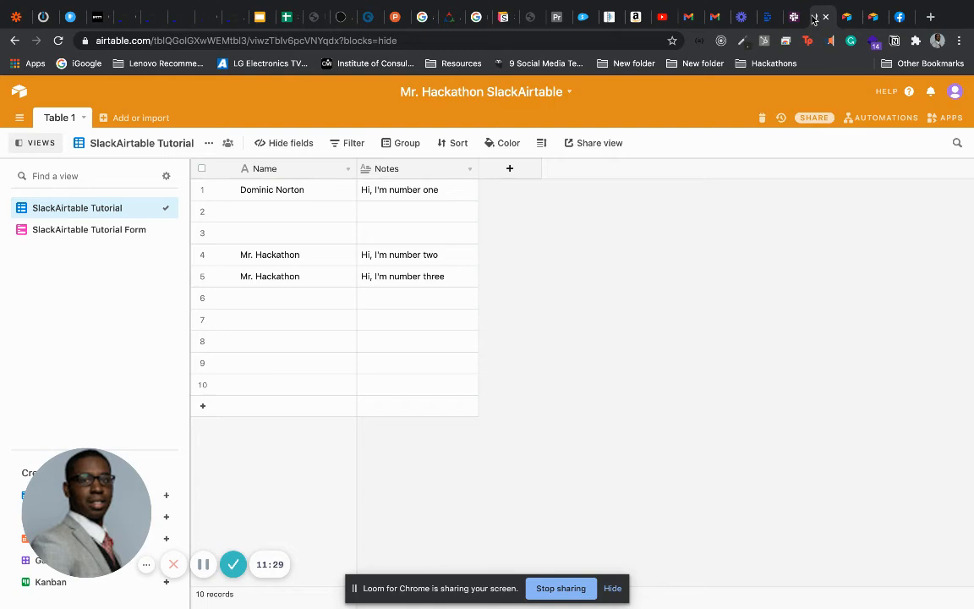
# Check Slack for the new post, then inspect the SlackAirtable Tutorial automation's Send a Slack message action
pyautogui.click(791, 17)
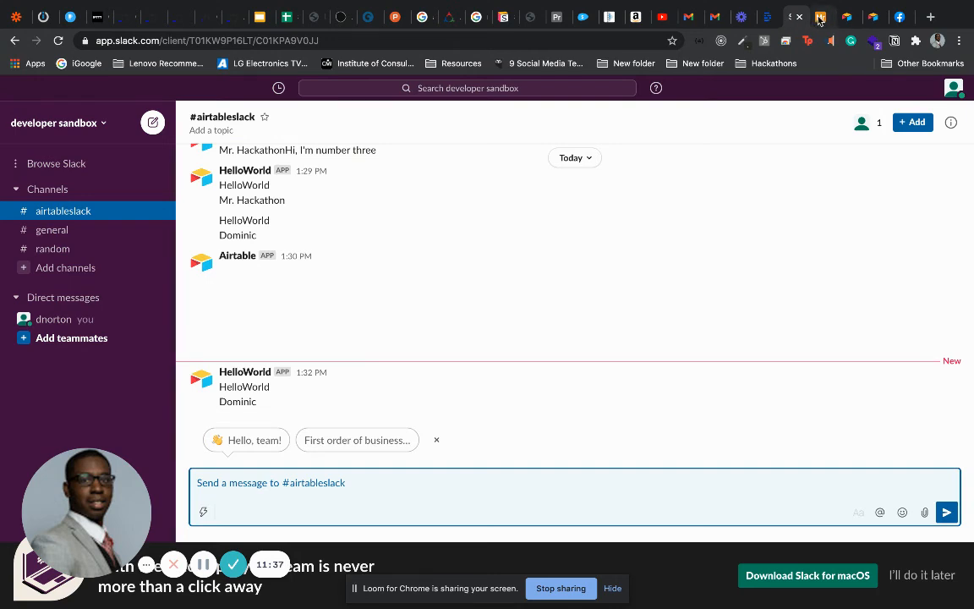
pyautogui.click(819, 17)
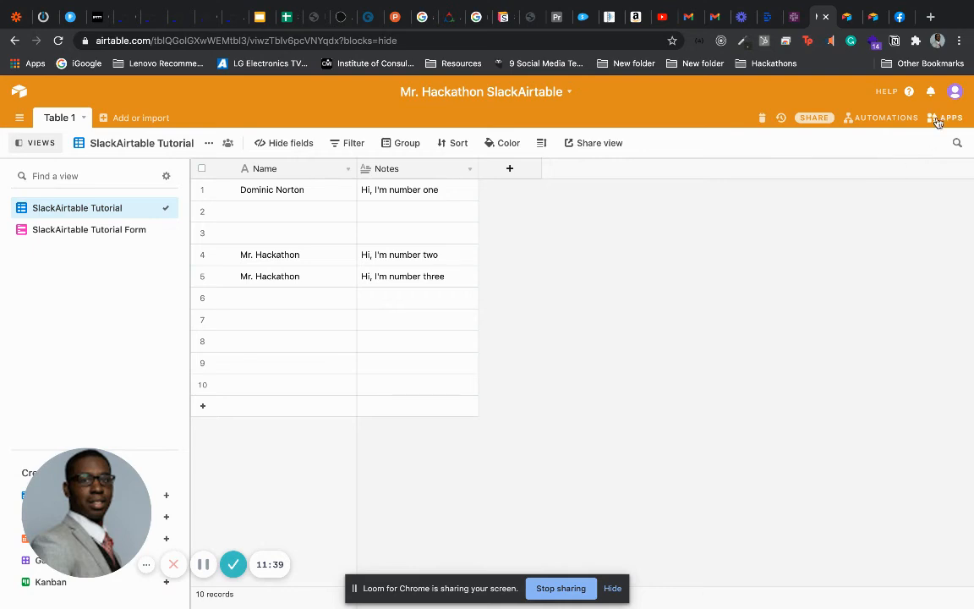
pyautogui.click(886, 120)
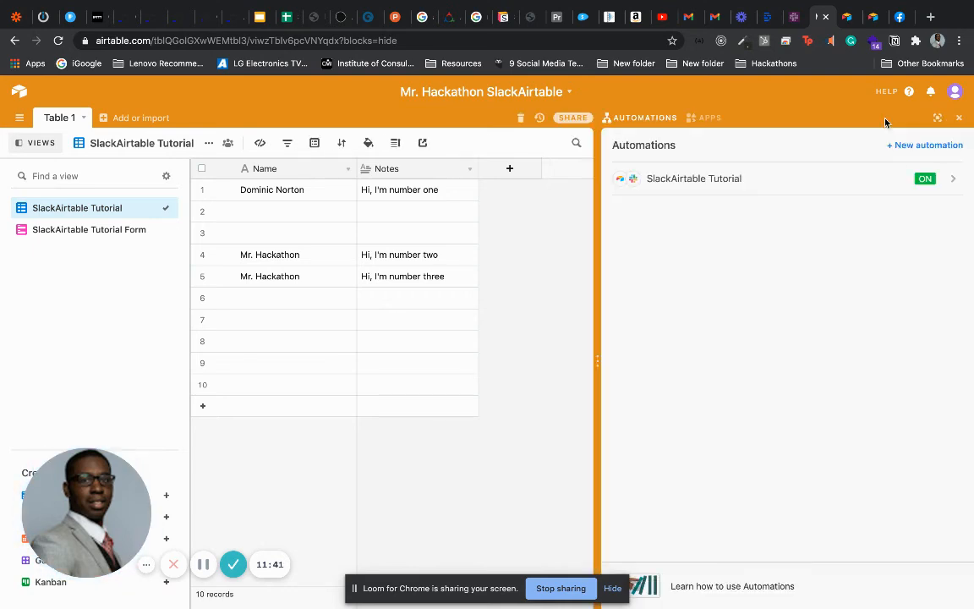
pyautogui.click(803, 178)
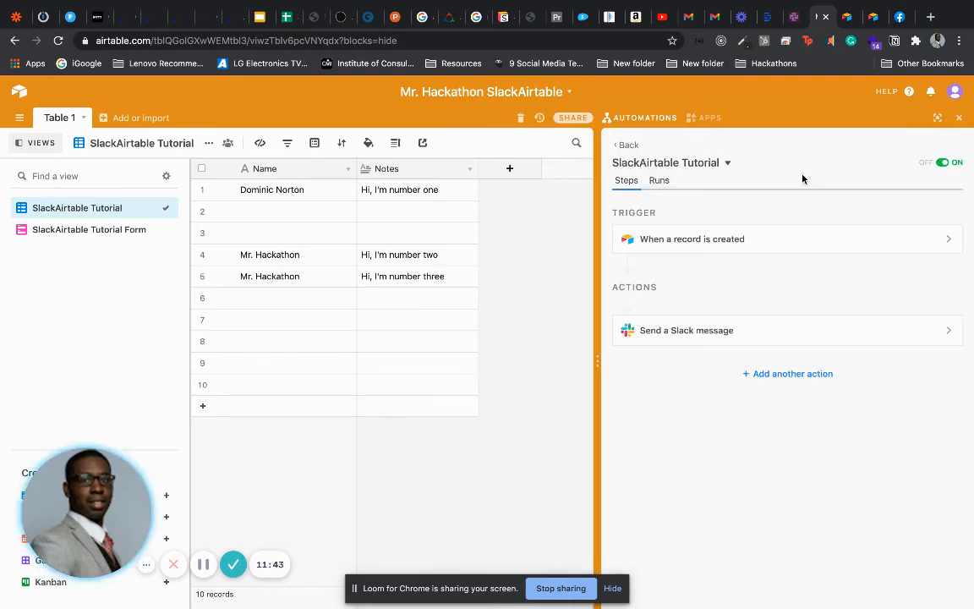
pyautogui.click(713, 331)
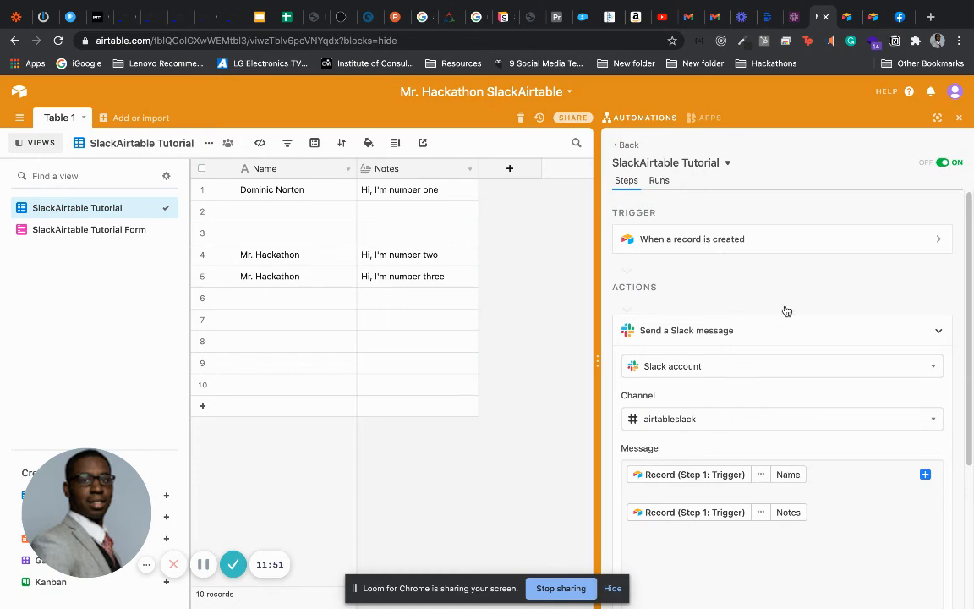
# Recheck the Slack channel, then move to the form's thank-you page
pyautogui.click(789, 18)
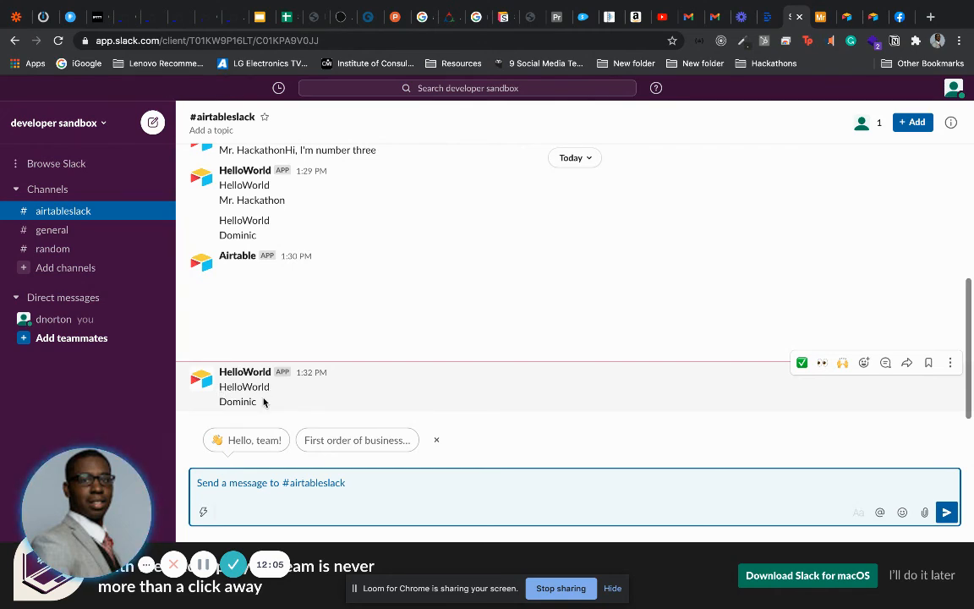
pyautogui.click(814, 21)
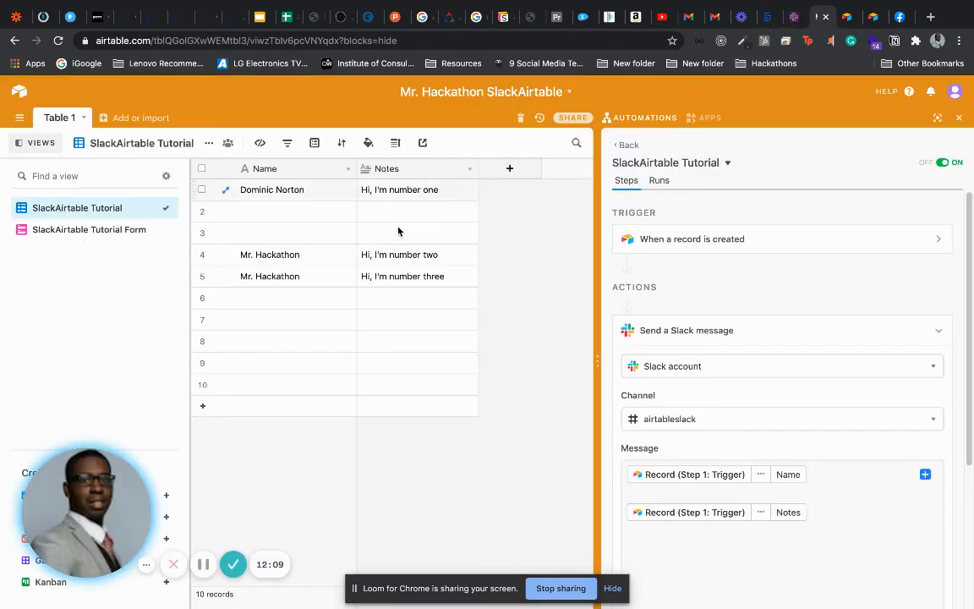
pyautogui.click(844, 19)
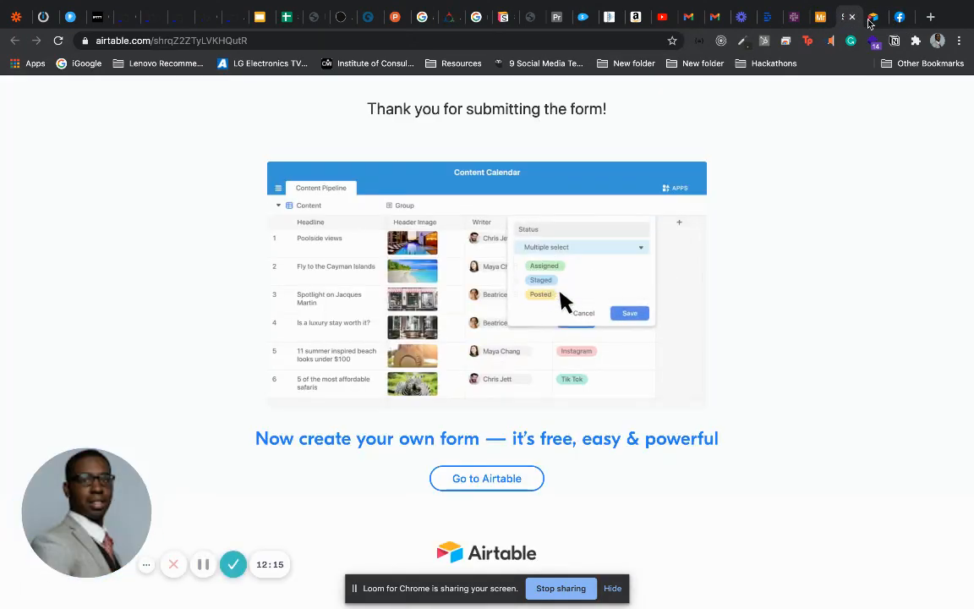
# Close the old form tabs and open the live SlackAirtable Tutorial Form
pyautogui.click(870, 18)
pyautogui.click(880, 17)
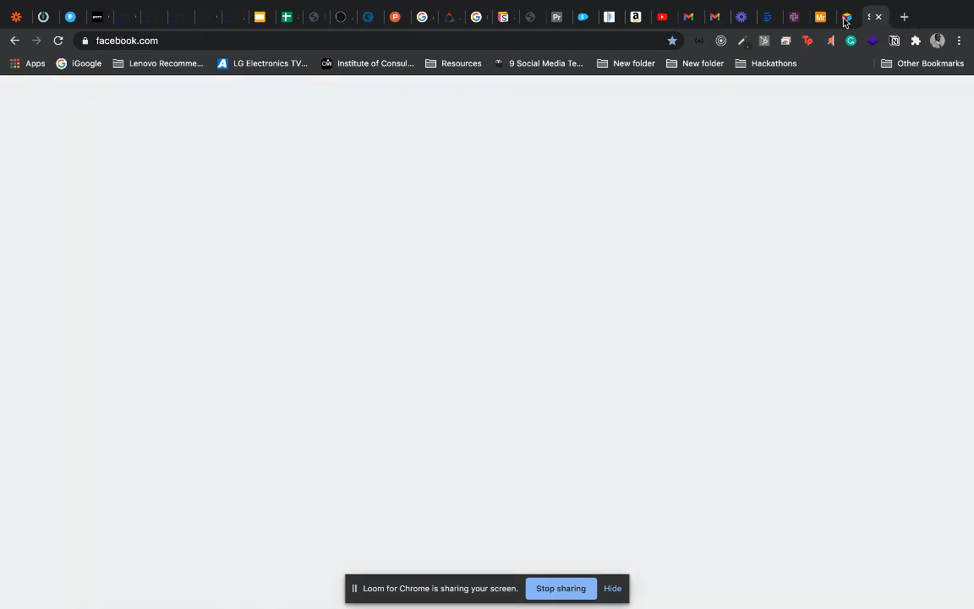
pyautogui.click(849, 18)
pyautogui.click(853, 17)
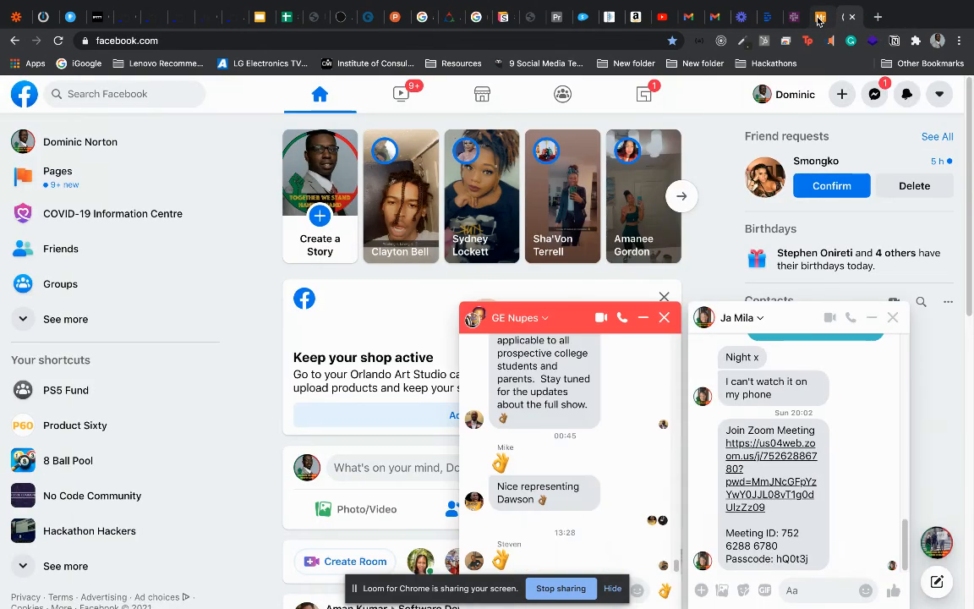
pyautogui.click(818, 19)
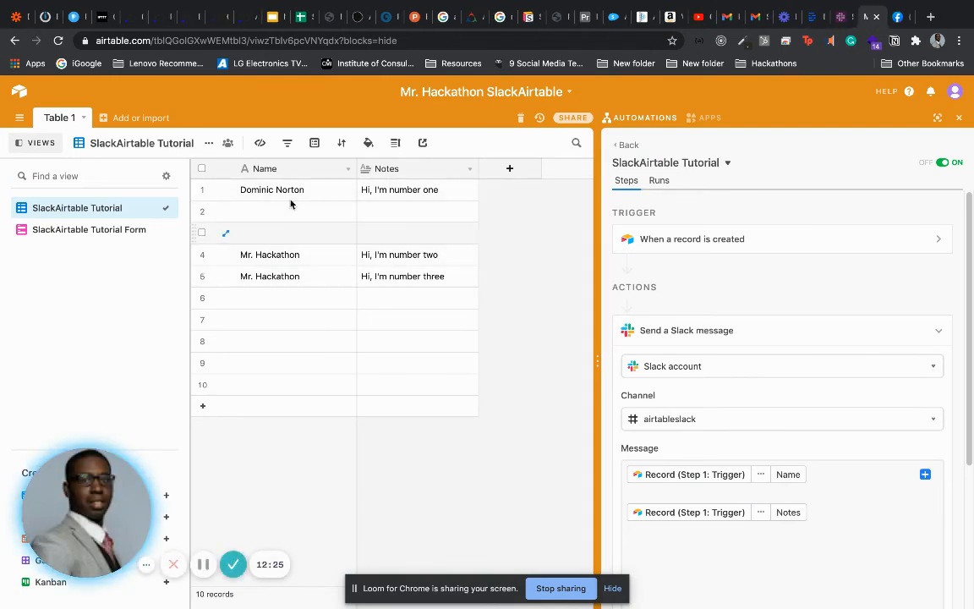
pyautogui.click(98, 230)
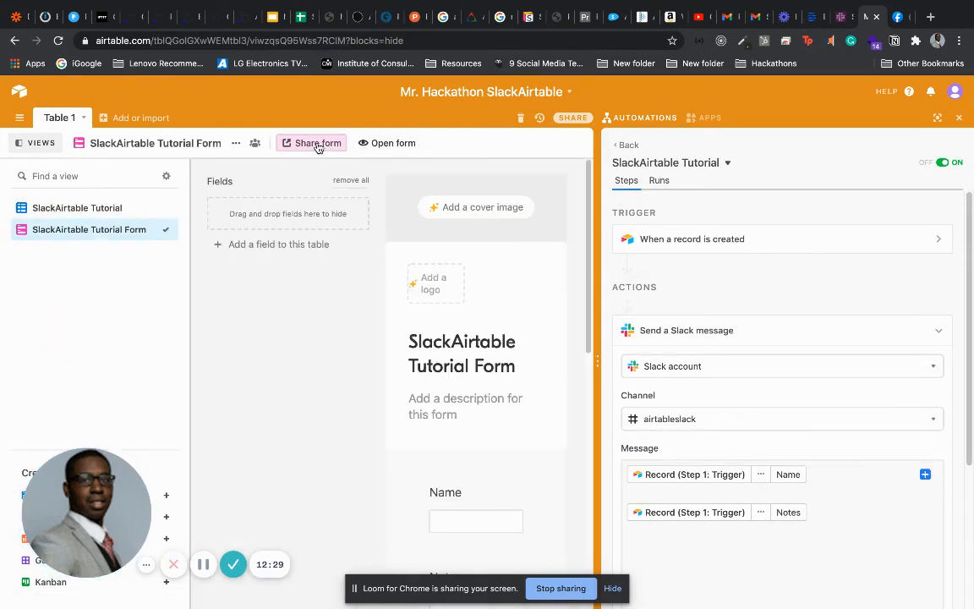
pyautogui.click(370, 145)
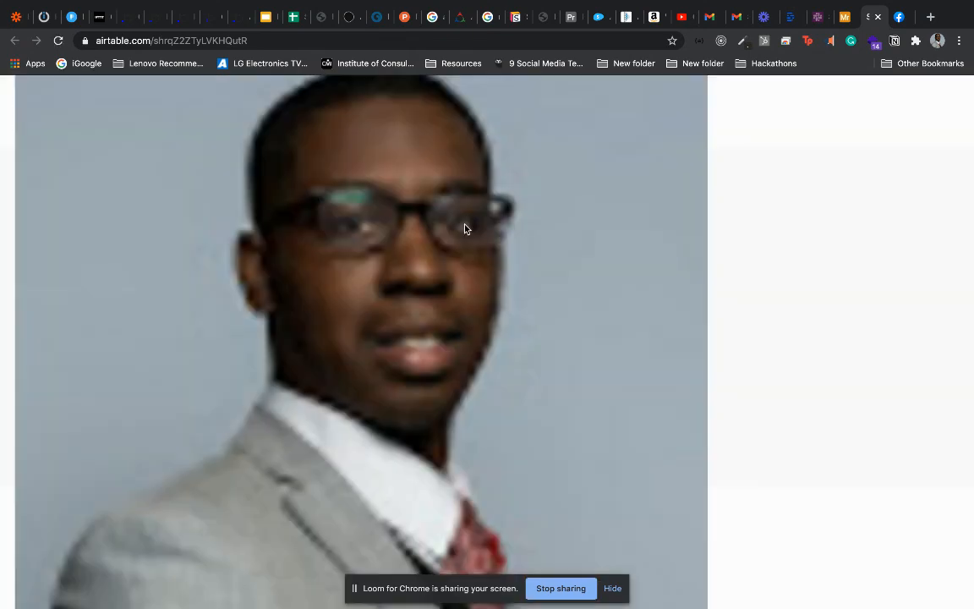
# Submit the form with a test name and the note 'This is perfect'
pyautogui.click(465, 225)
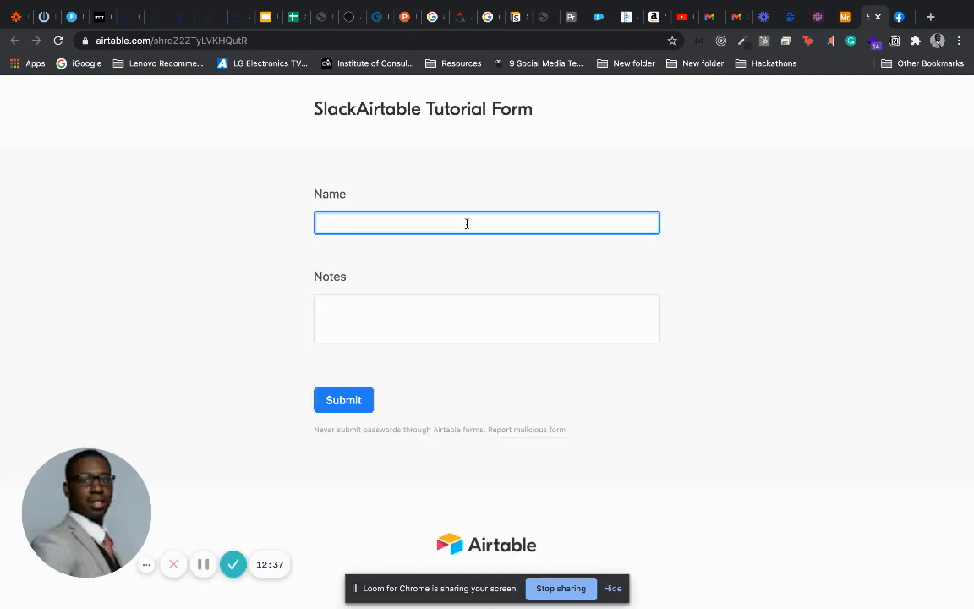
pyautogui.write('Mr')
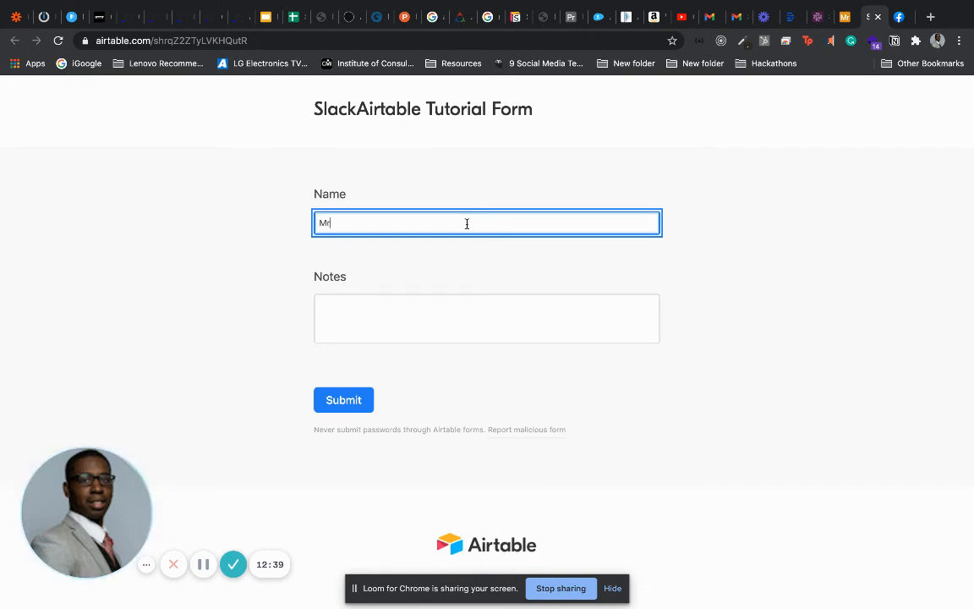
pyautogui.write('. Hackathon')
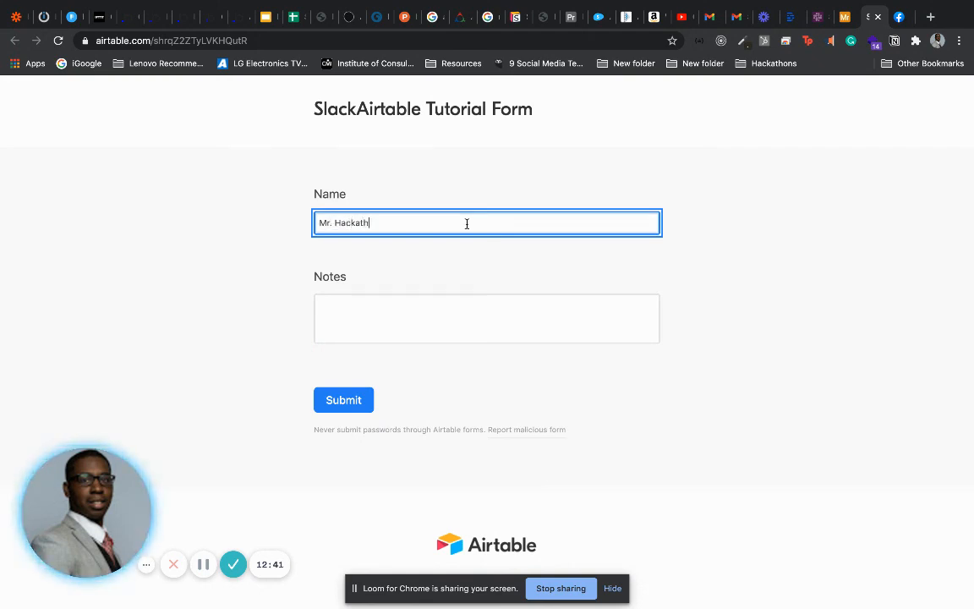
pyautogui.press('Tab')
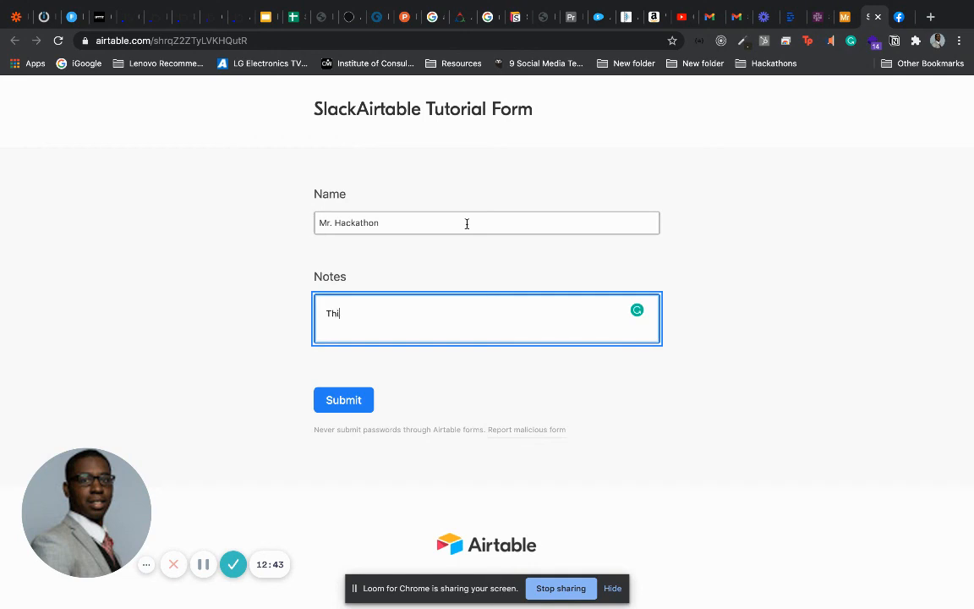
pyautogui.write('This is perfect')
pyautogui.click(345, 405)
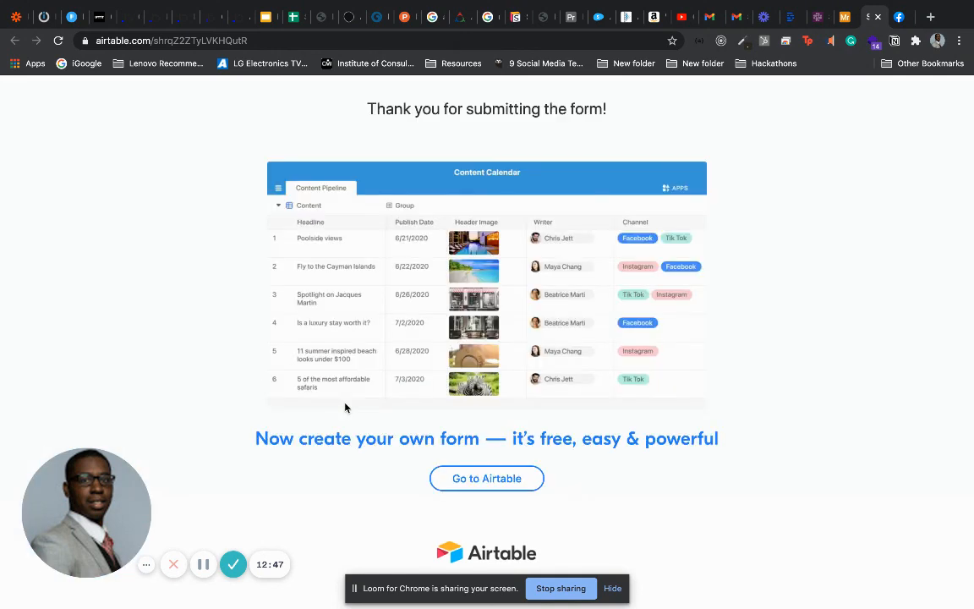
# Check #airtableslack in Slack for the 'This is perfect' post, then return to Airtable
pyautogui.click(816, 19)
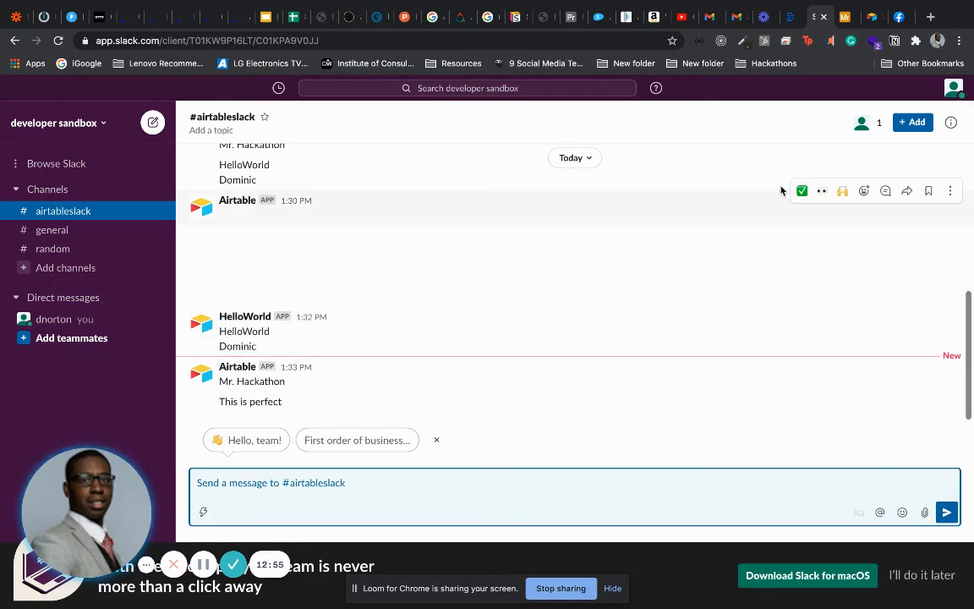
pyautogui.click(843, 17)
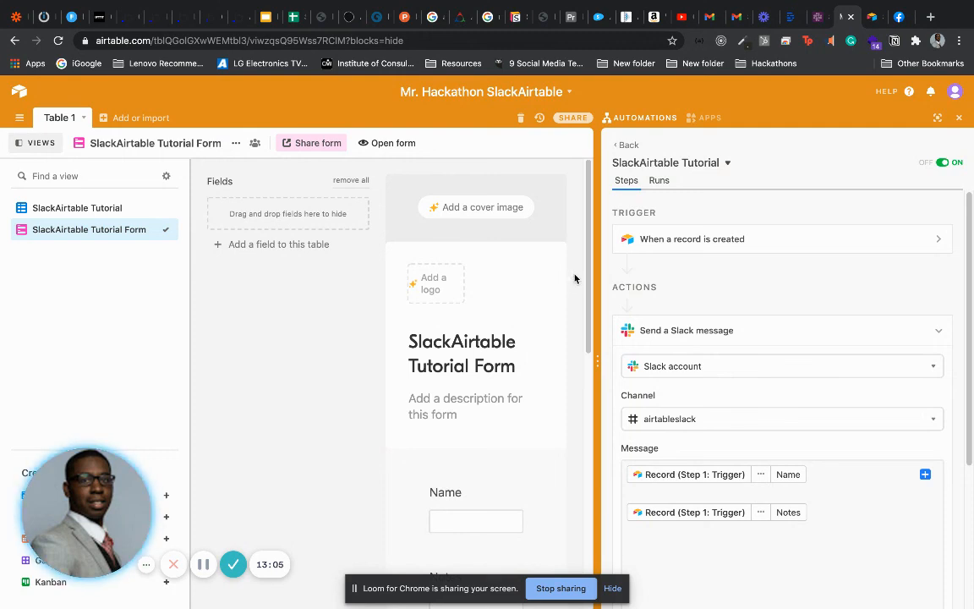
# Show the SlackAirtable Tutorial grid with record 11 and close the Automations panel
pyautogui.click(83, 208)
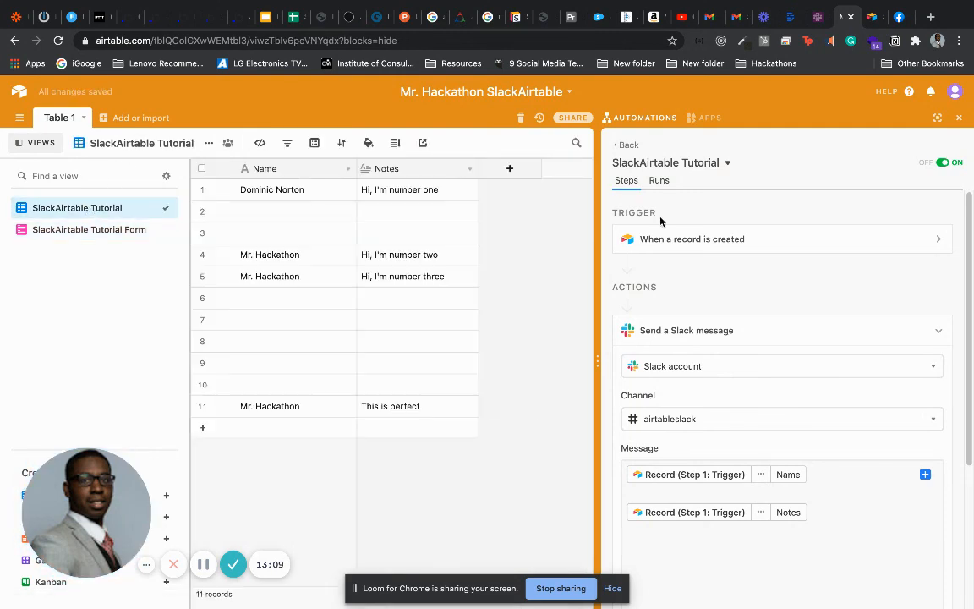
pyautogui.click(959, 117)
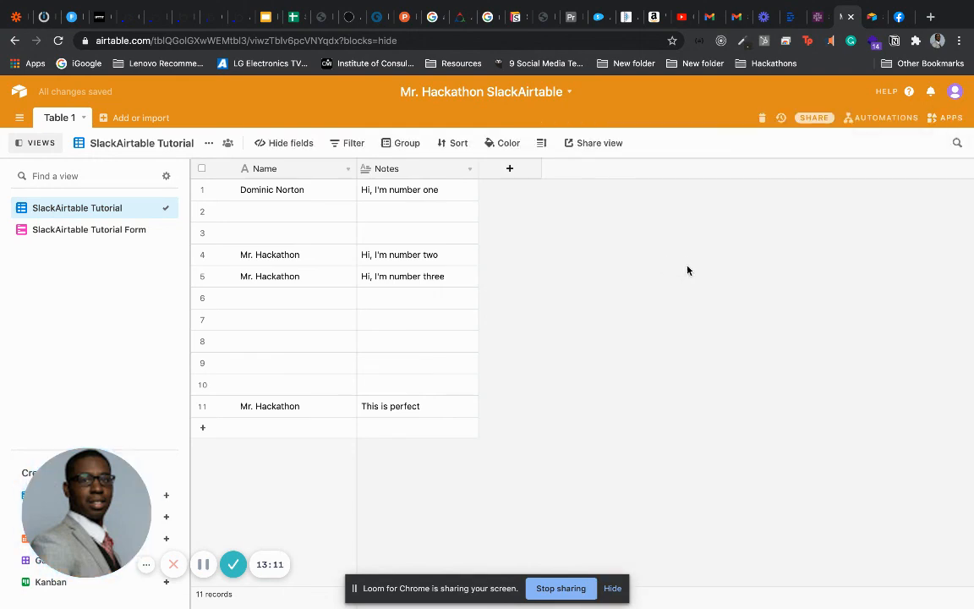